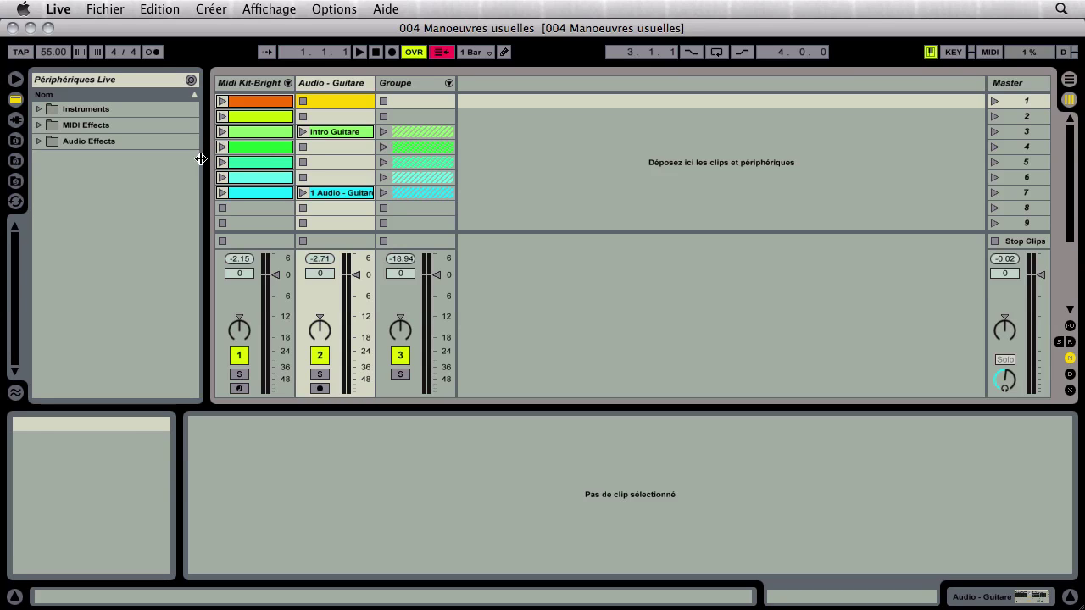
mouse_move(144, 238)
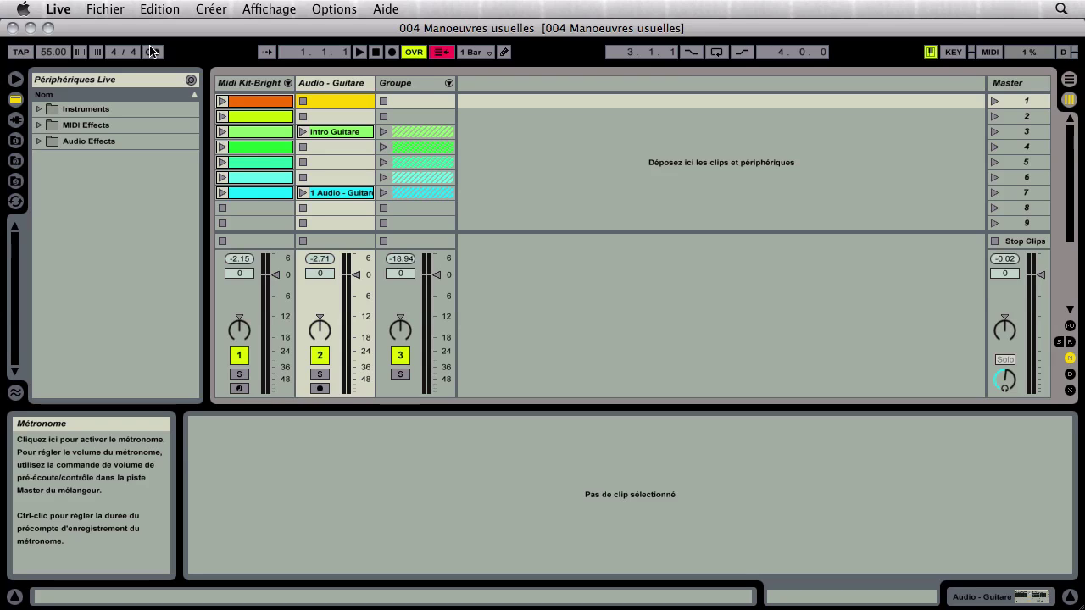
left_click(68, 12)
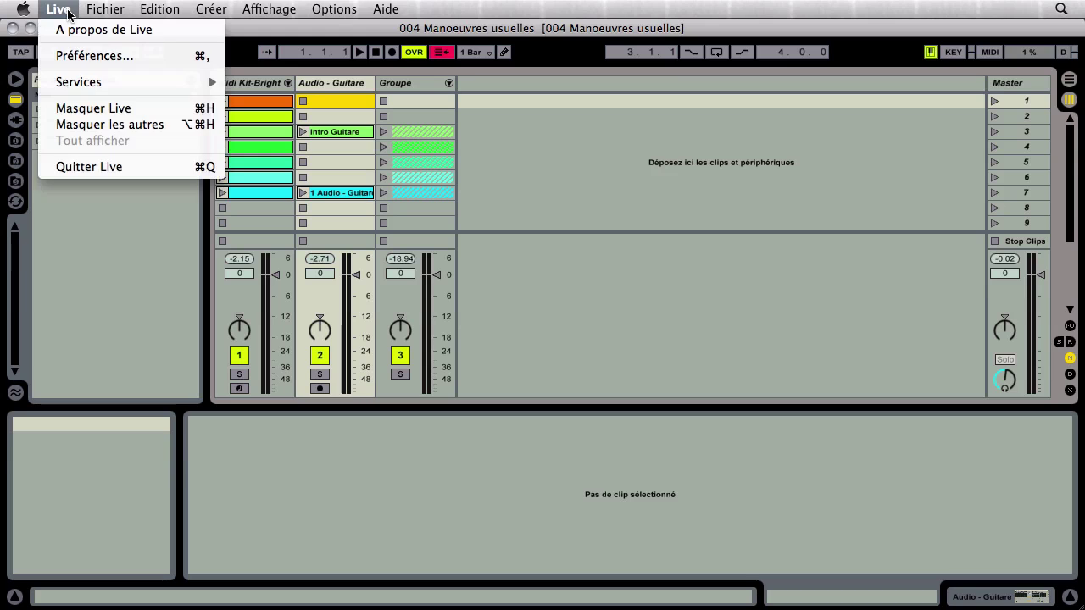
left_click(70, 58)
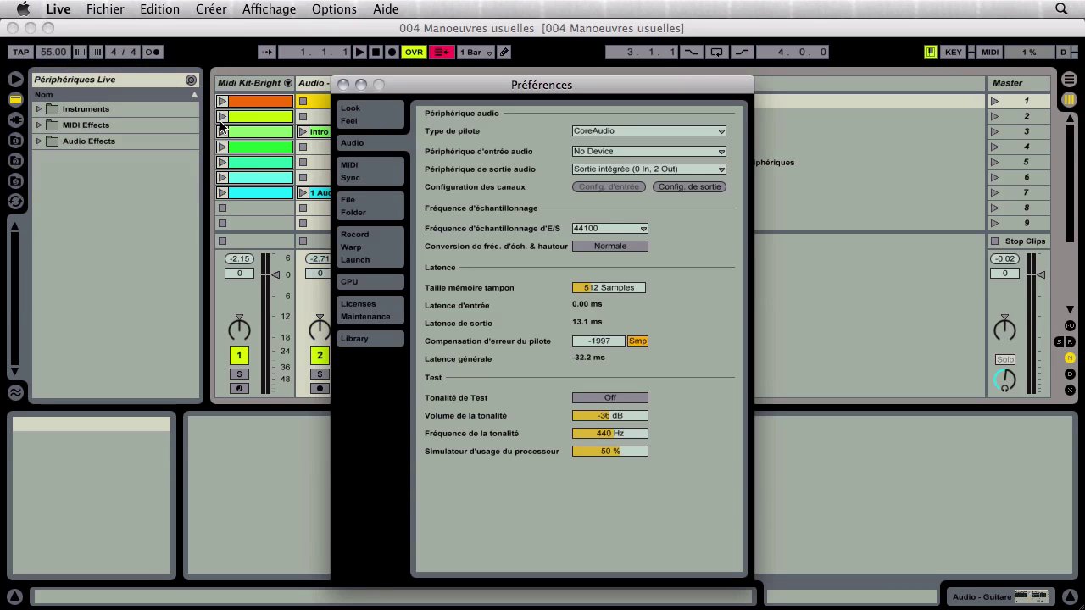
left_click(343, 85)
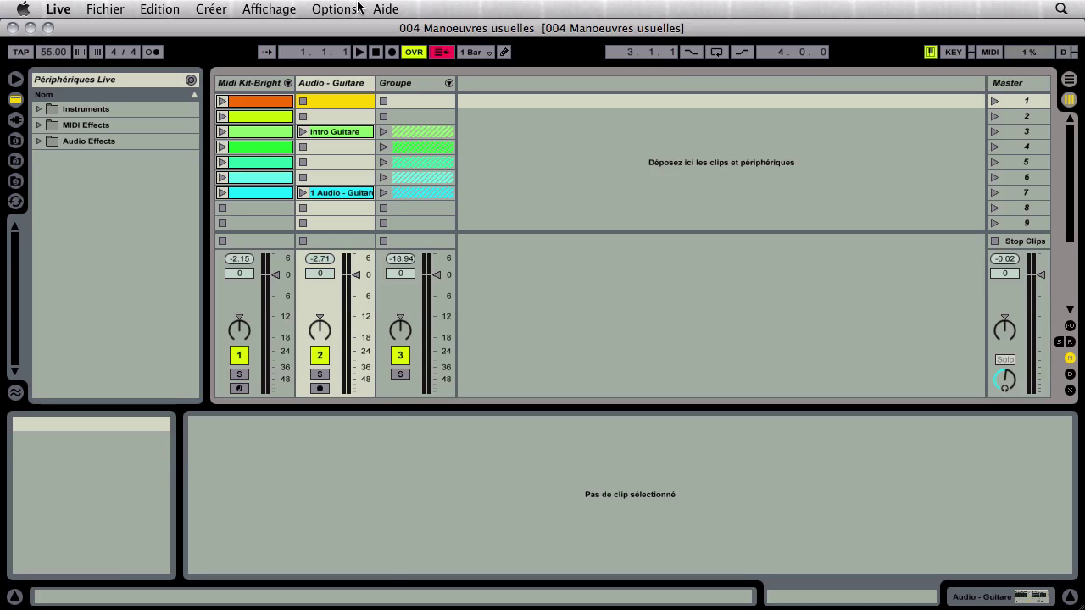
left_click(161, 9)
left_click(154, 121)
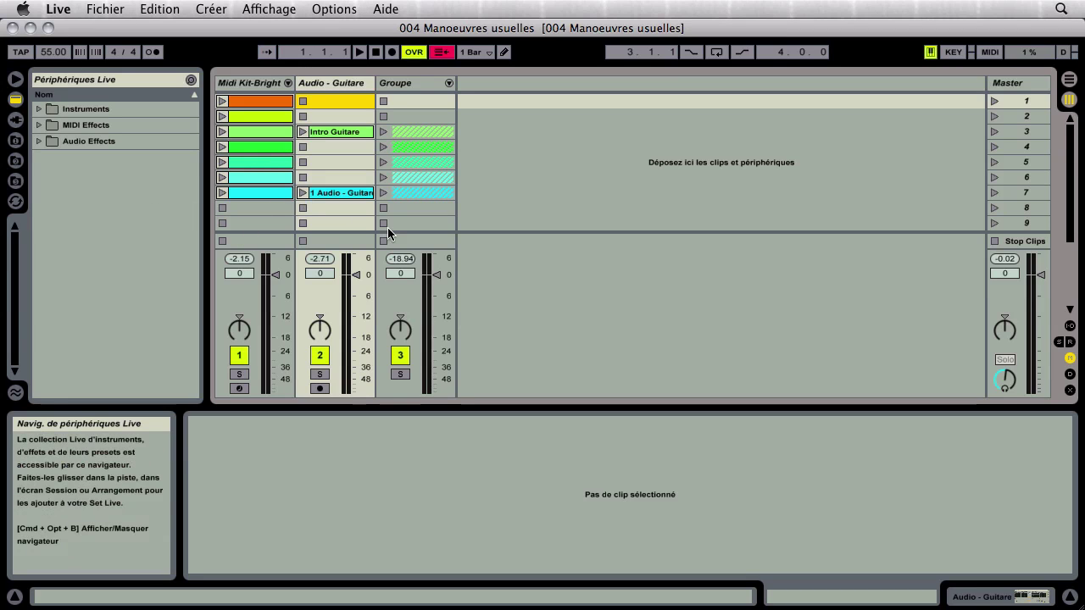
Open the preferences window, move it slightly higher, and review the Look/Feel, Audio and MIDI/Sync settings.
left_click(58, 9)
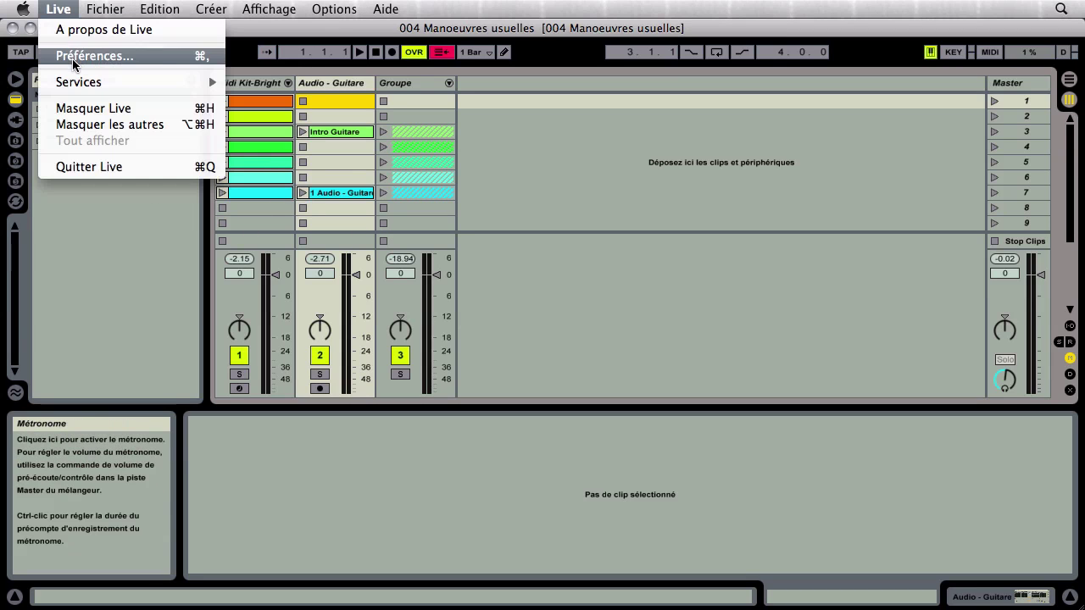
left_click(75, 57)
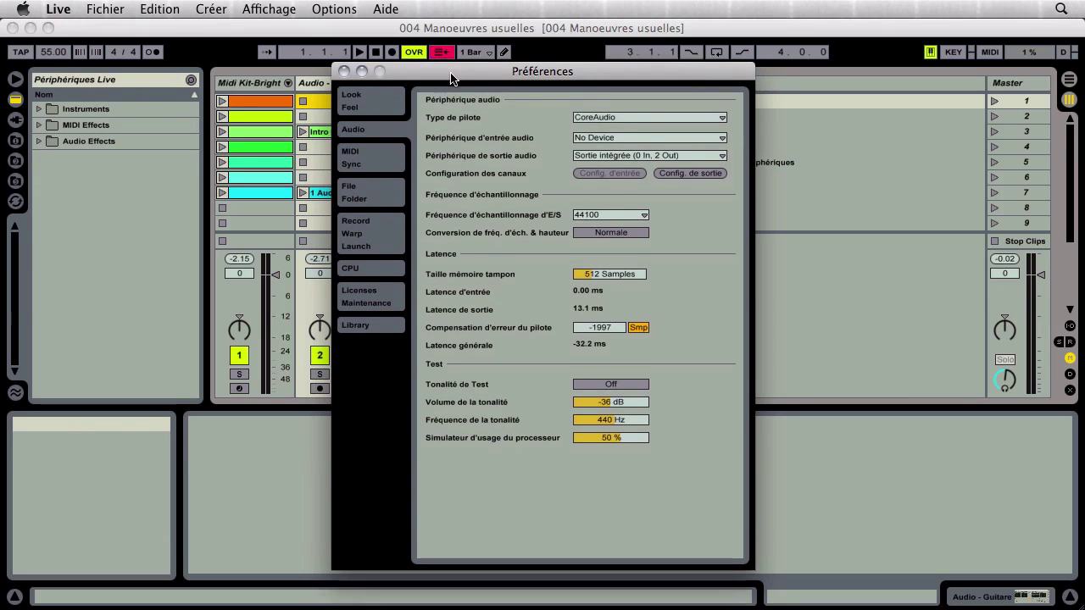
left_click_drag(451, 91, 449, 72)
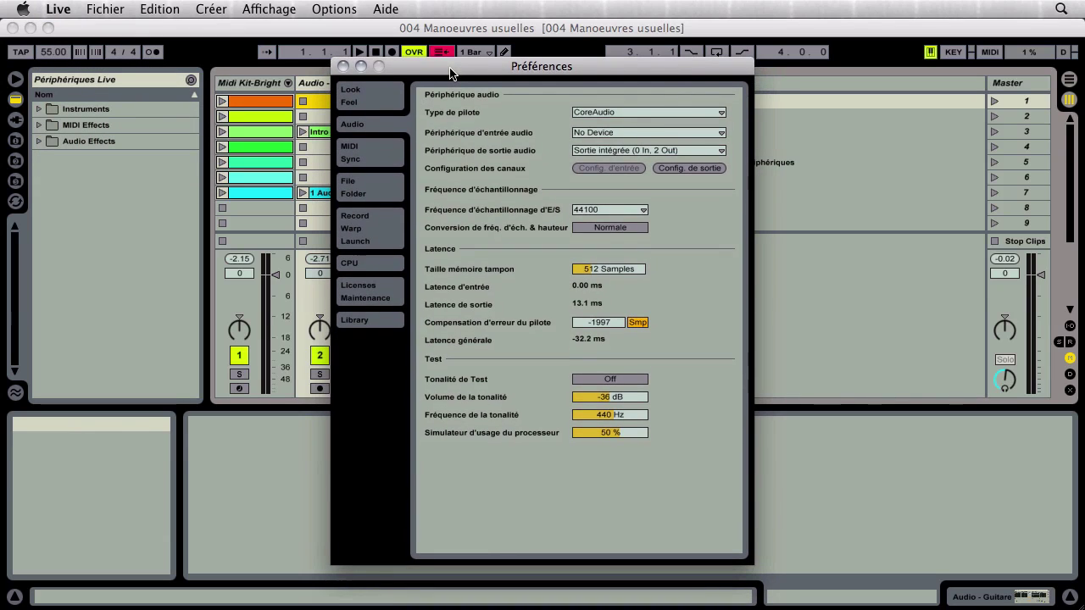
left_click(390, 107)
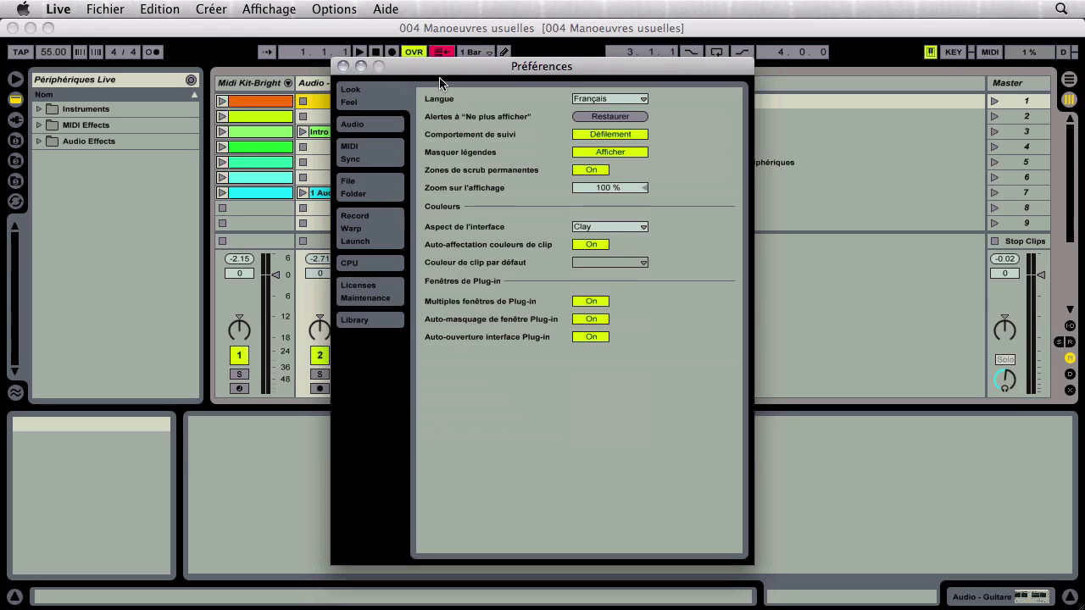
left_click(397, 125)
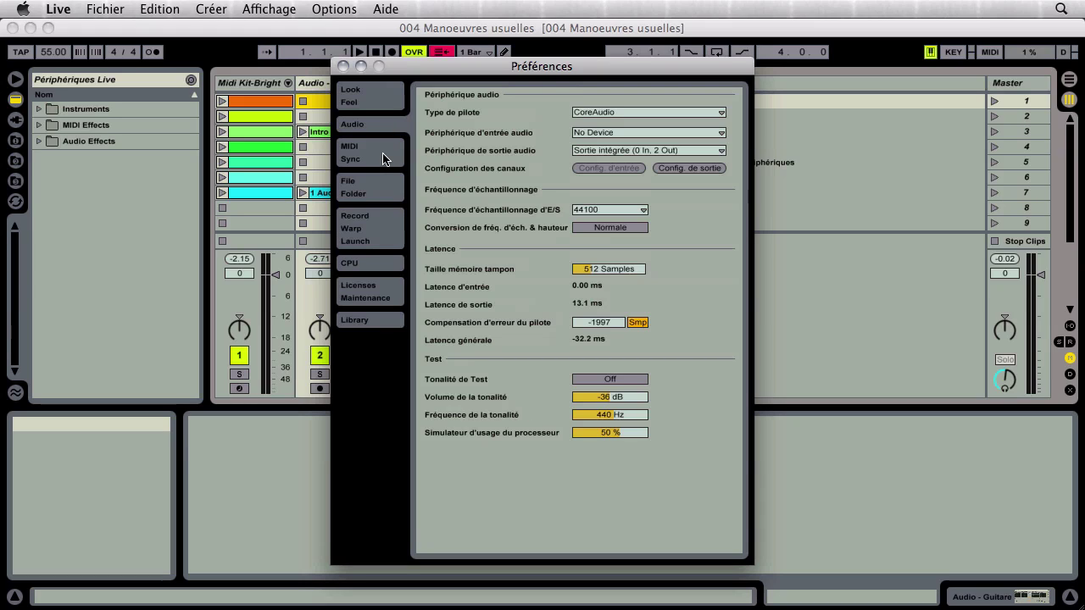
left_click(384, 159)
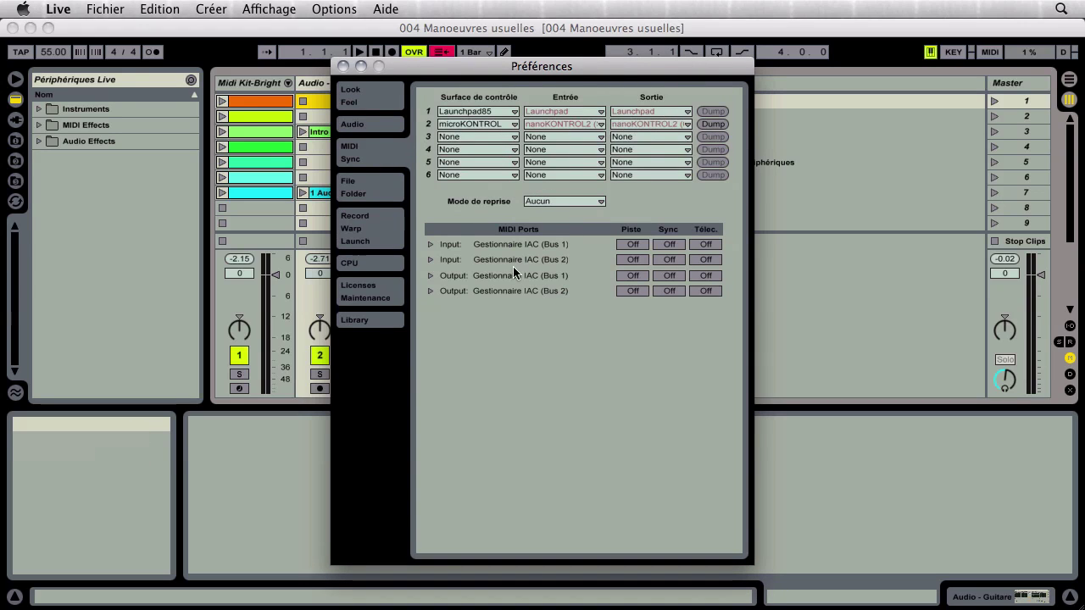
Review the File/Folder, Record/Warp/Launch, CPU and Licenses/Maintenance preference pages.
left_click(386, 188)
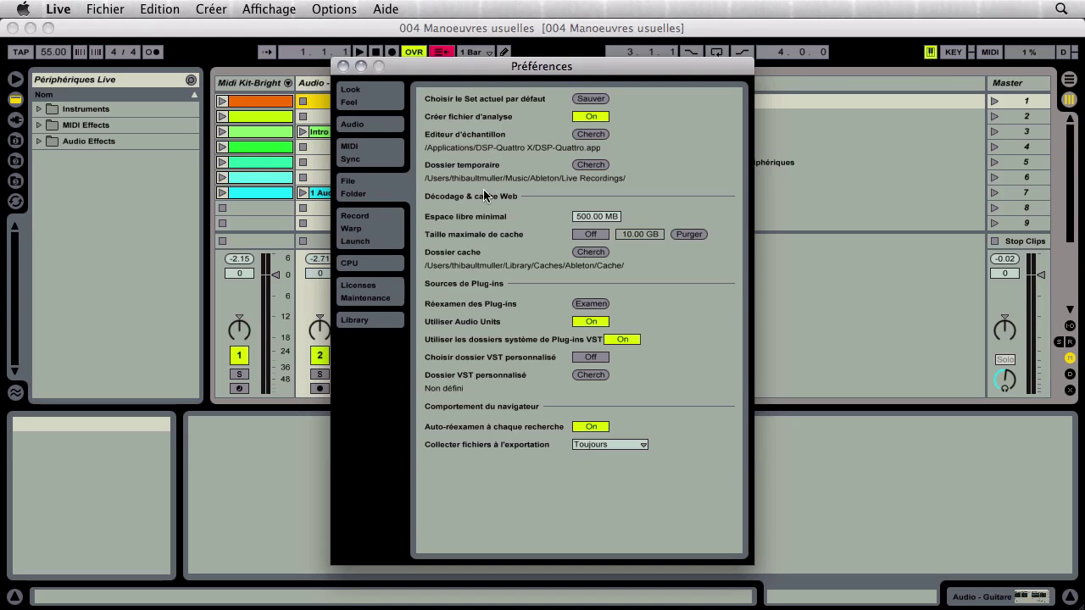
mouse_move(464, 219)
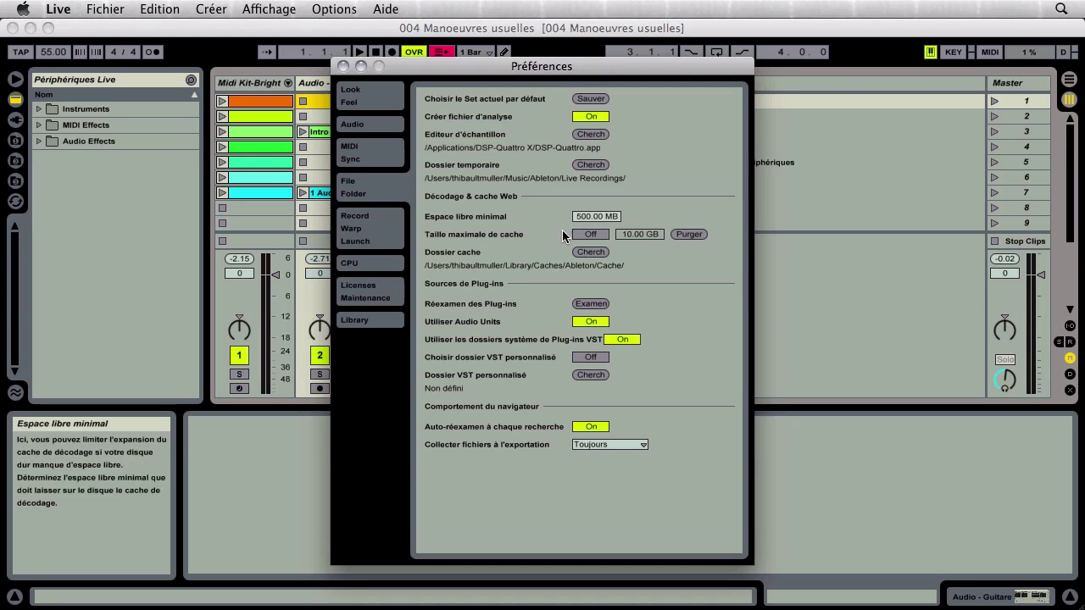
left_click(367, 233)
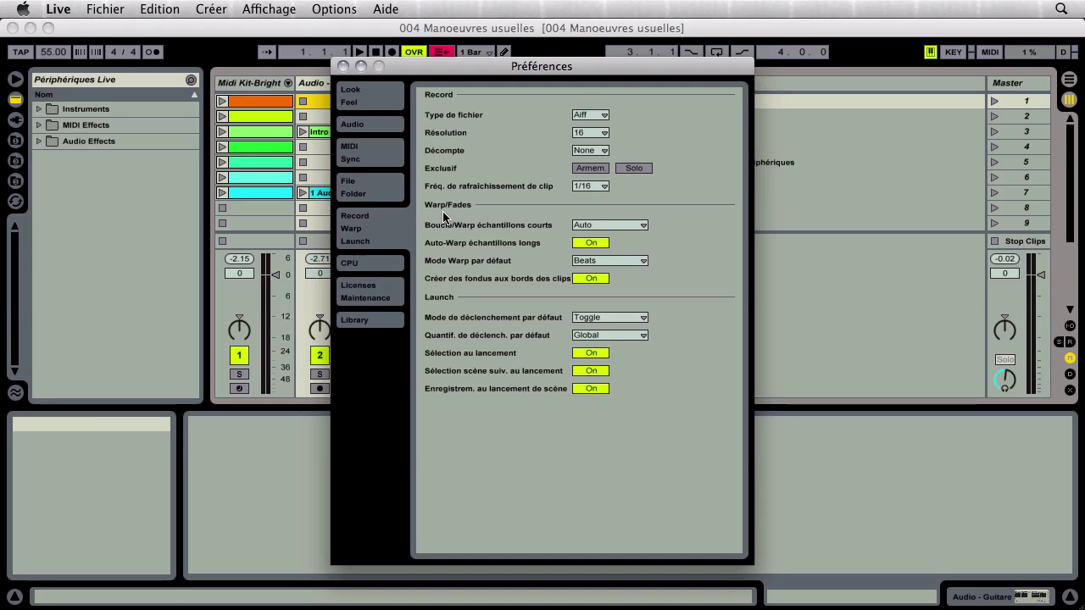
left_click(379, 269)
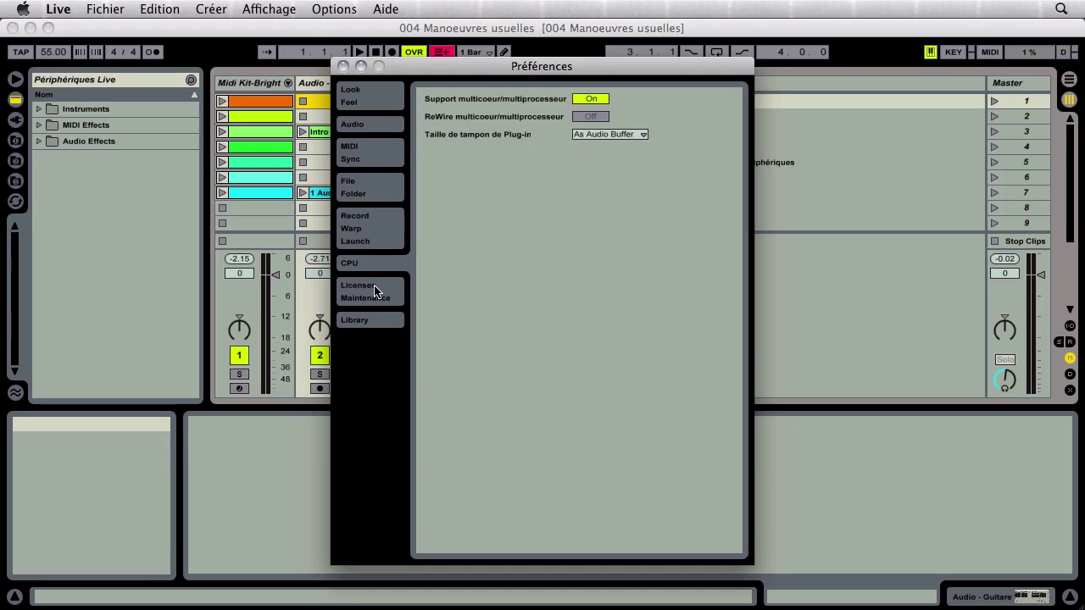
left_click(374, 291)
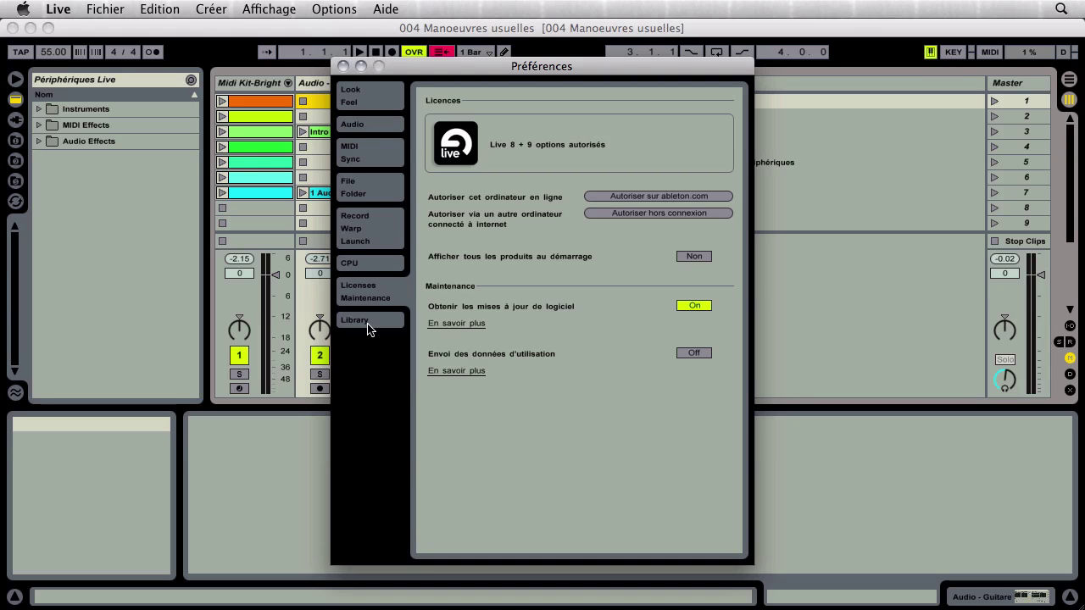
Browse the whole list of Live Packs in the Library preferences.
left_click(368, 327)
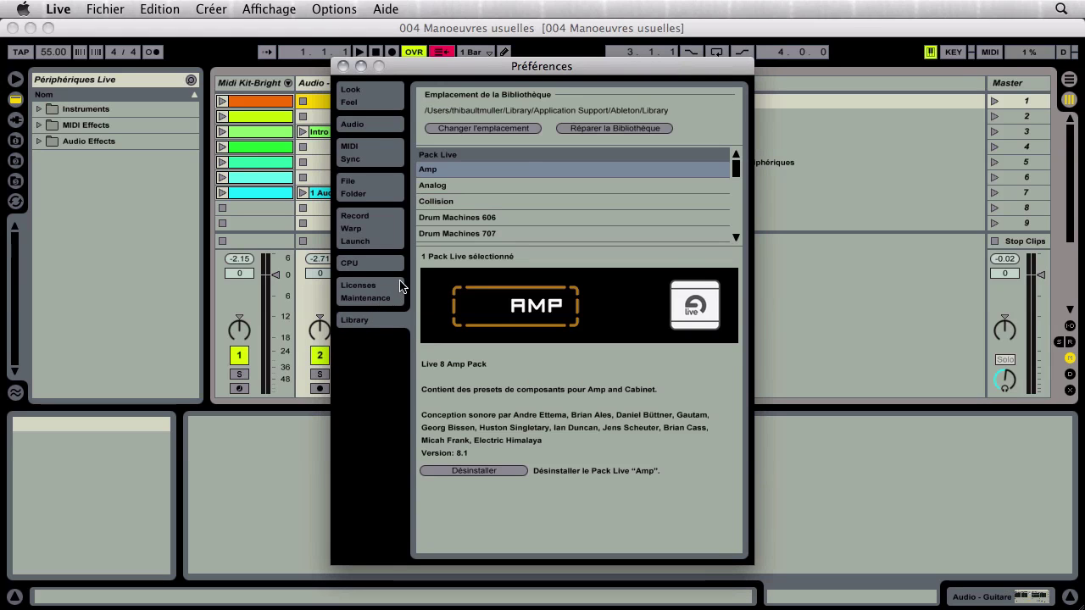
scroll(476, 203, "down", 5)
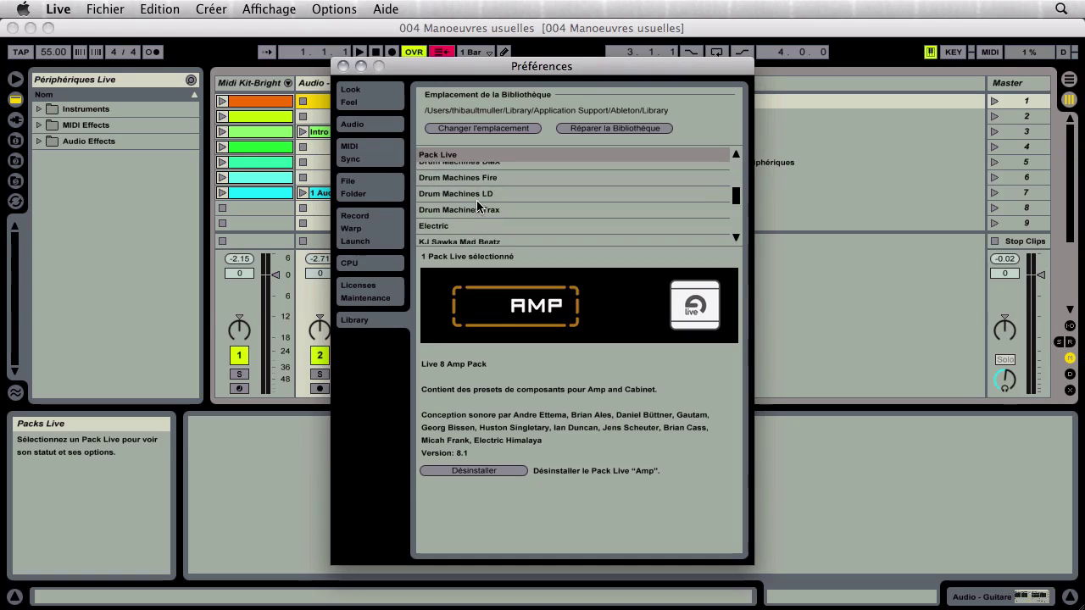
scroll(476, 203, "down", 3)
scroll(477, 204, "up", 8)
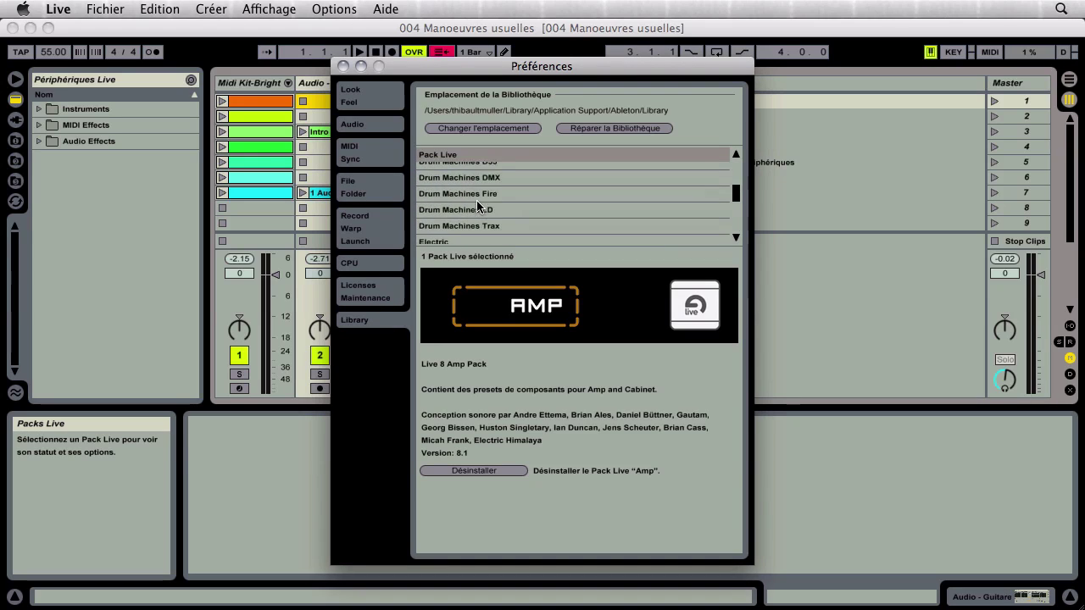
scroll(478, 206, "up", 2)
scroll(477, 206, "down", 6)
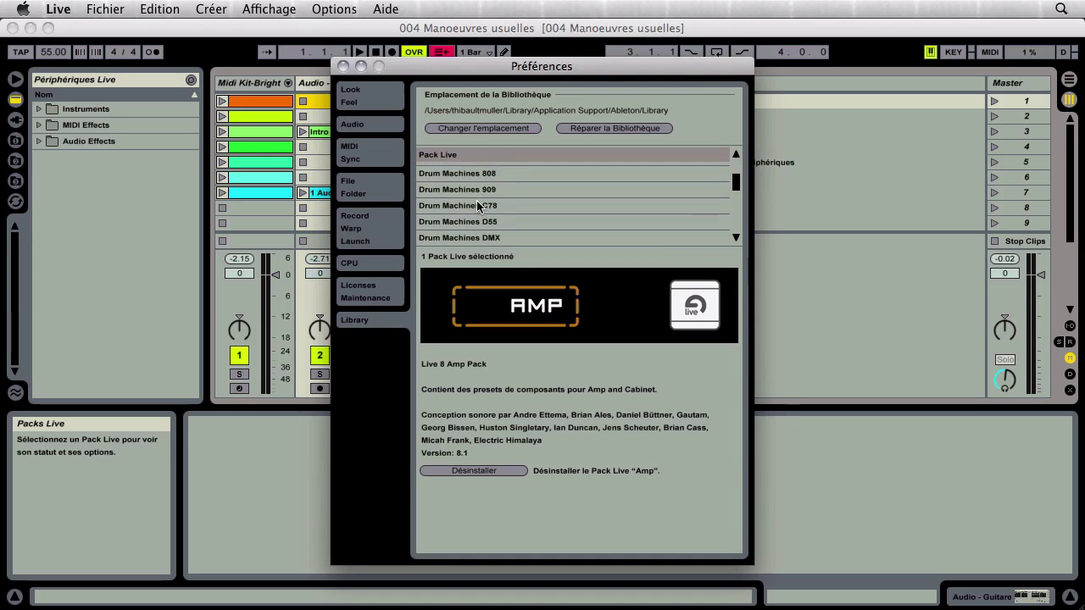
scroll(477, 206, "down", 8)
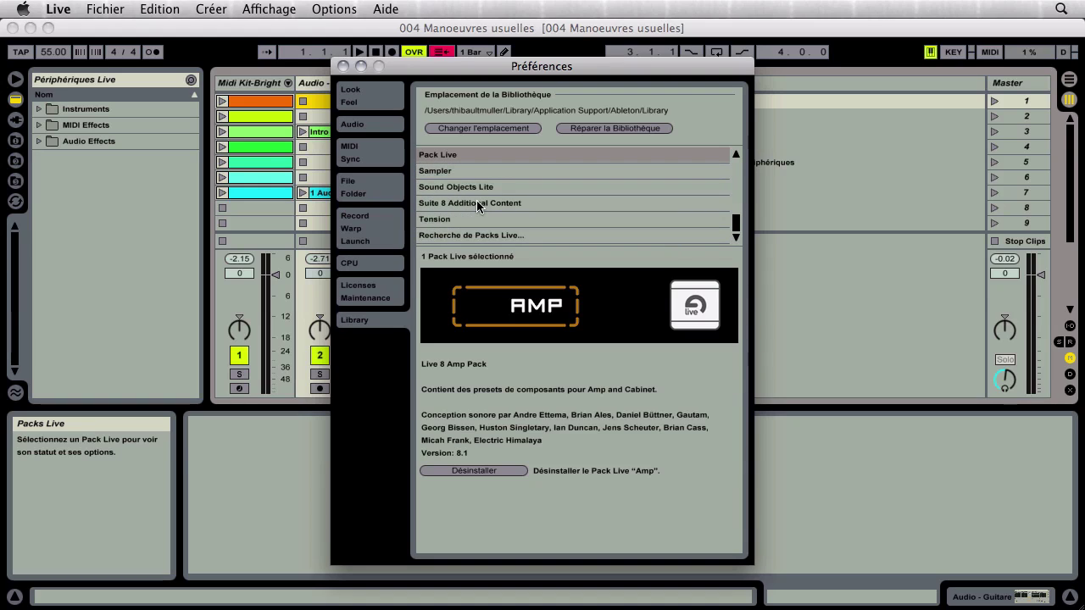
scroll(477, 206, "up", 12)
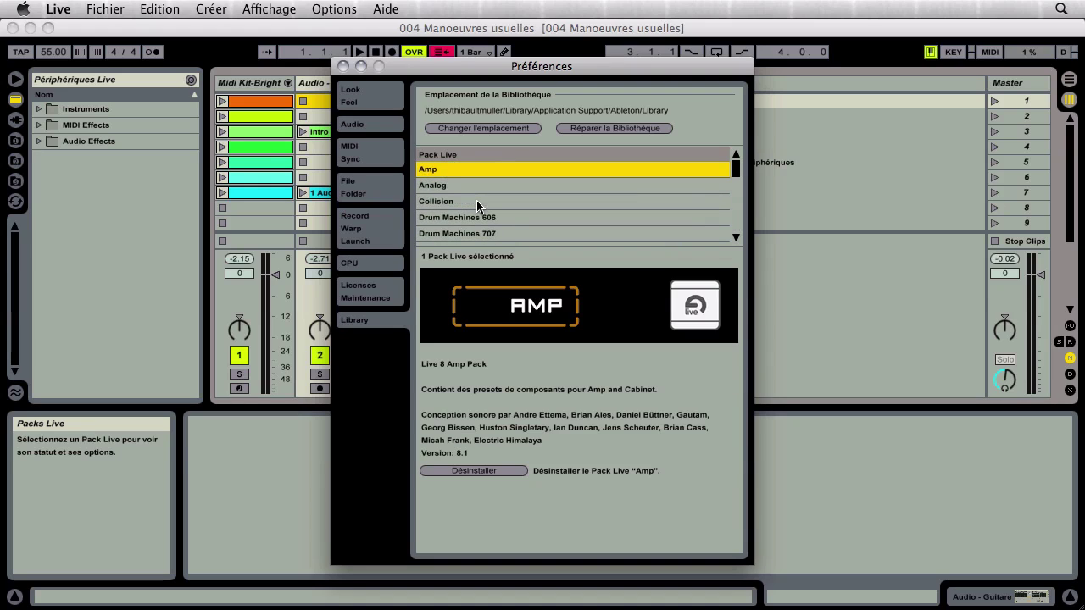
Choose CoreAudio as the driver type in the Audio preferences and look through the available audio input devices.
left_click(378, 125)
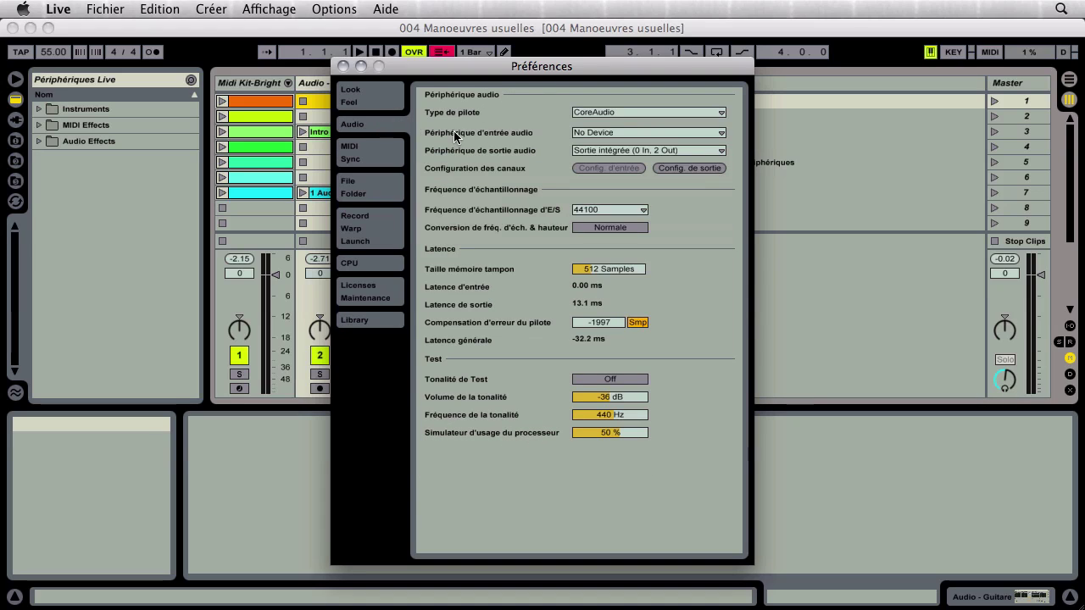
left_click(596, 110)
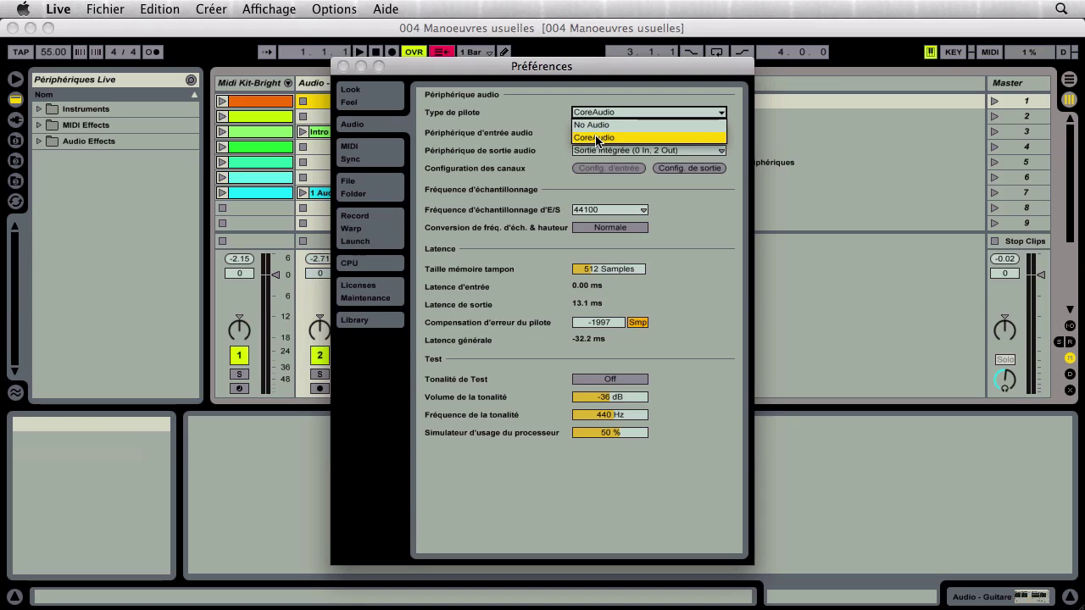
left_click(596, 136)
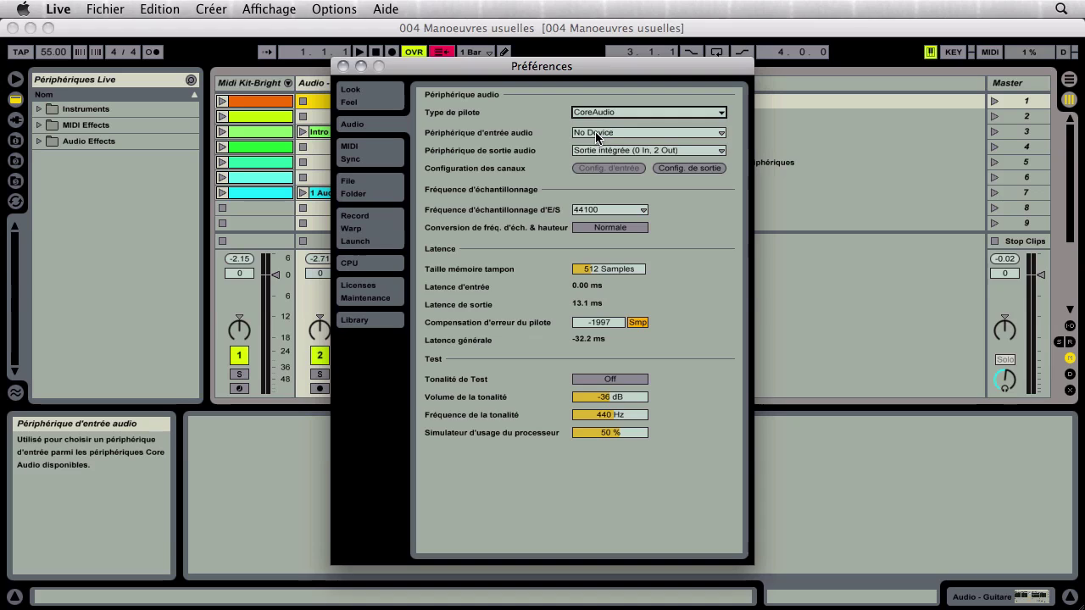
left_click(595, 132)
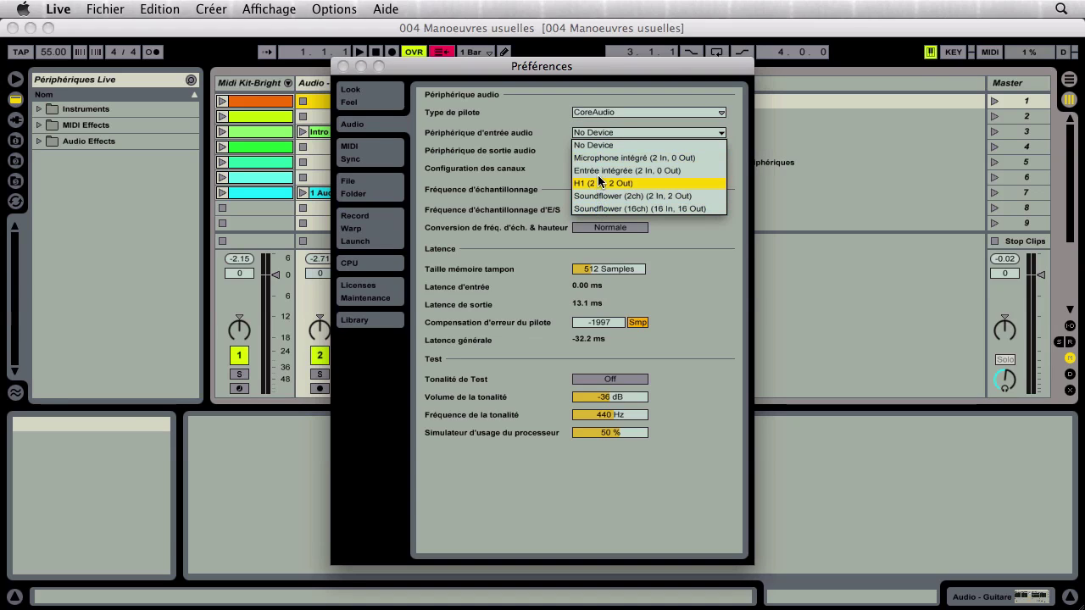
left_click(542, 128)
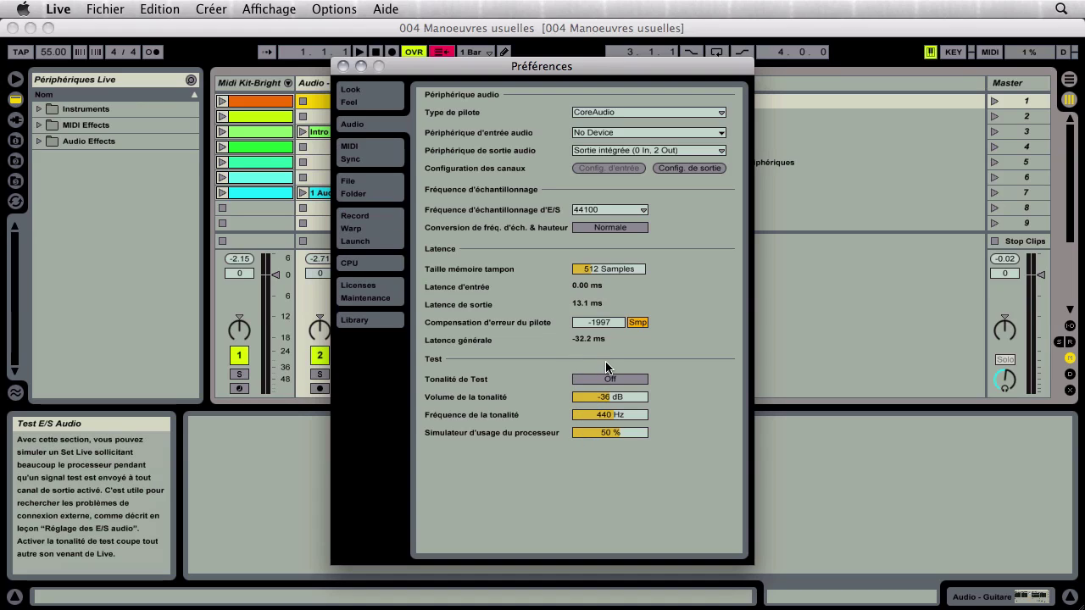
Set the audio output device to No Device and close the preferences.
left_click(602, 151)
left_click(597, 162)
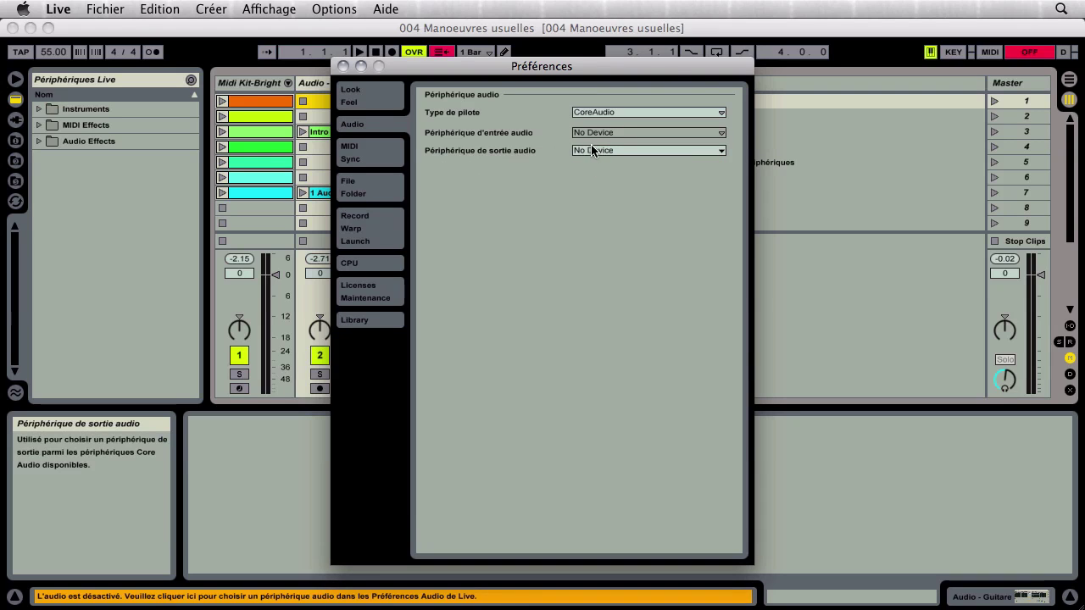
left_click(343, 66)
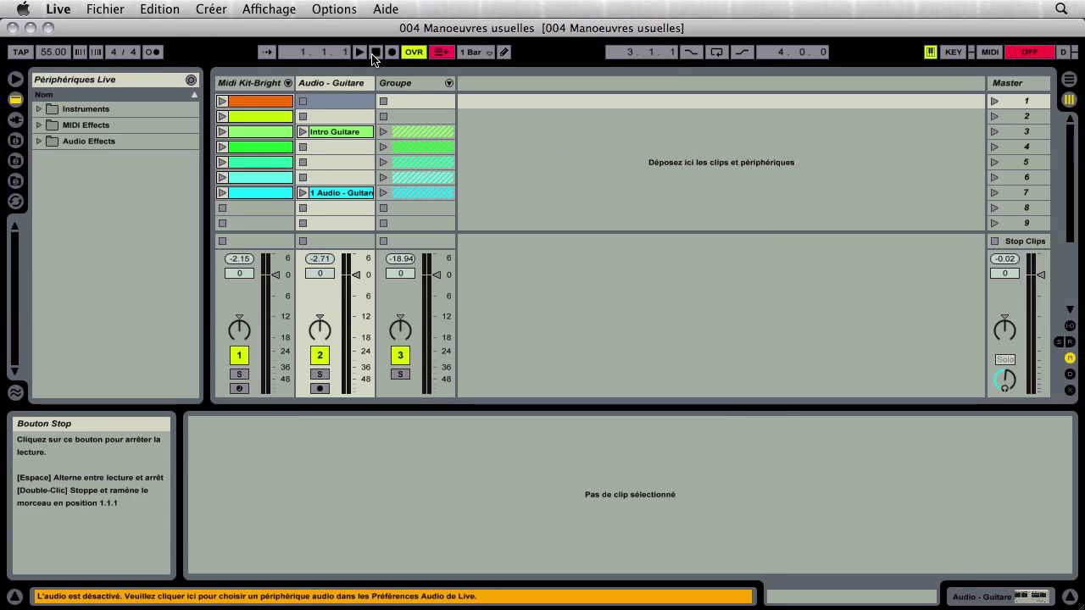
Test playback by launching the orange first clip of the Midi Kit track, and stop it.
left_click(357, 53)
left_click(222, 101)
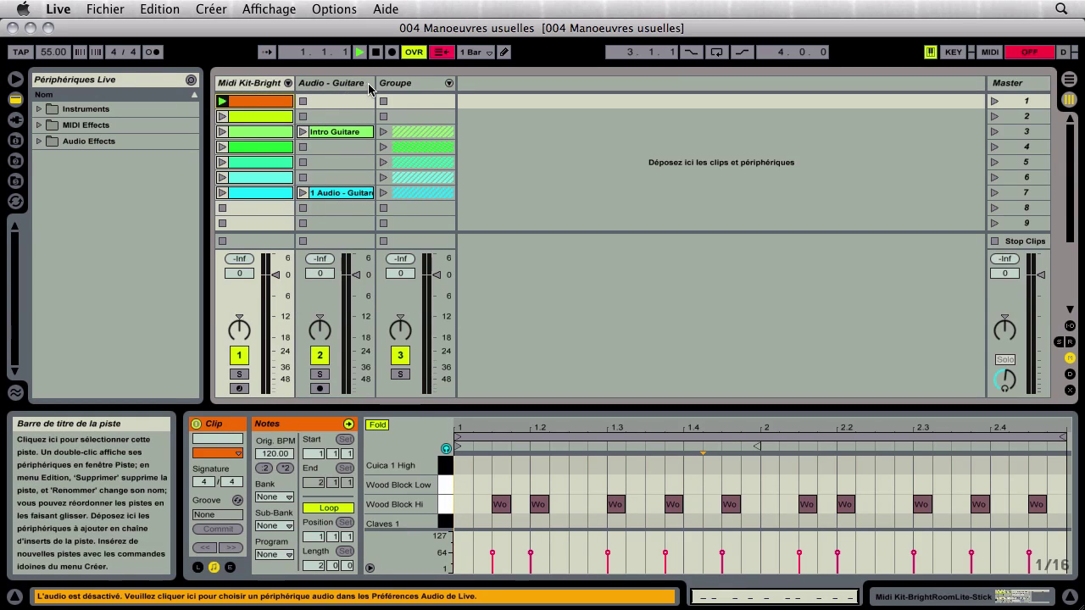
left_click(371, 53)
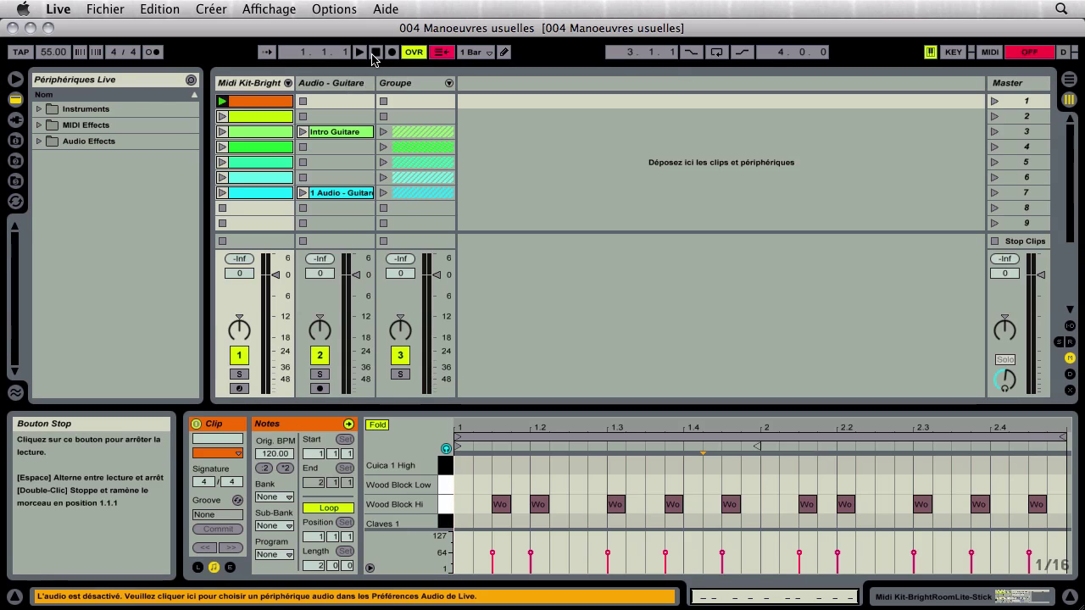
Reopen the Audio preferences and set the audio output device to Sortie intégrée (0 In, 2 Out).
left_click(1042, 56)
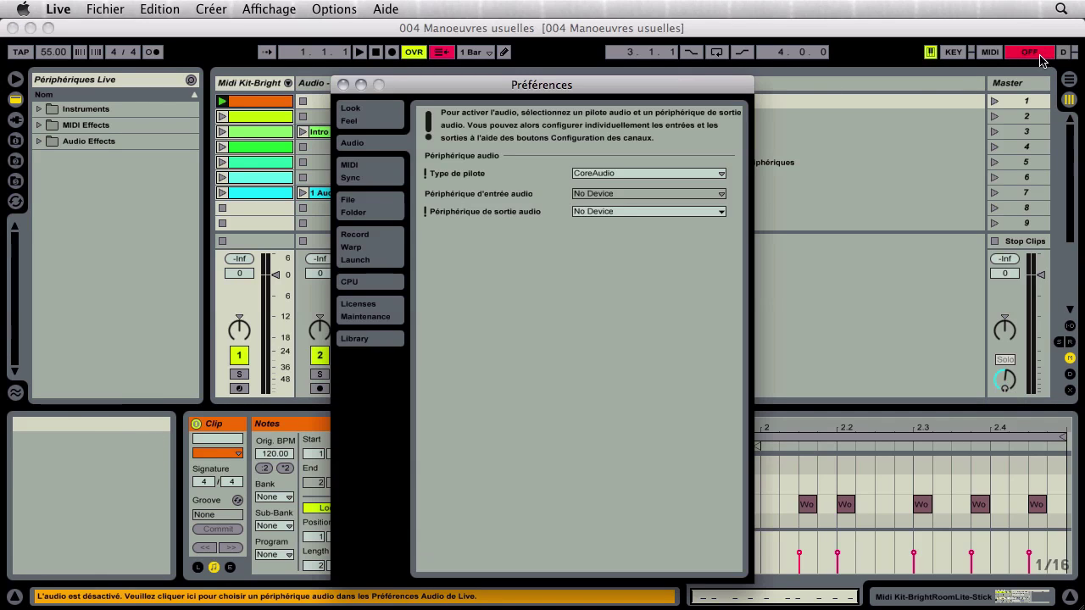
left_click(593, 212)
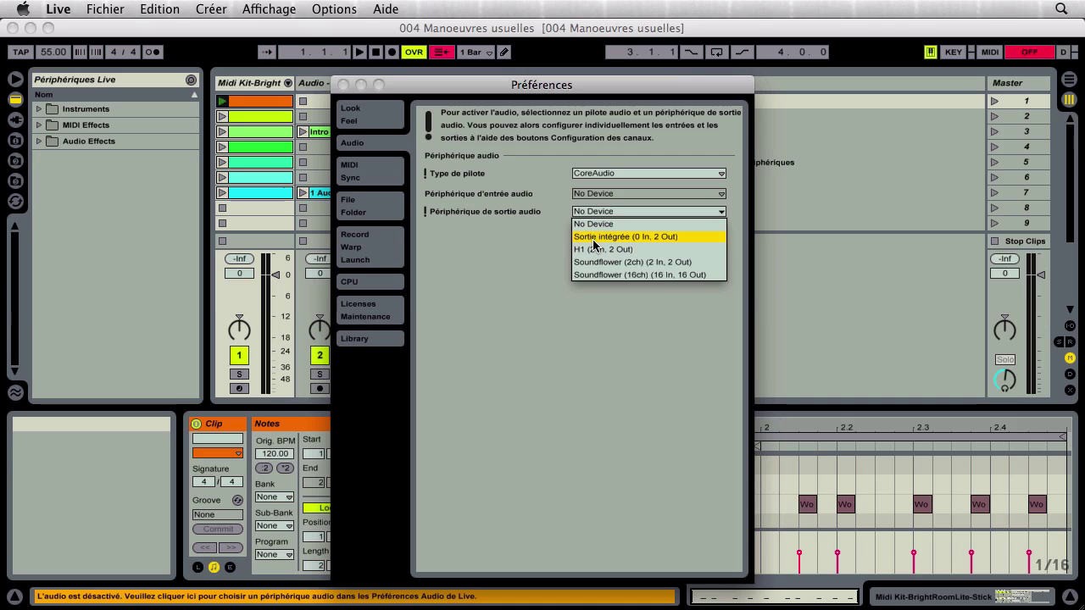
left_click(593, 238)
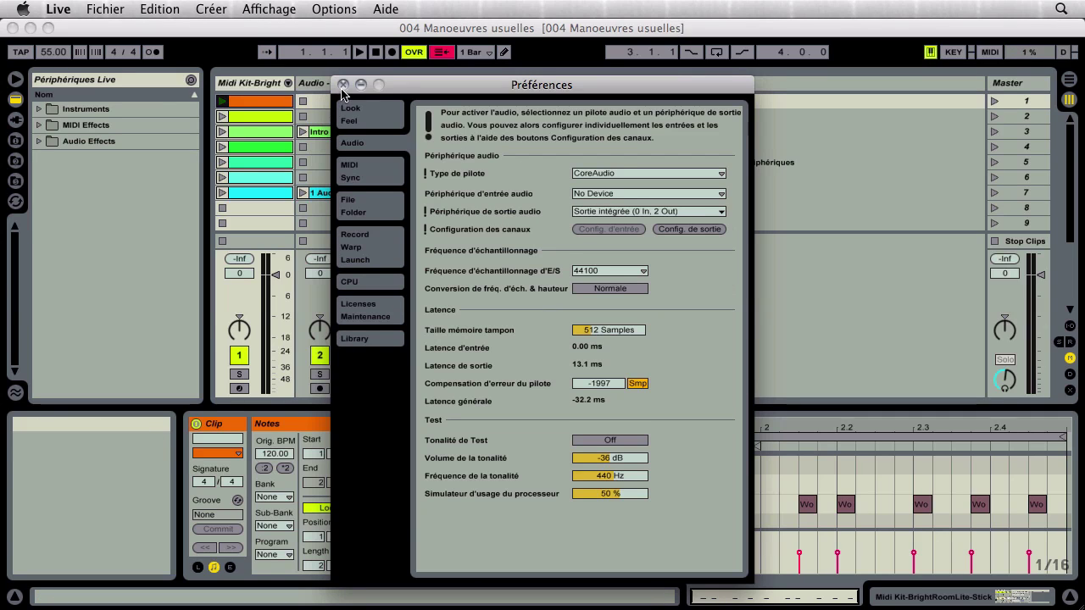
Set the audio input device to Microphone intégré (2 In, 0 Out) and move the preferences window aside.
left_click(608, 195)
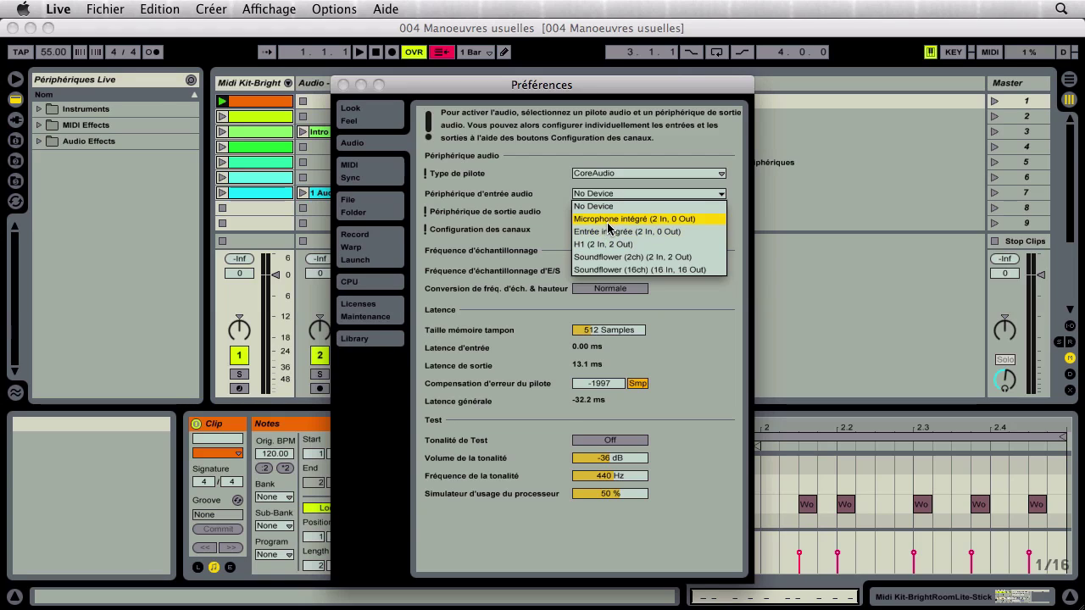
left_click(607, 225)
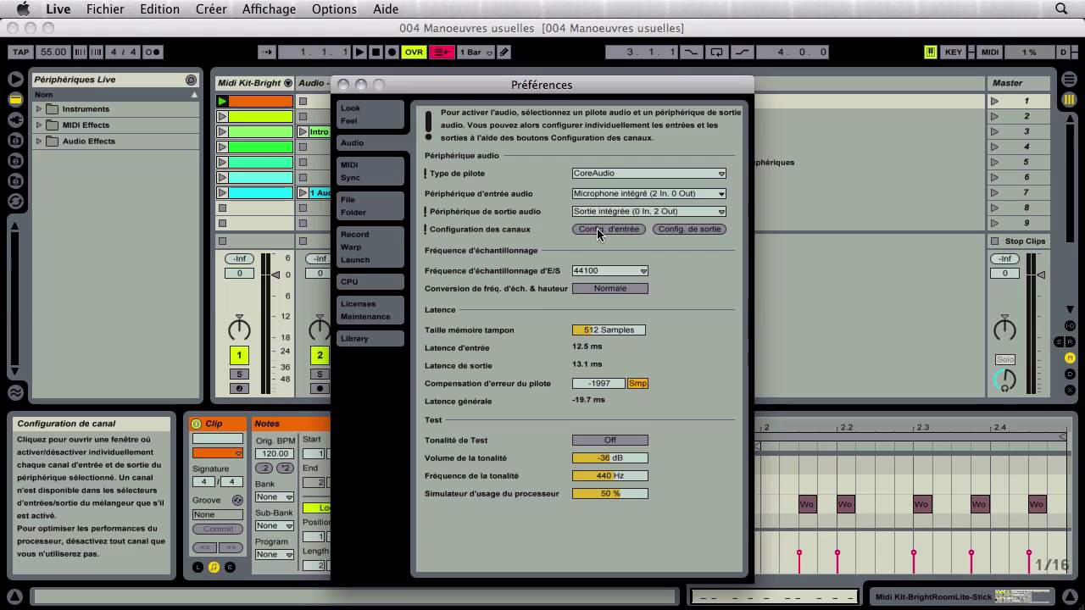
left_click_drag(543, 91, 620, 23)
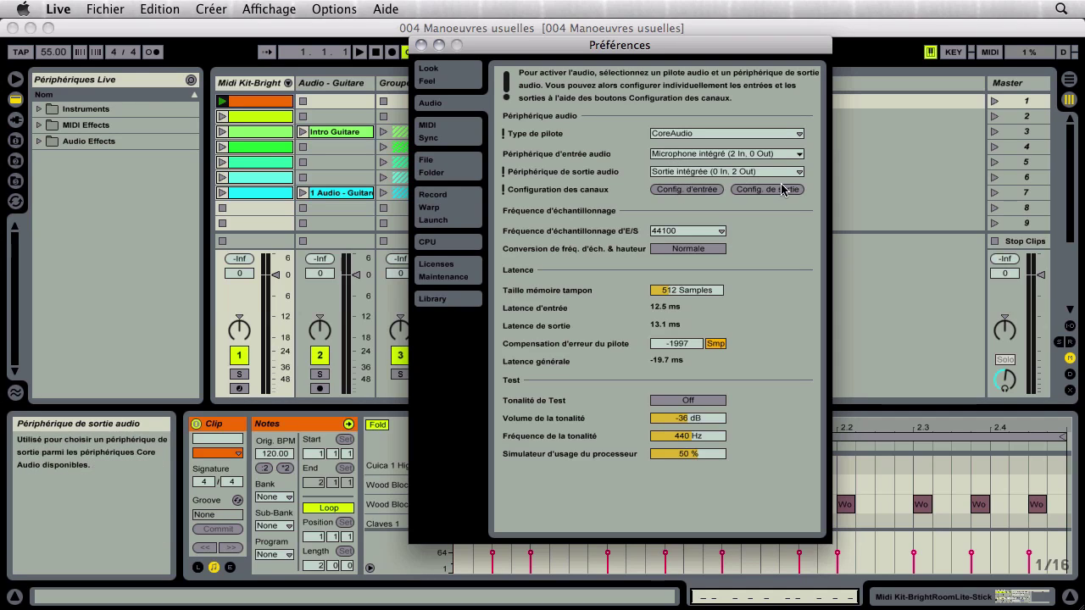
Deactivate both the 1 (mono) & 2 (mono) and the 1/2 (stereo) inputs in the input channel configuration.
left_click(704, 189)
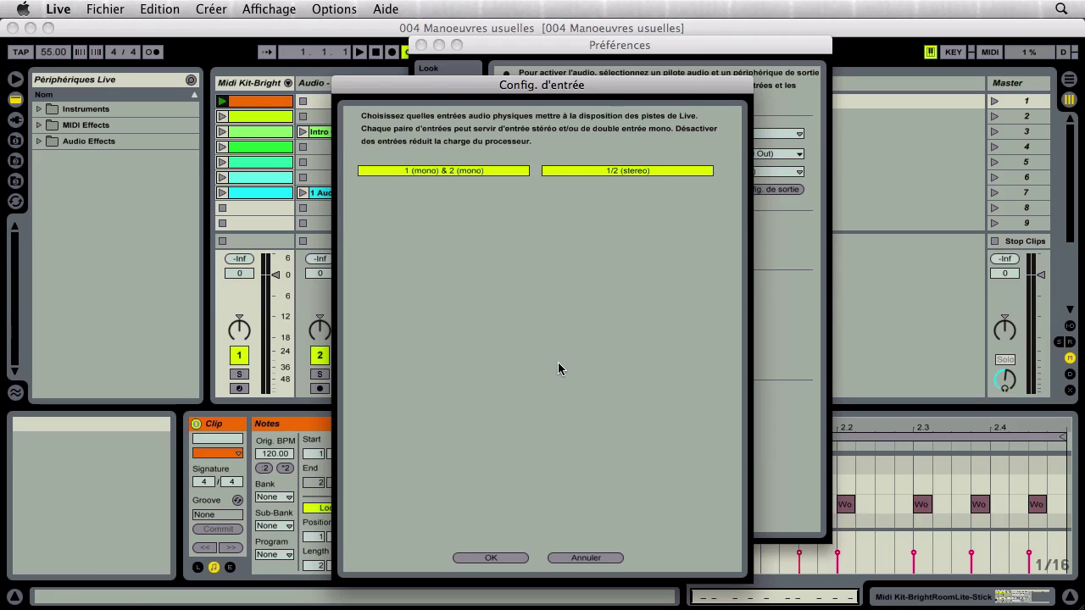
left_click(503, 170)
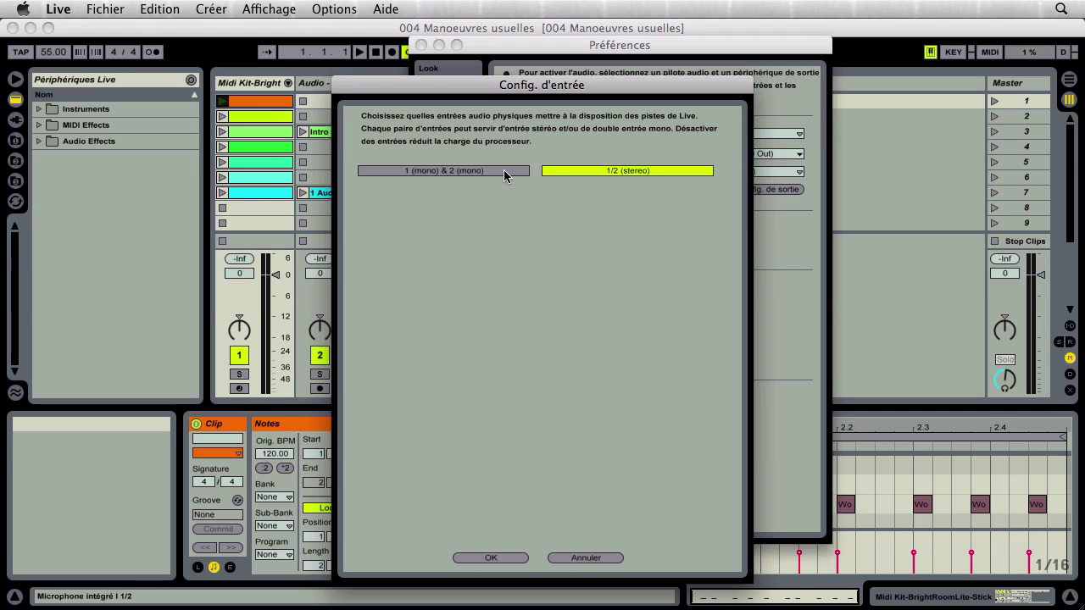
left_click(581, 171)
left_click(579, 173)
left_click(501, 171)
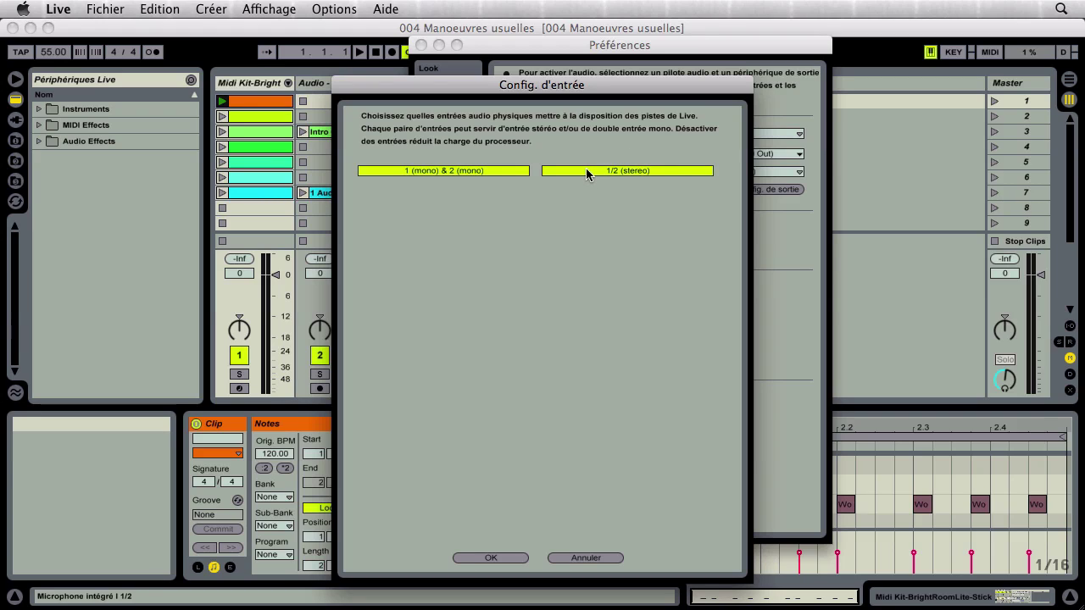
left_click(501, 171)
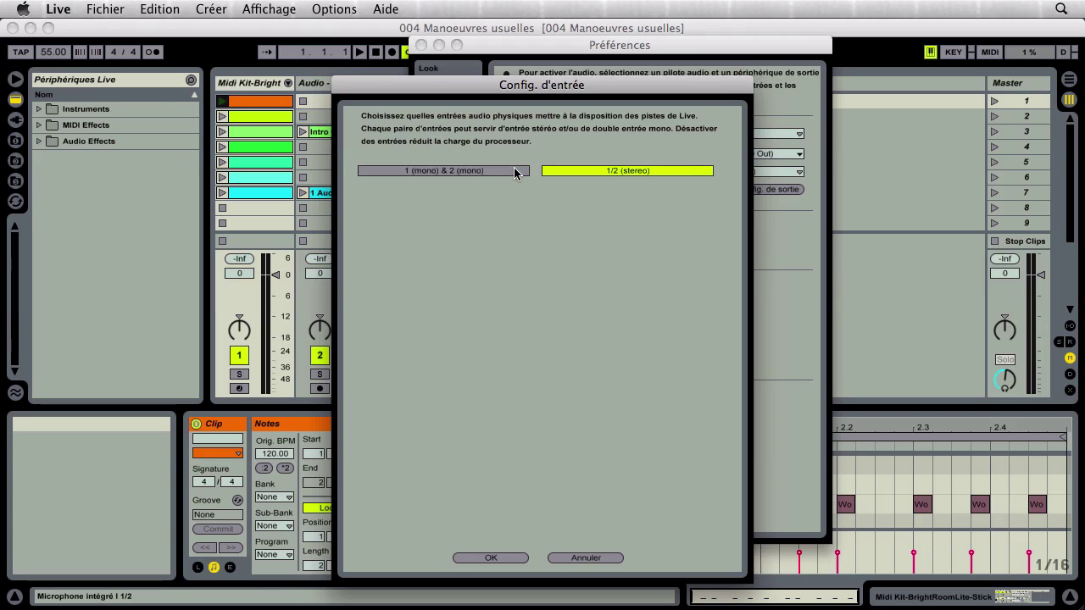
left_click(575, 170)
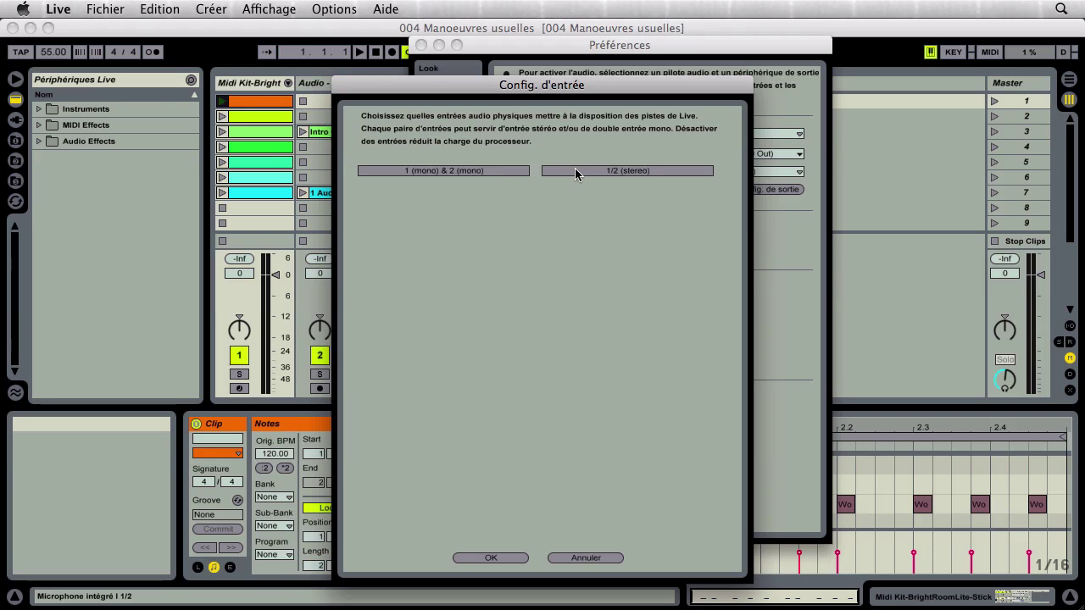
left_click(491, 559)
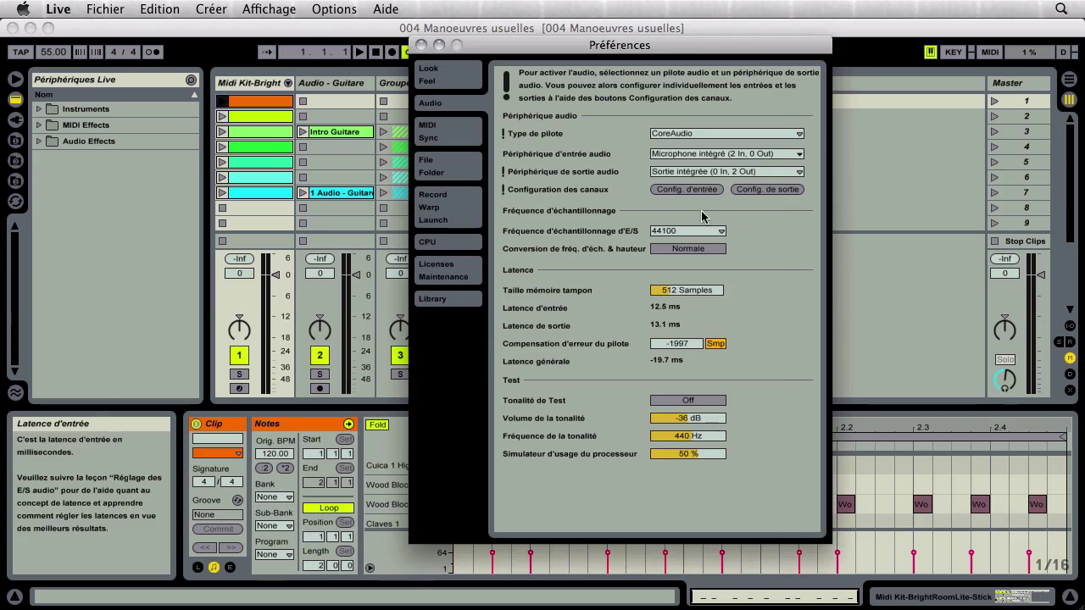
Reactivate the 1/2 (stereo) and the 1 (mono) & 2 (mono) inputs in the input channel configuration.
left_click(681, 190)
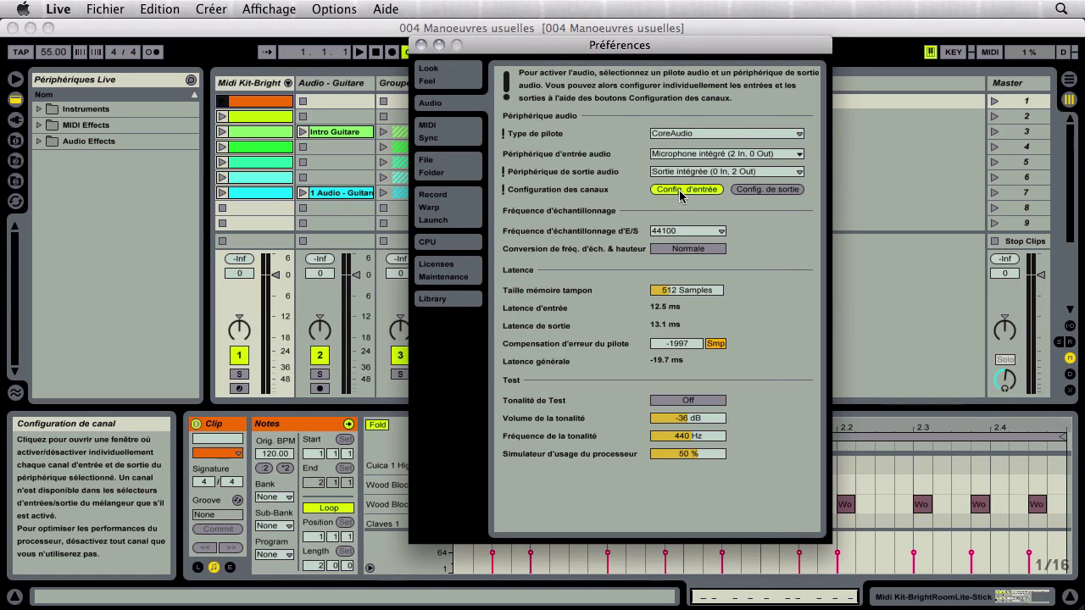
left_click(616, 170)
left_click(481, 169)
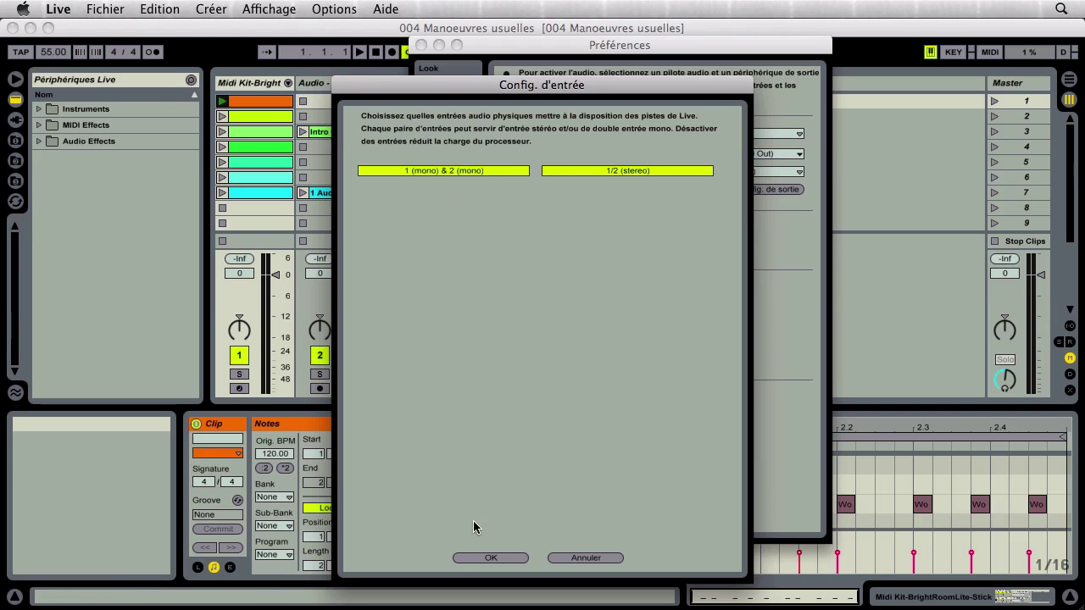
left_click(490, 558)
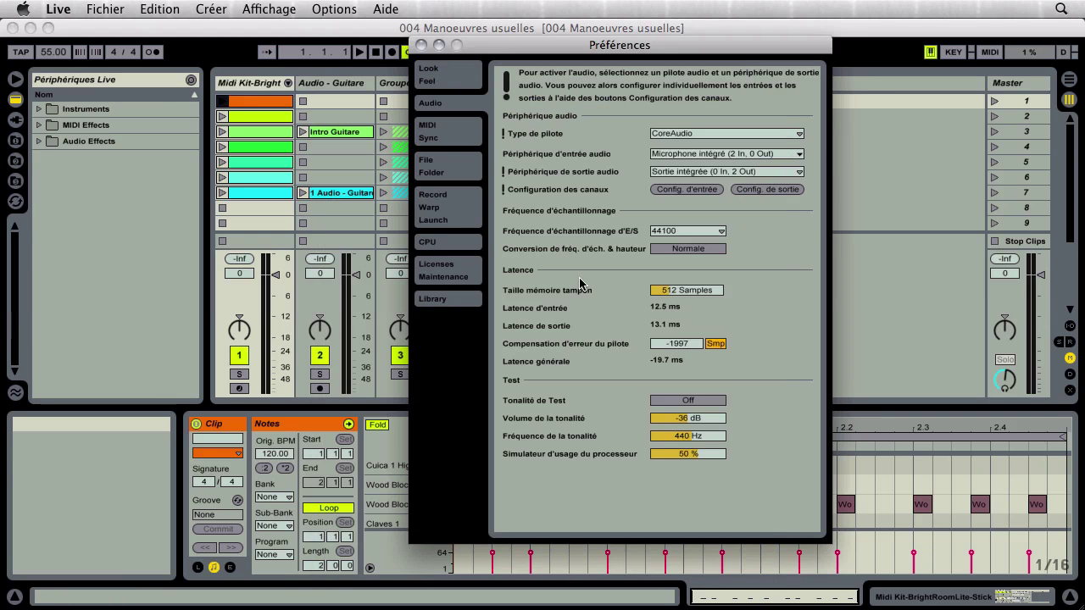
Deactivate the 1/2 (stereo) output in the output channel configuration and test playback with the orange first clip of the Midi Kit track.
left_click(763, 192)
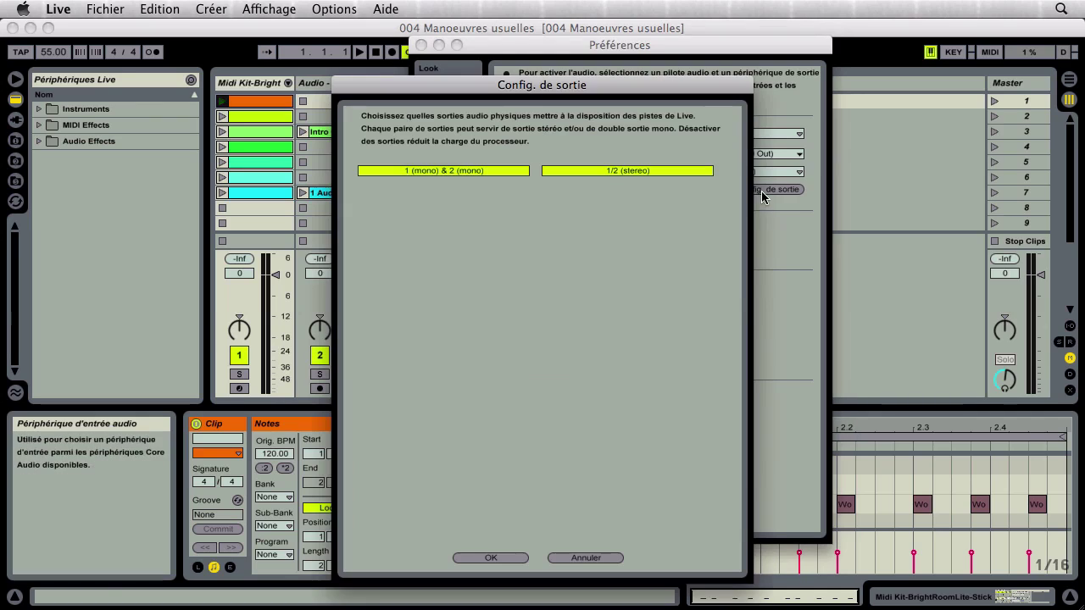
left_click(564, 170)
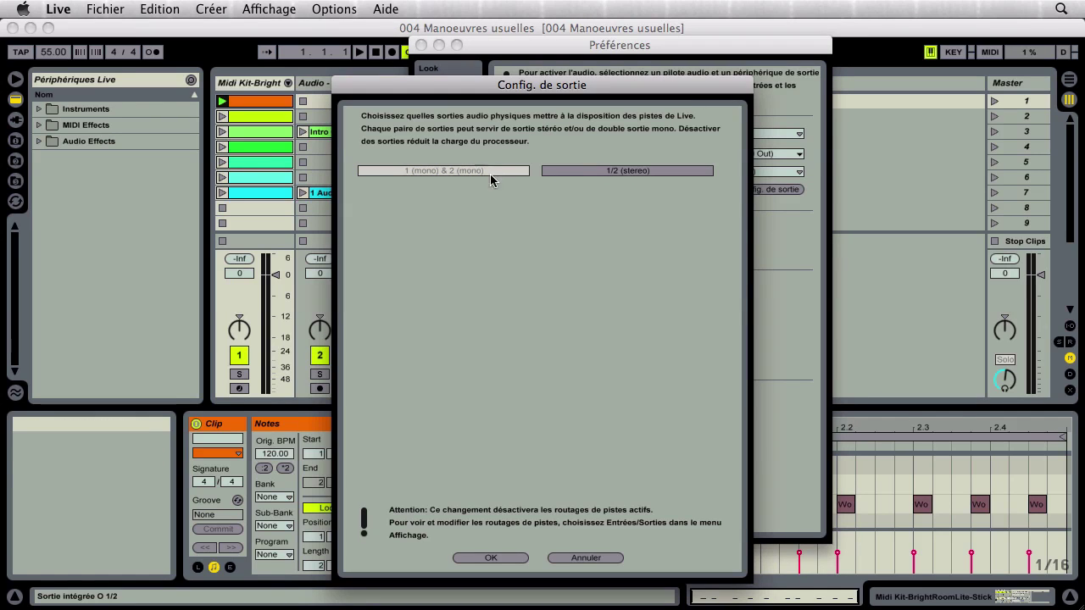
left_click(499, 558)
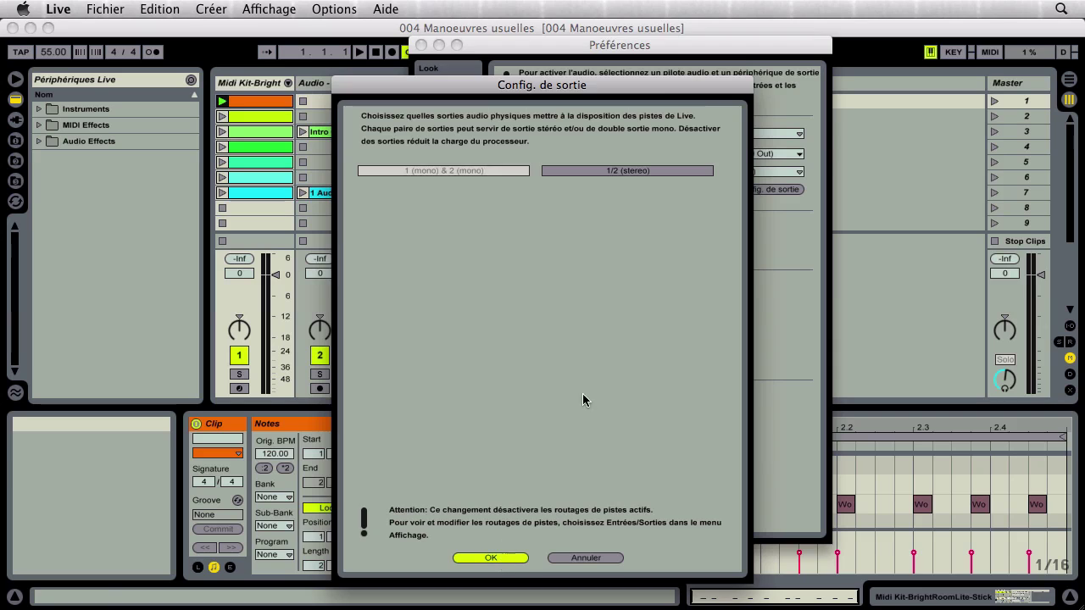
left_click(422, 45)
left_click(224, 101)
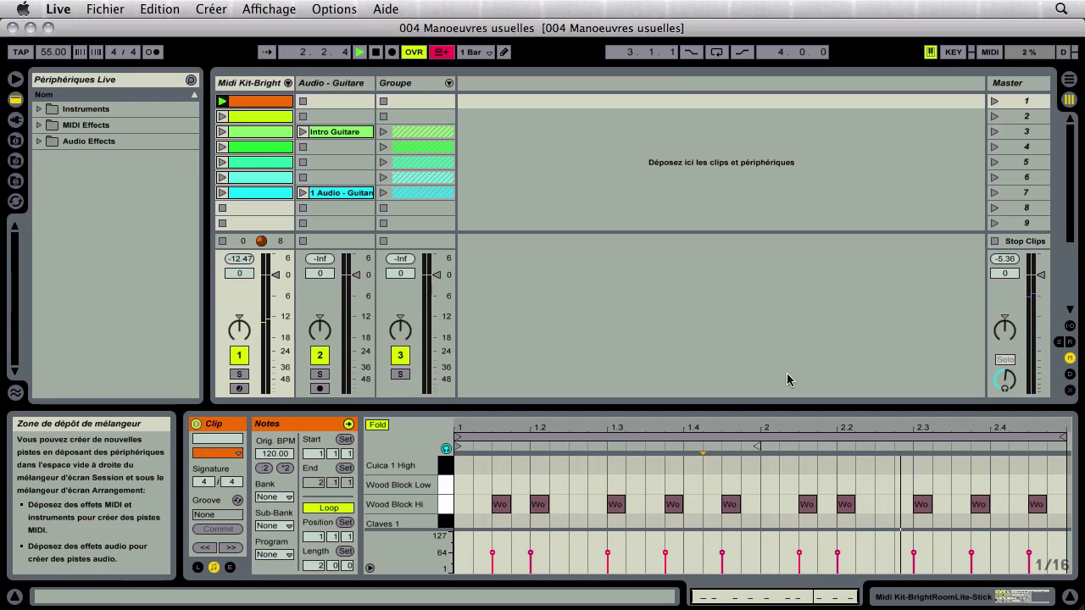
Review the output channel configuration in the Audio preferences while the clip plays, and close the preferences.
key("super+comma")
left_click(690, 188)
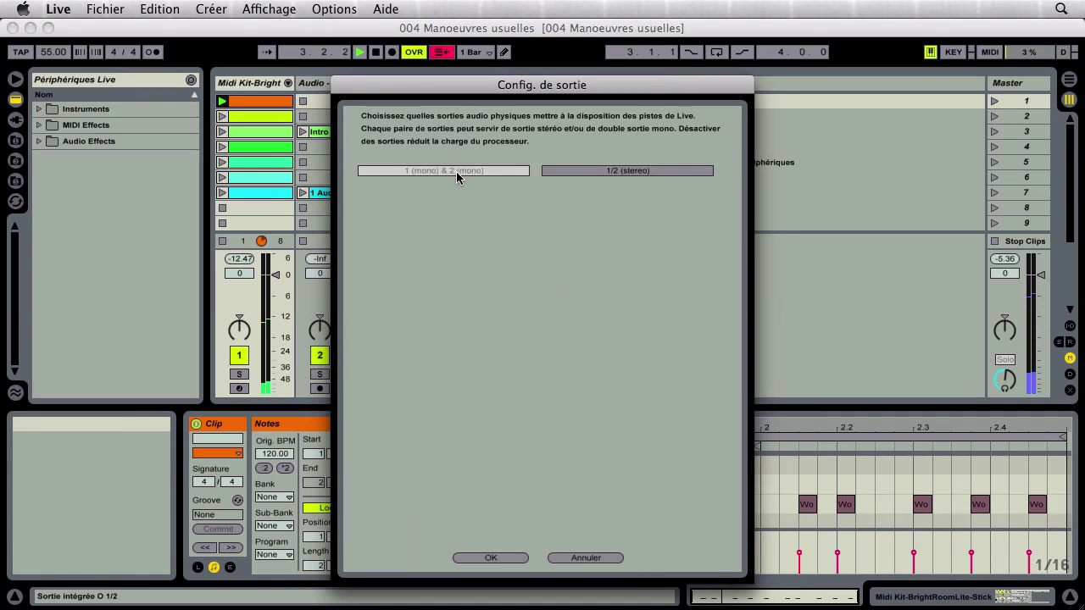
left_click(515, 558)
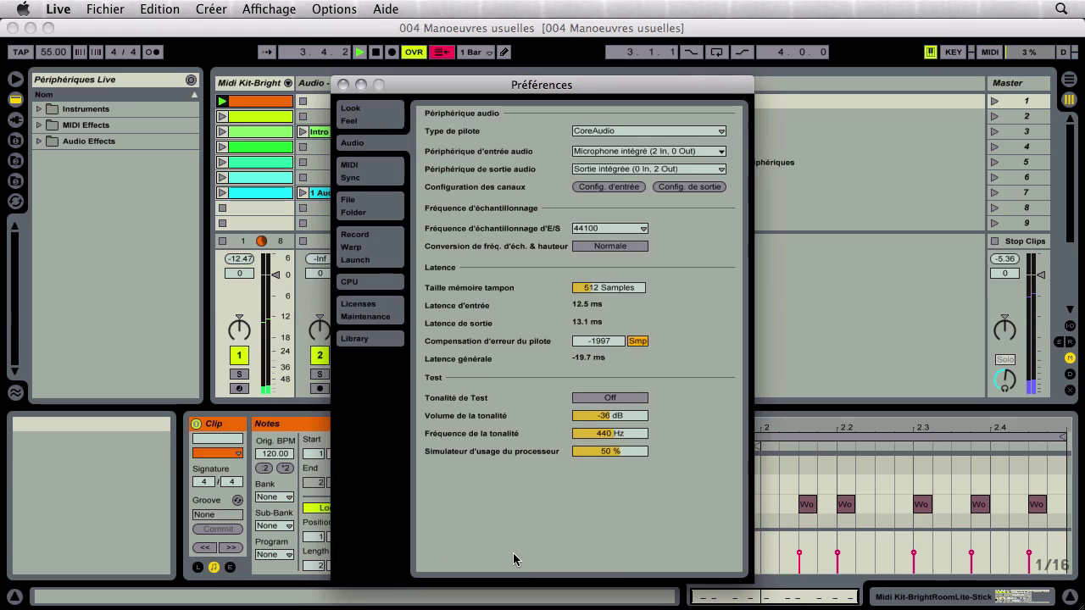
left_click(343, 85)
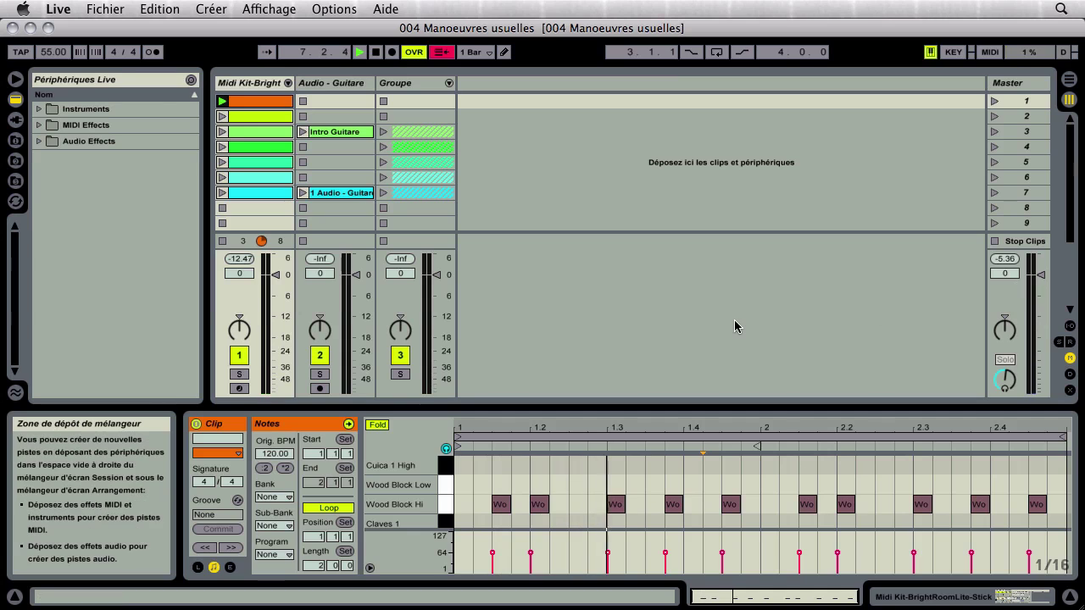
Reactivate the 1/2 (stereo) output in the output channel configuration and close the preferences.
key("super+comma")
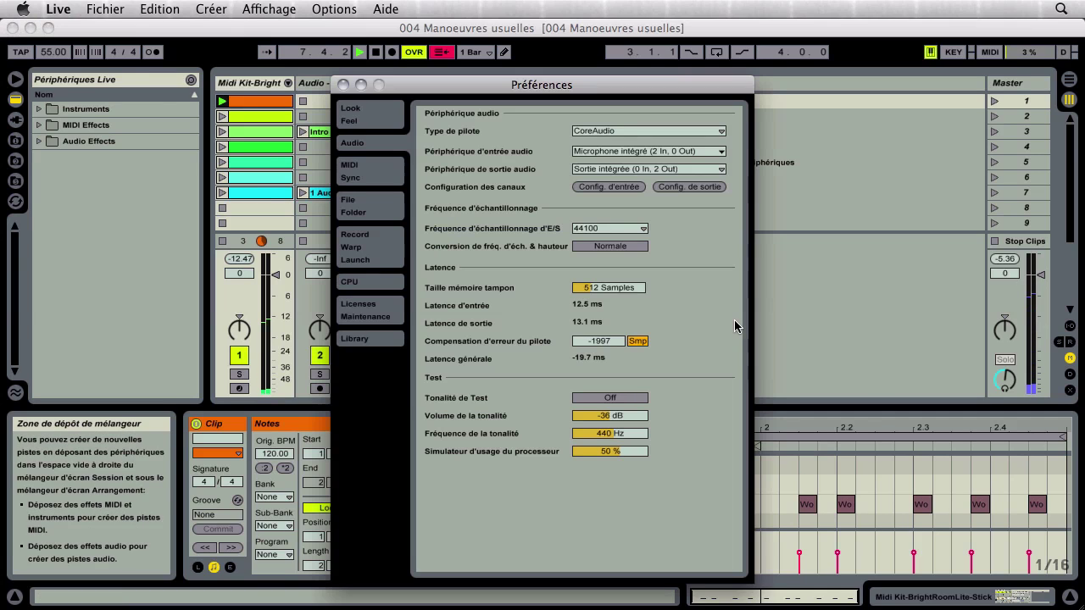
left_click(664, 188)
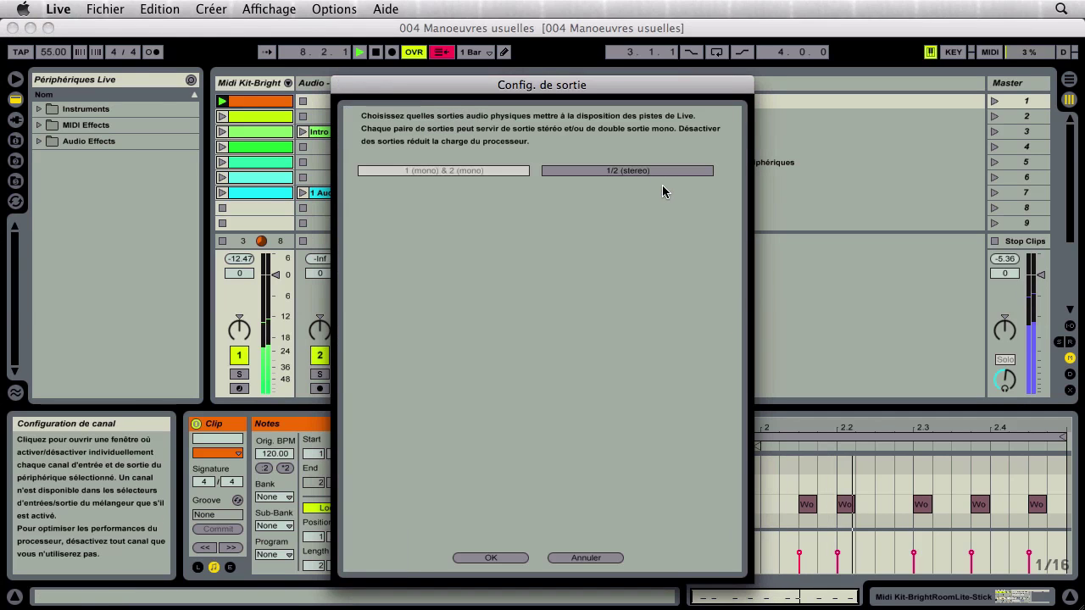
left_click(596, 171)
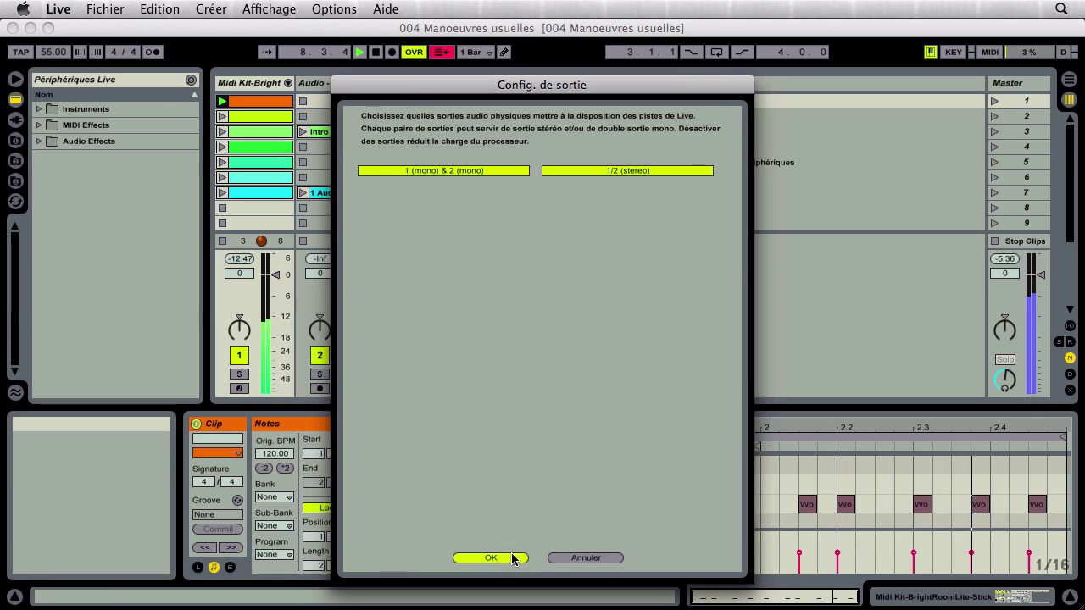
left_click(513, 557)
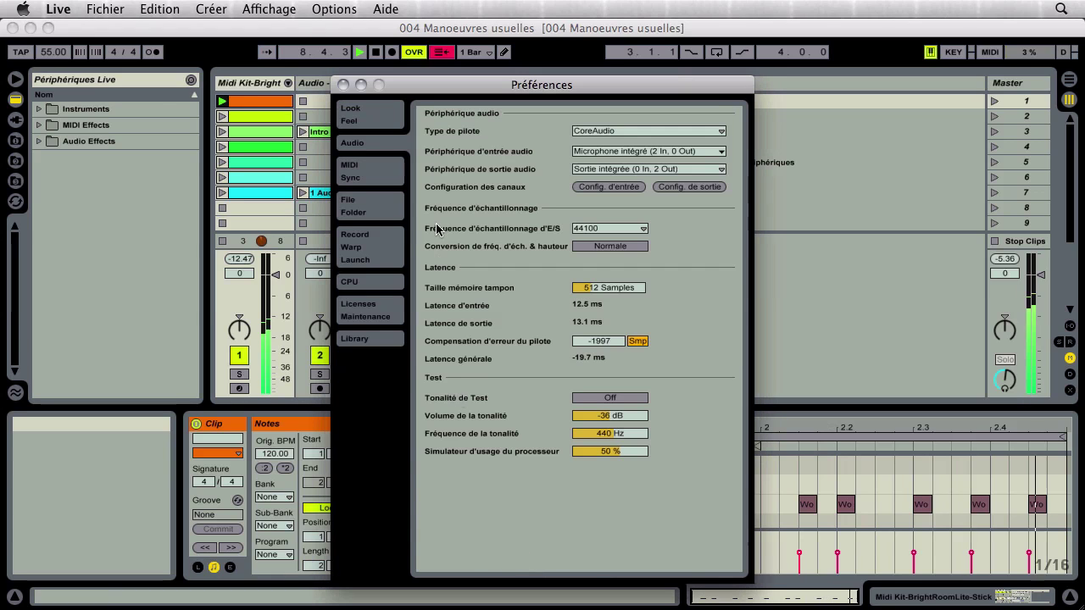
left_click(344, 84)
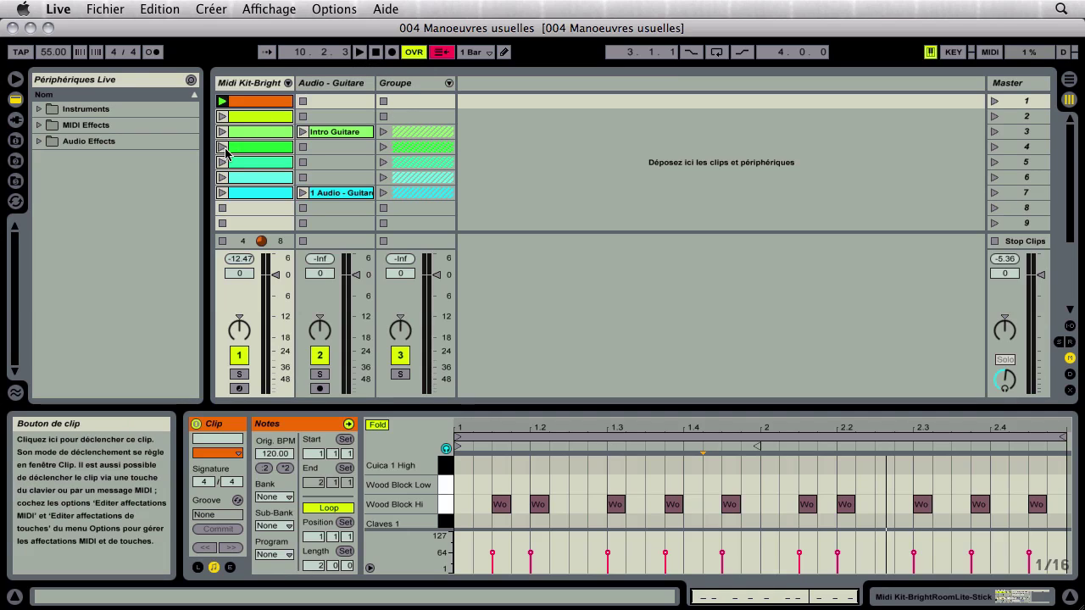
Stop playback and review the selected input and output devices in the Audio preferences.
left_click(375, 53)
key("super+comma")
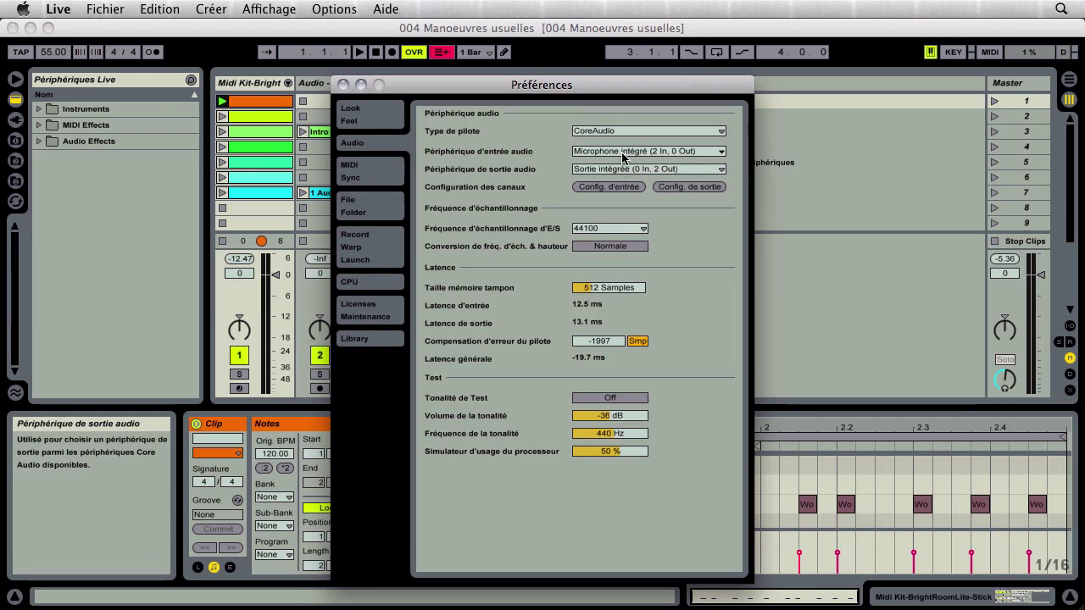
left_click(343, 87)
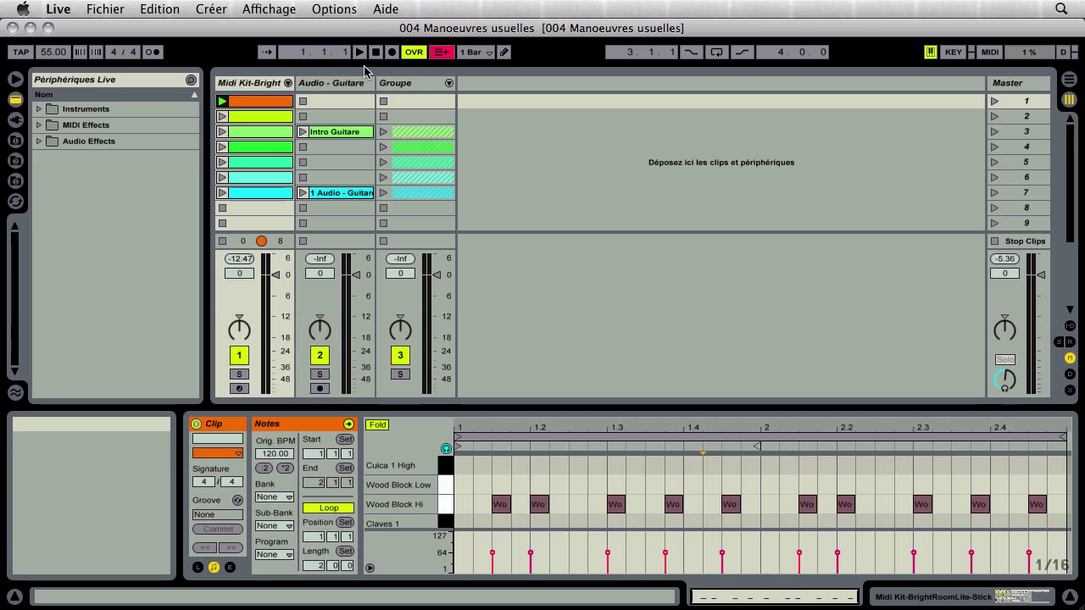
Reopen the Audio preferences, review the driver types while keeping CoreAudio, and close the preferences.
key("super+comma")
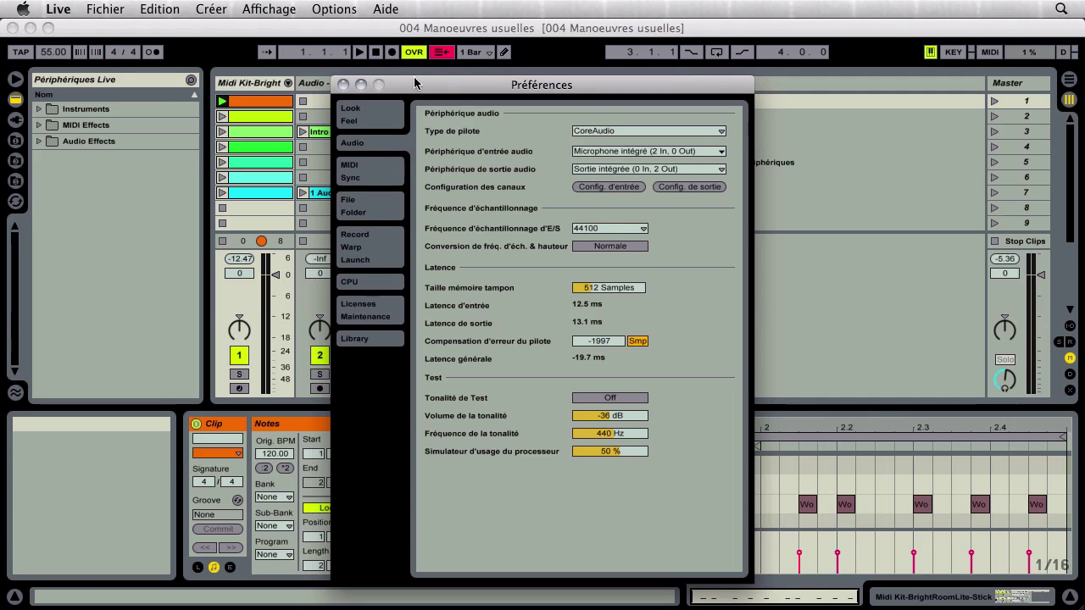
left_click(602, 132)
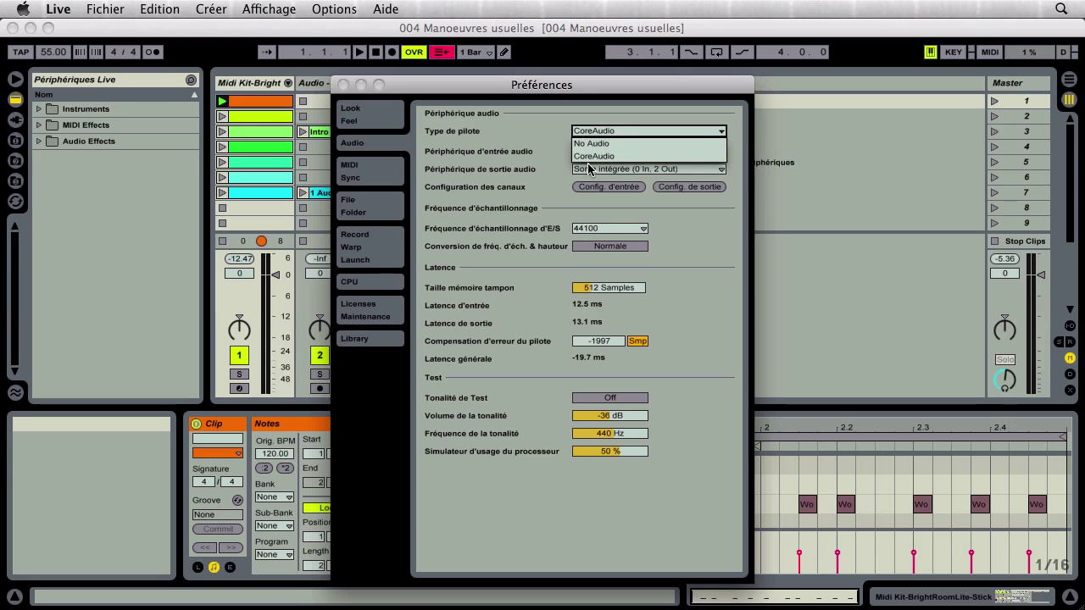
left_click(592, 156)
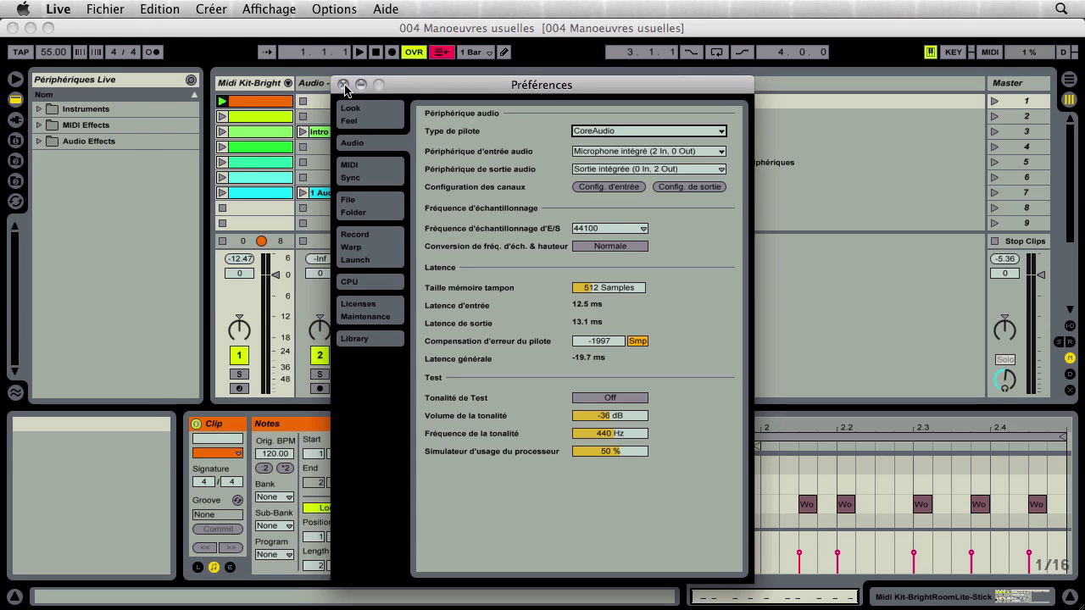
left_click(343, 85)
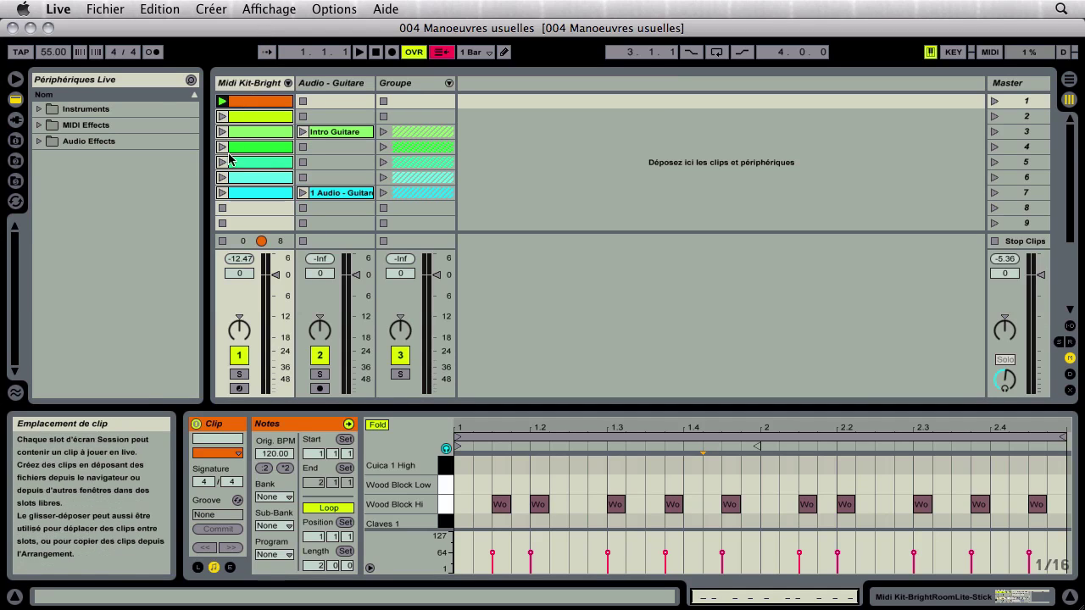
Insert a new audio track directly after the Midi Kit track and select it.
left_click(207, 8)
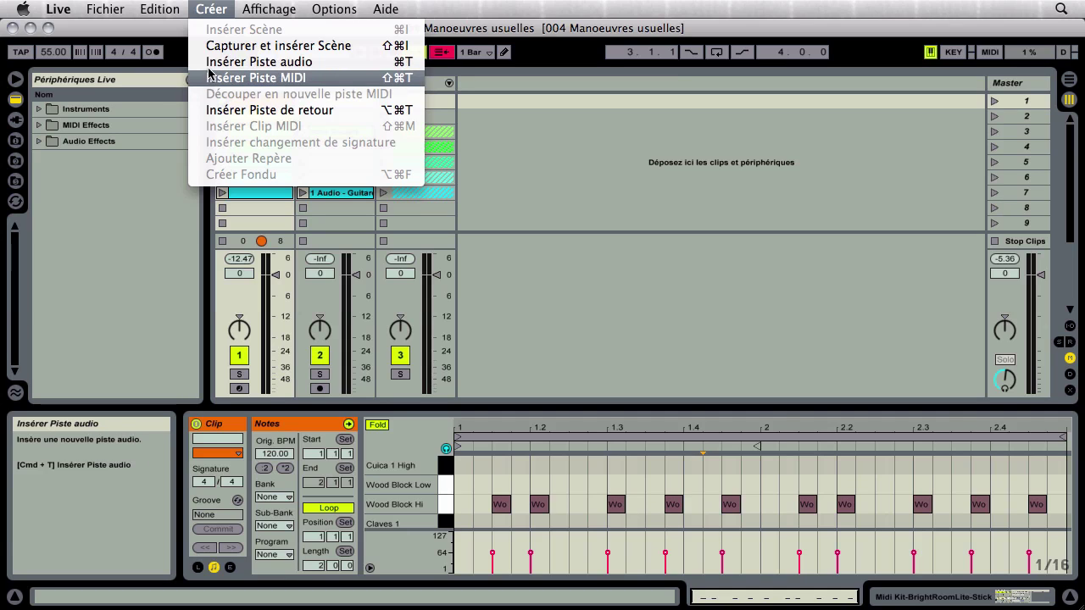
left_click(211, 8)
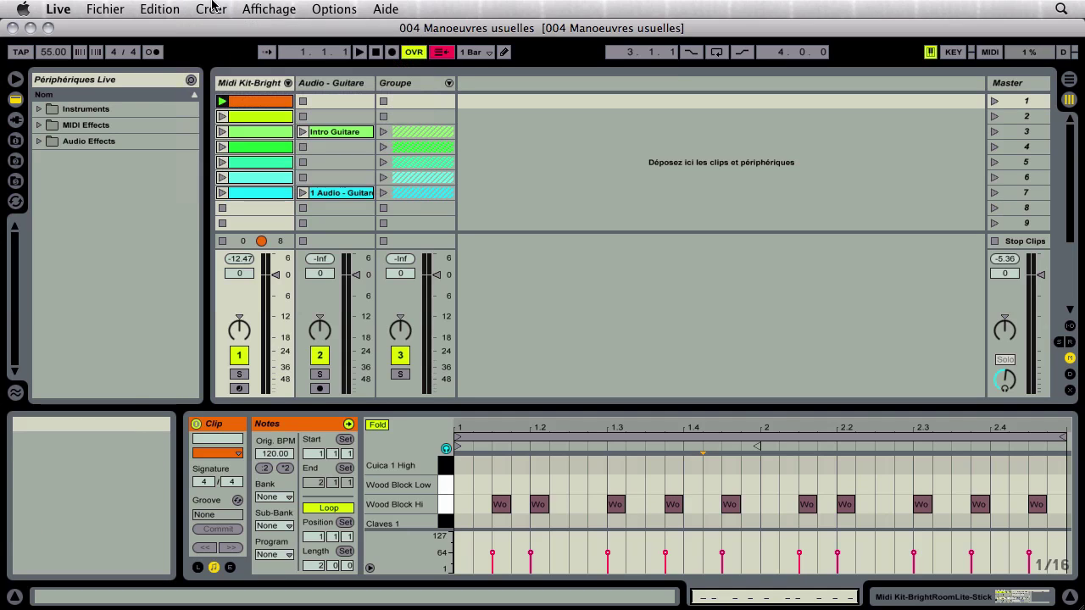
left_click(203, 10)
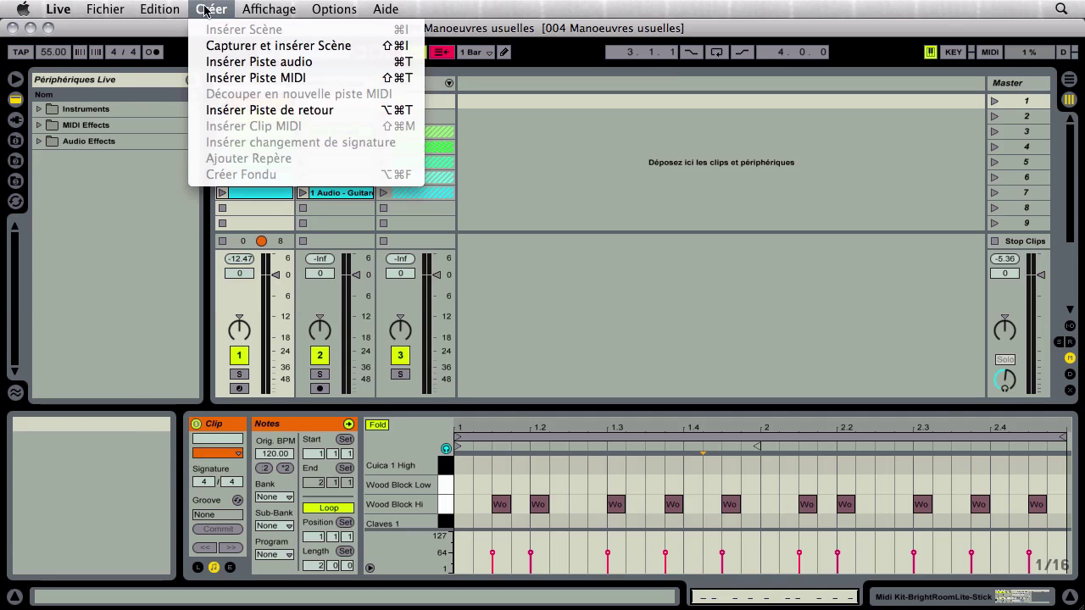
left_click(207, 63)
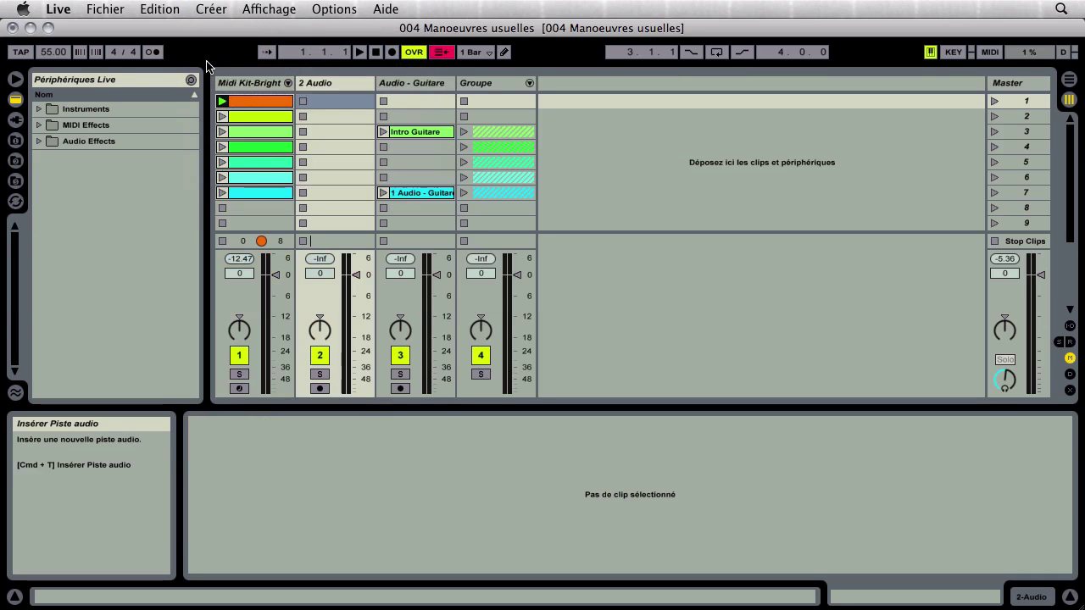
left_click(312, 85)
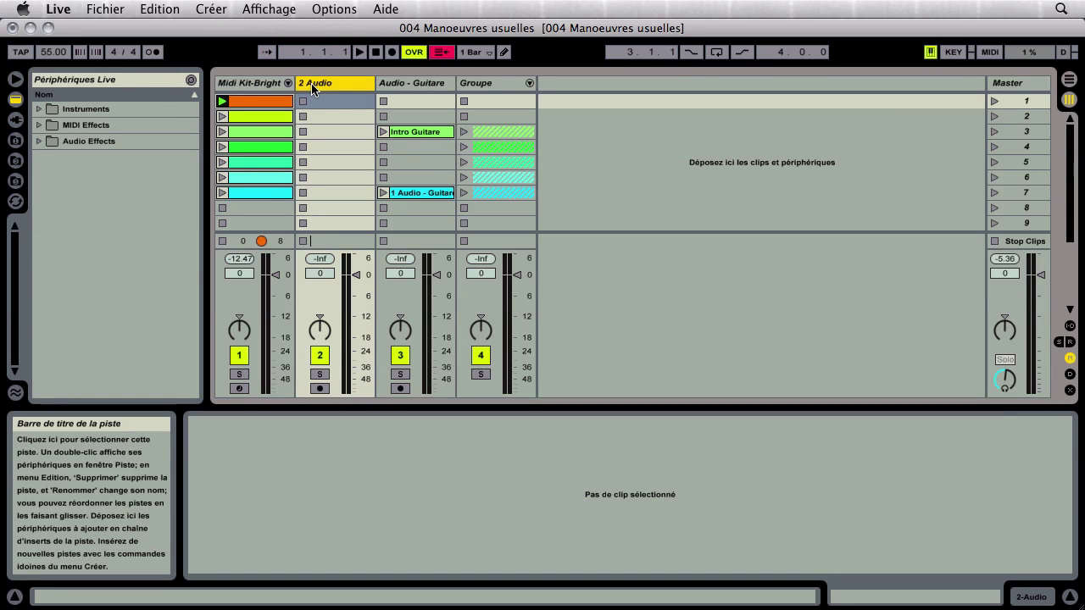
Delete the 2 Audio track beside the Midi Kit track and select the Audio - Guitare track.
key("Delete")
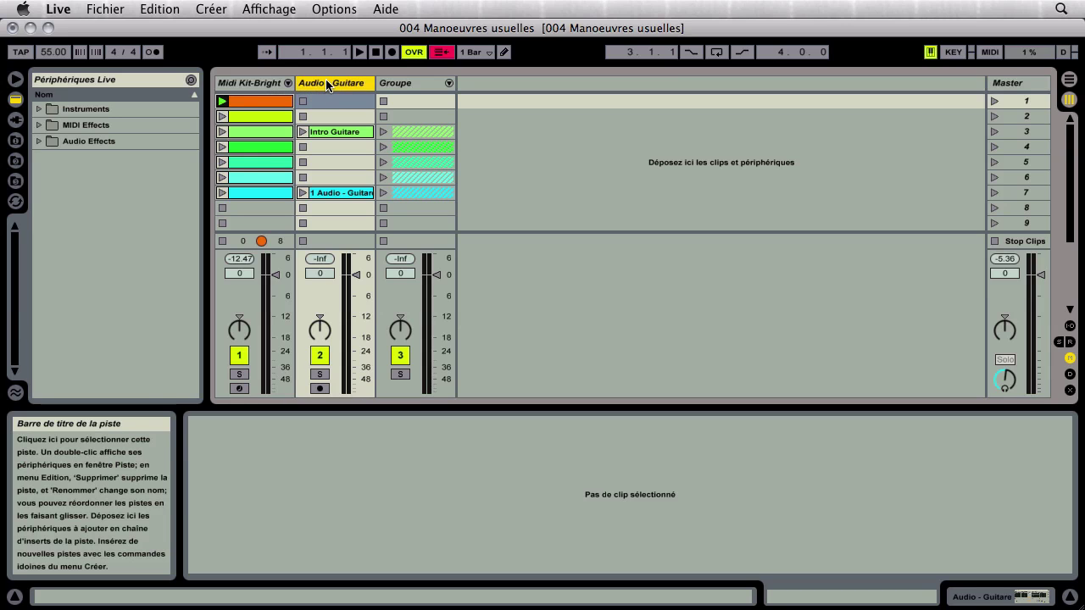
left_click(412, 83)
left_click(349, 85)
left_click(206, 11)
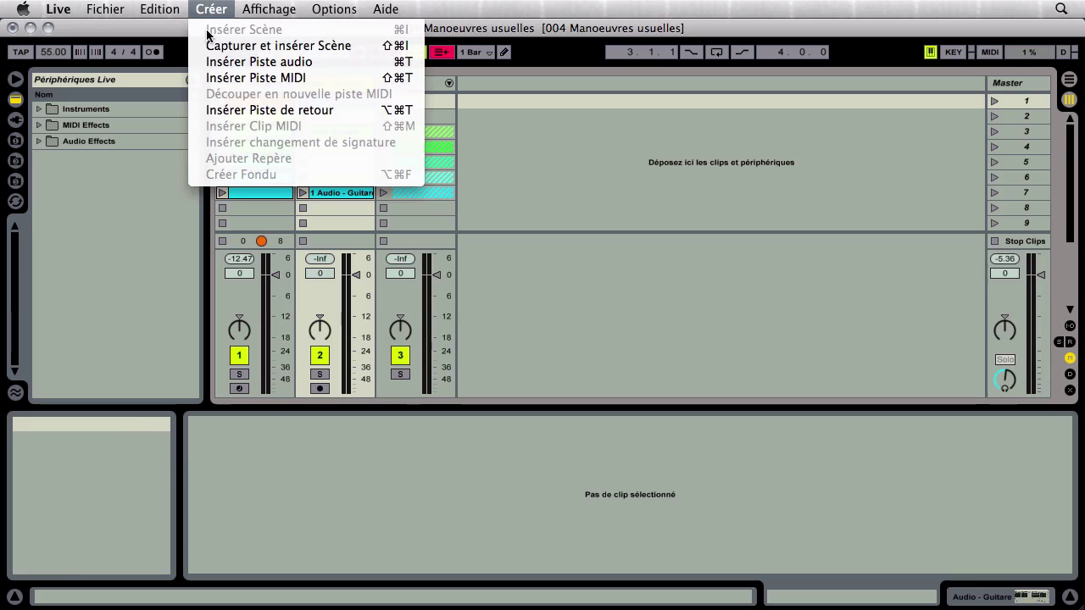
left_click(206, 10)
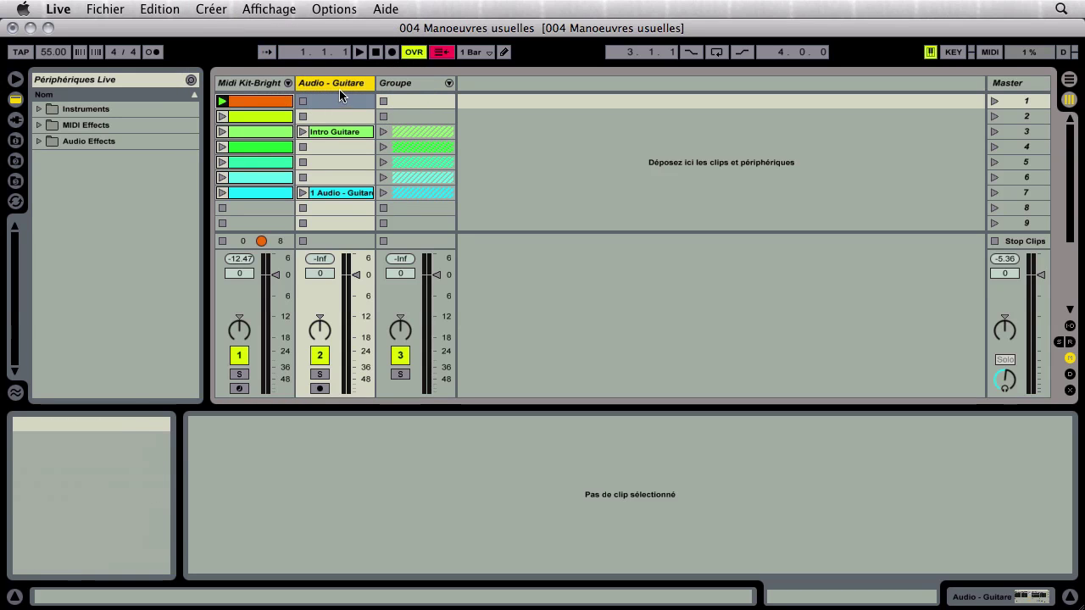
Insert a new audio track directly after the Audio - Guitare track, and delete that new track.
left_click(220, 9)
left_click(234, 62)
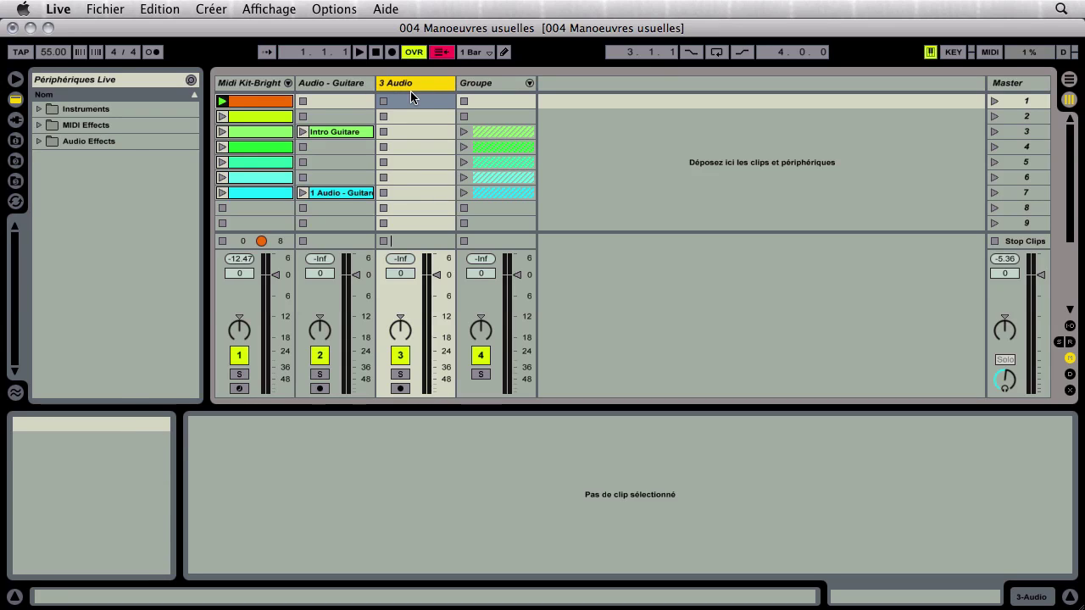
key("Delete")
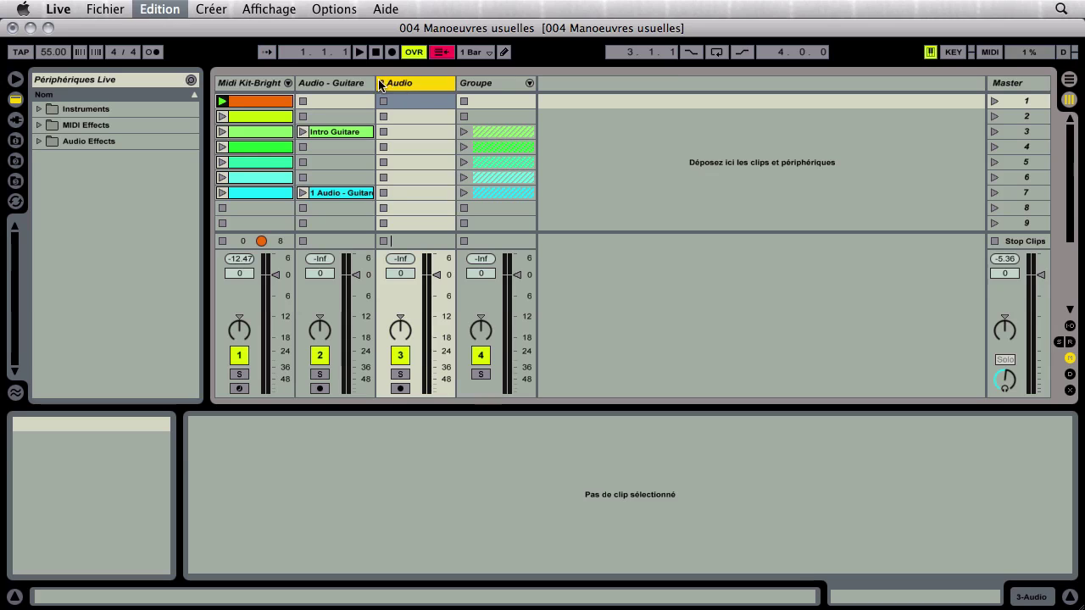
Insert a new MIDI track after the Groupe track, and delete that new track.
left_click(226, 7)
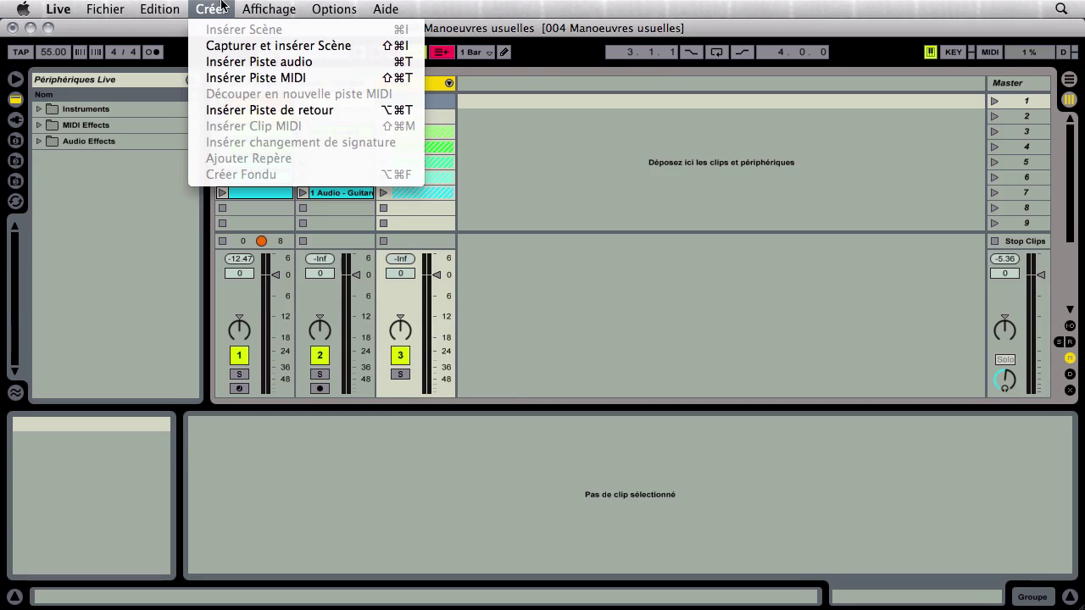
left_click(229, 78)
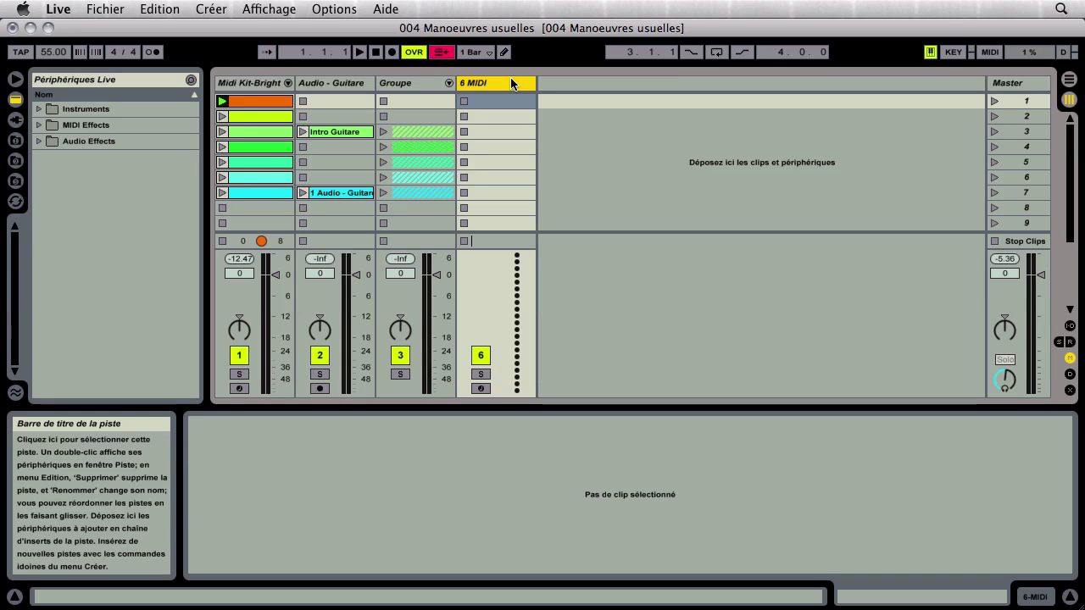
key("Delete")
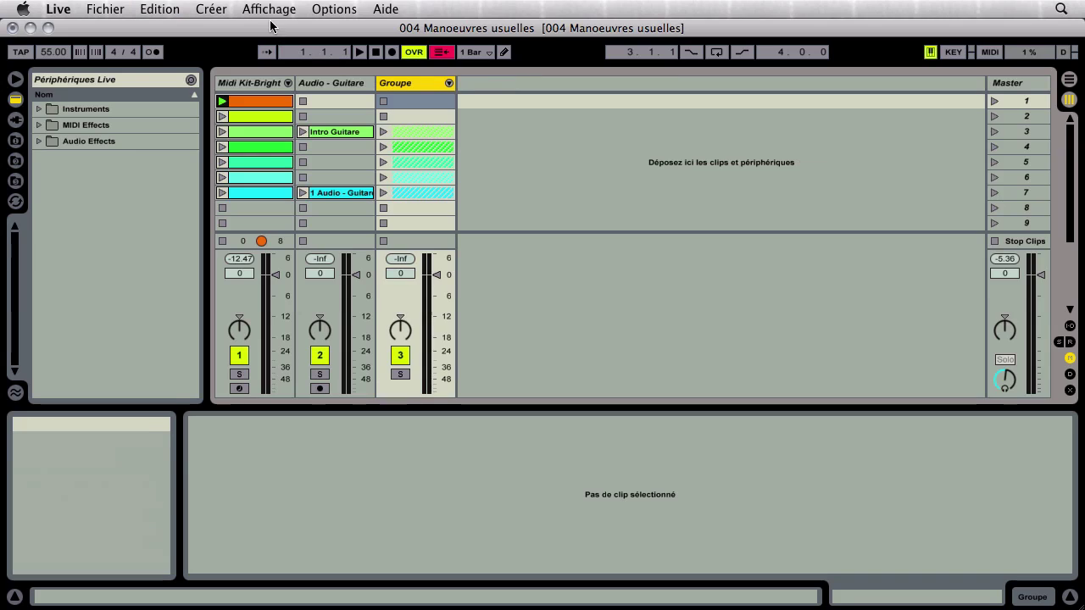
left_click(212, 12)
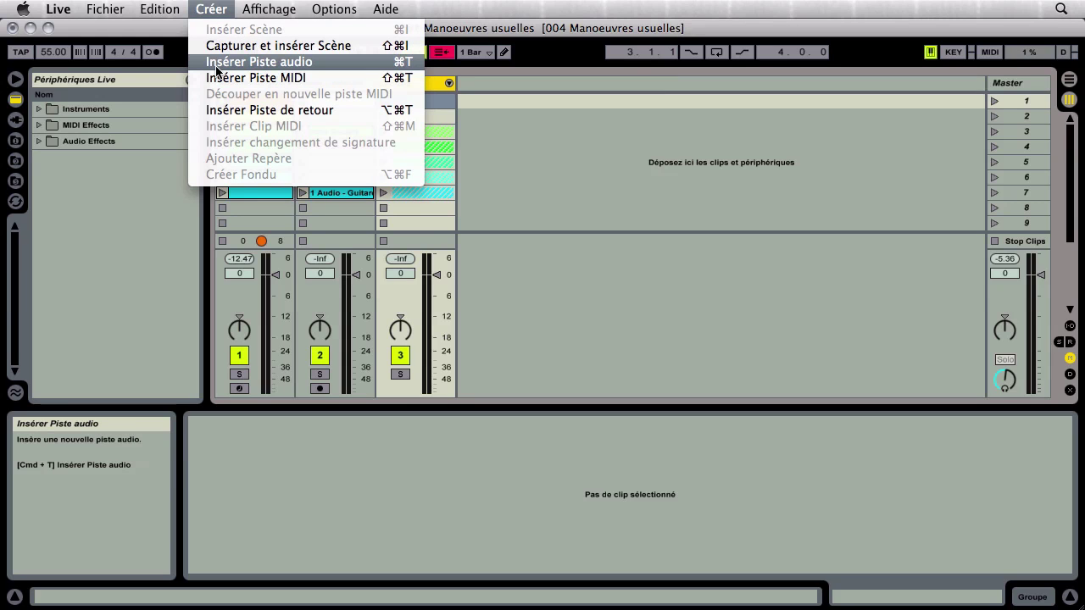
left_click(216, 4)
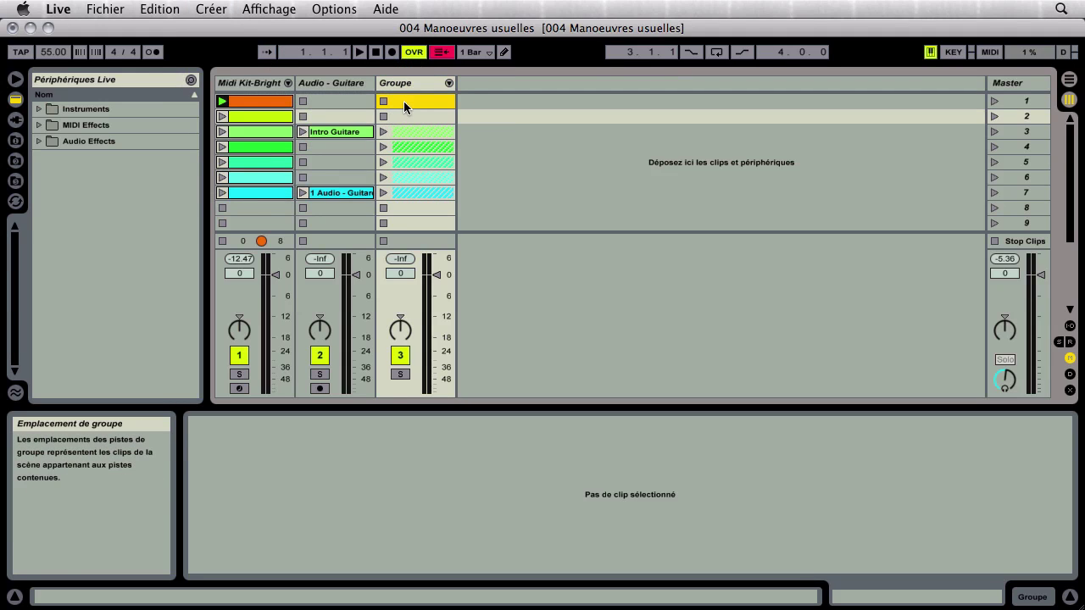
left_click_drag(403, 101, 344, 121)
left_click(338, 100)
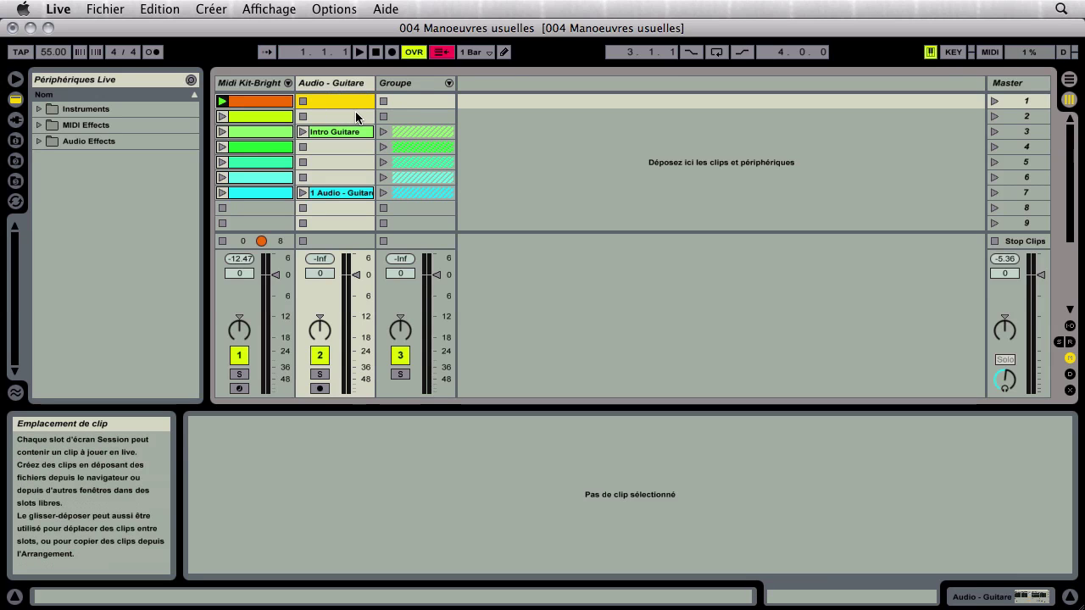
left_click_drag(356, 117, 418, 99)
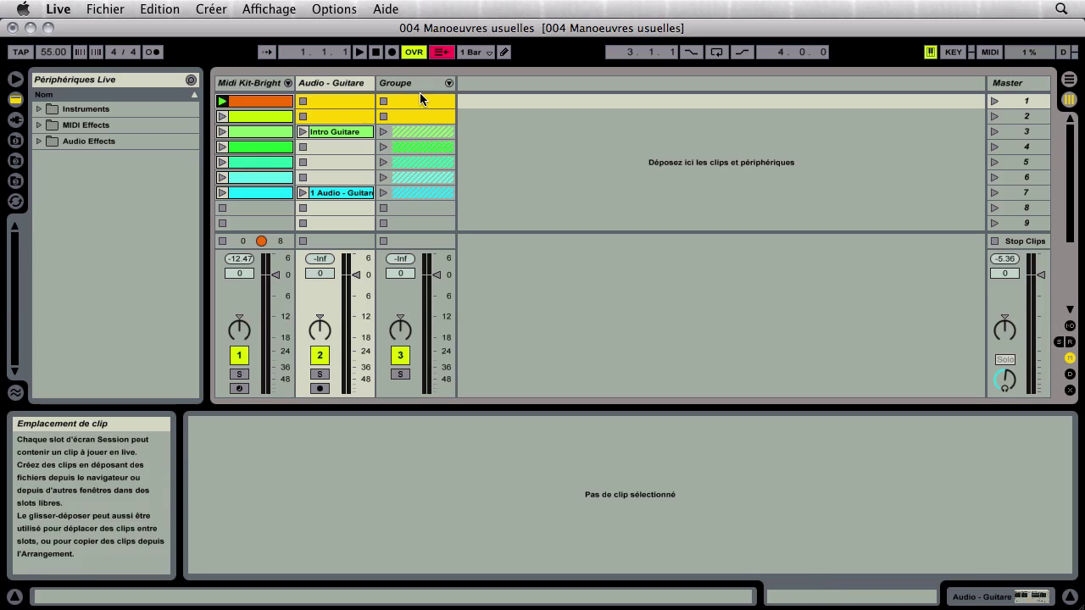
left_click(418, 101)
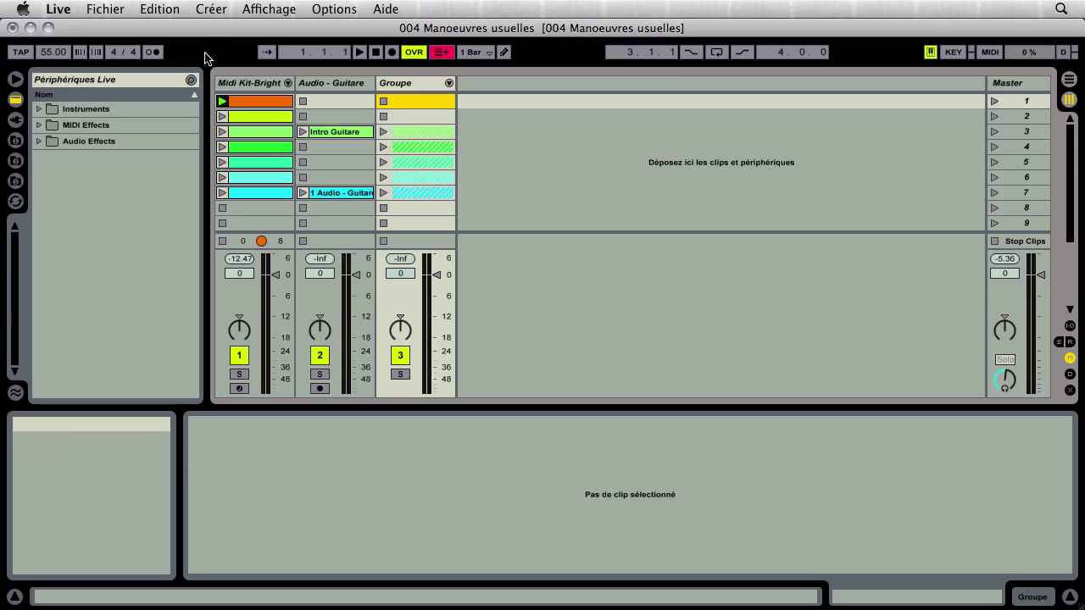
View the About Live information with the version and licence details, and close it.
left_click(56, 10)
left_click(60, 30)
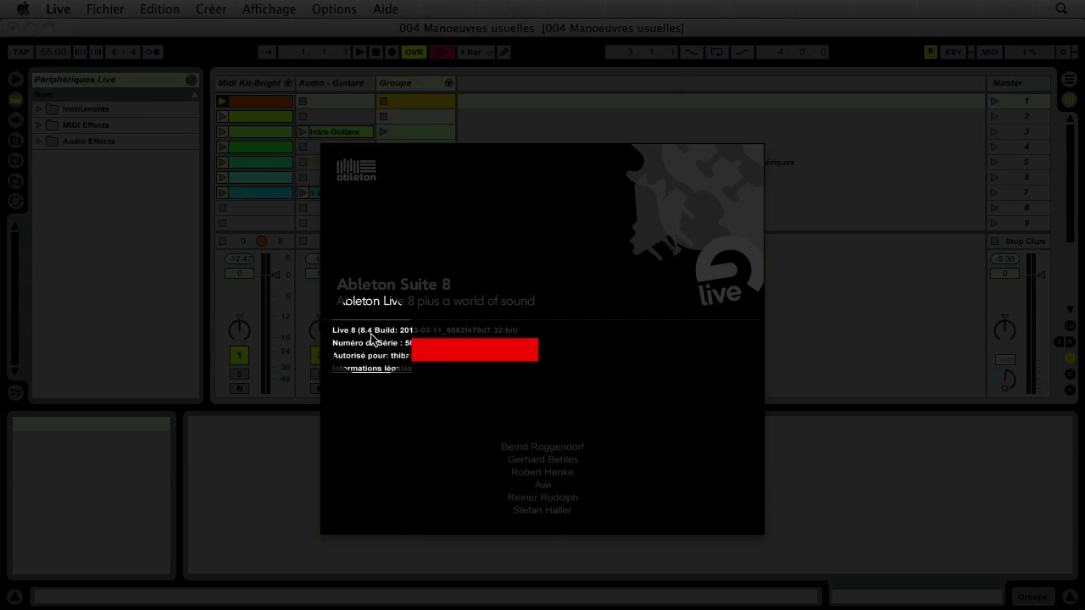
left_click(355, 181)
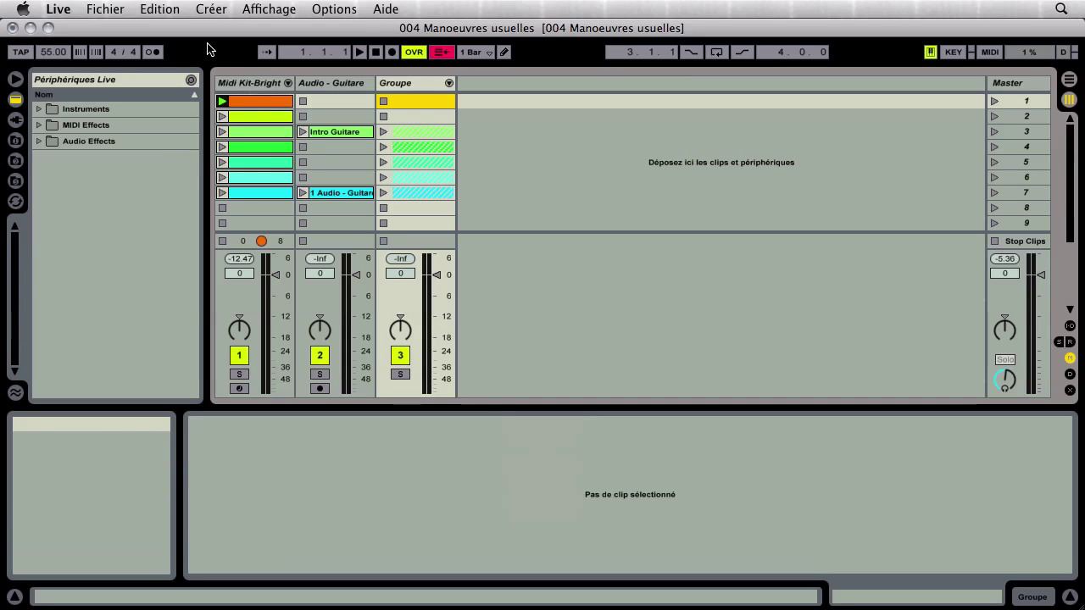
left_click(349, 129)
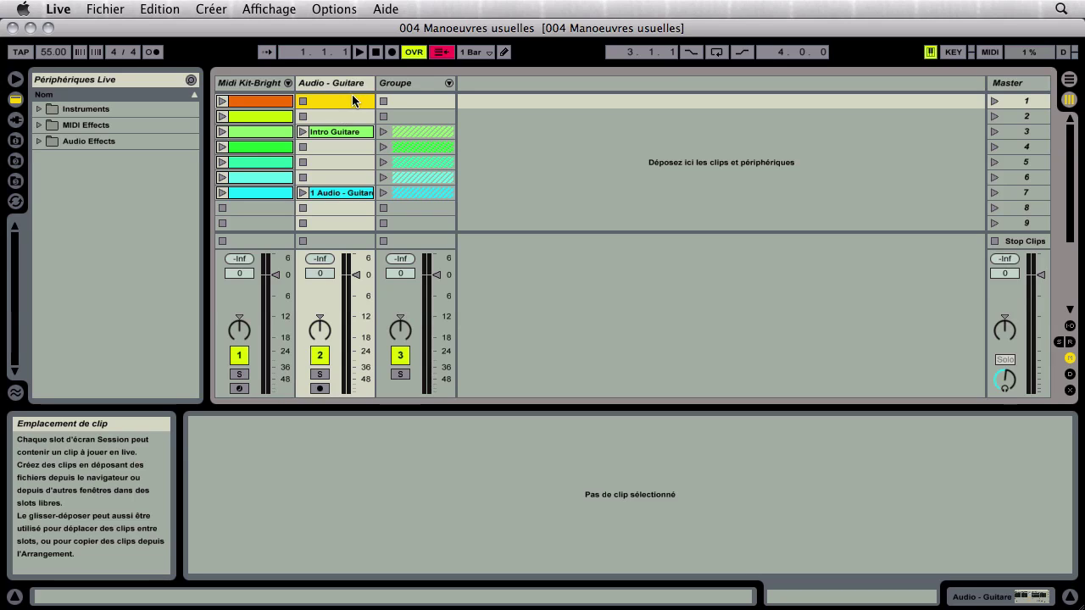
left_click(357, 114)
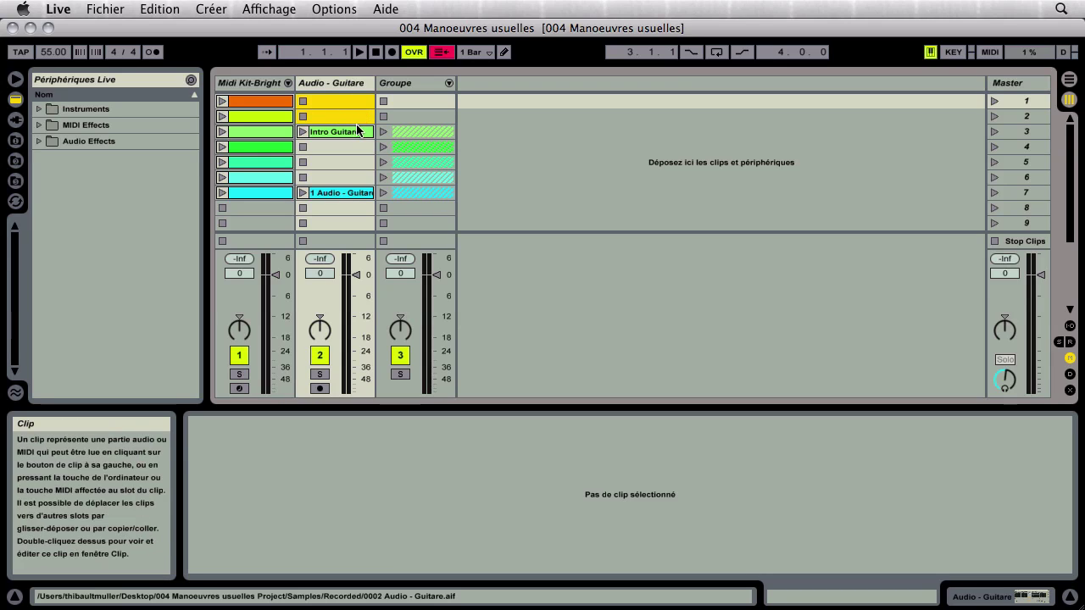
left_click(401, 115)
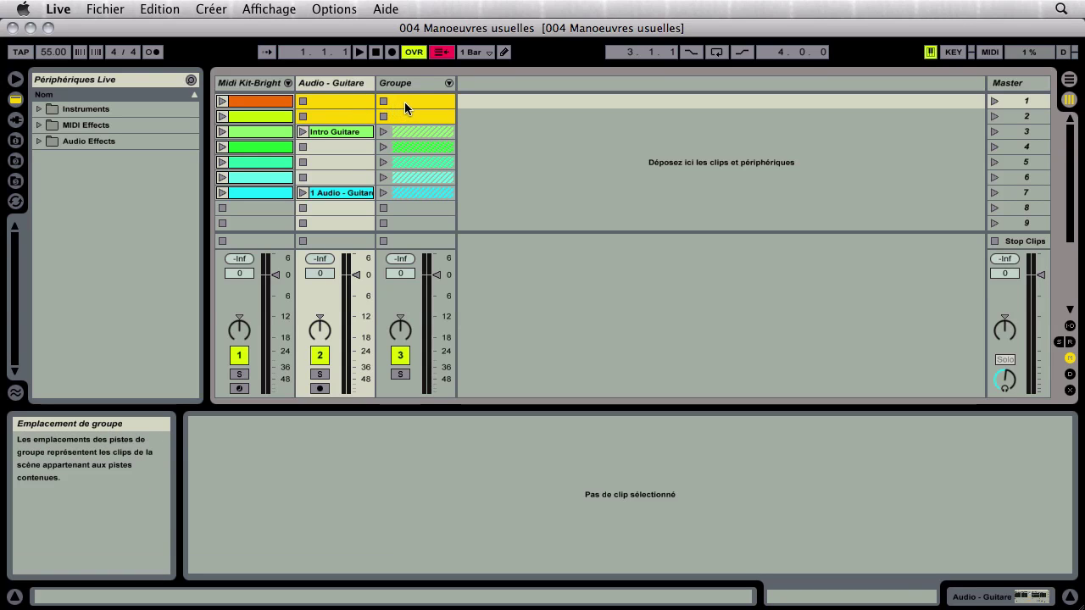
left_click(341, 100)
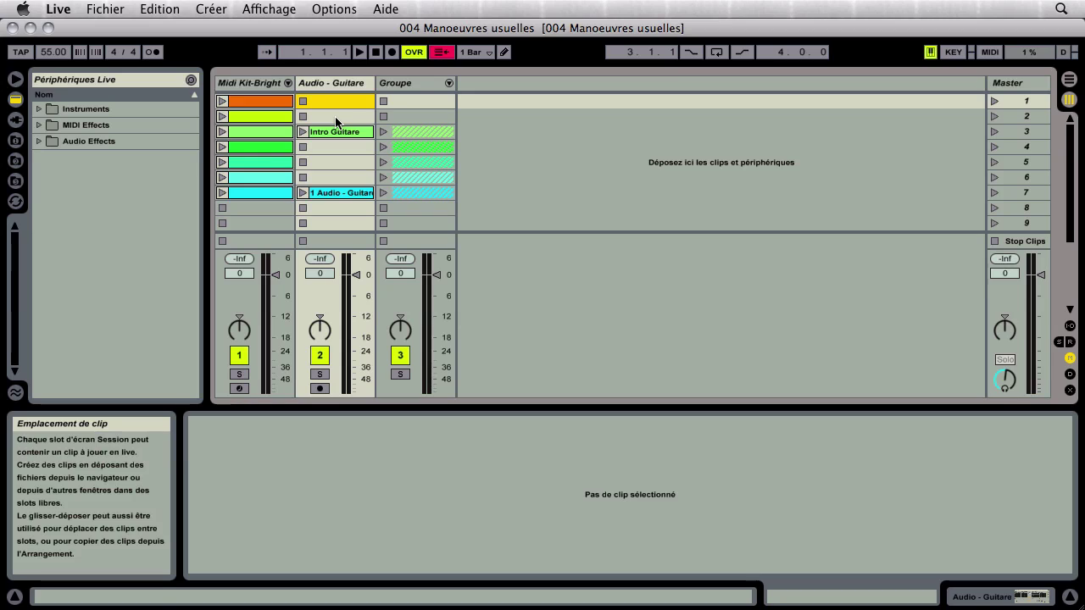
Create a new Live set and select its 1 Audio track.
key("super+n")
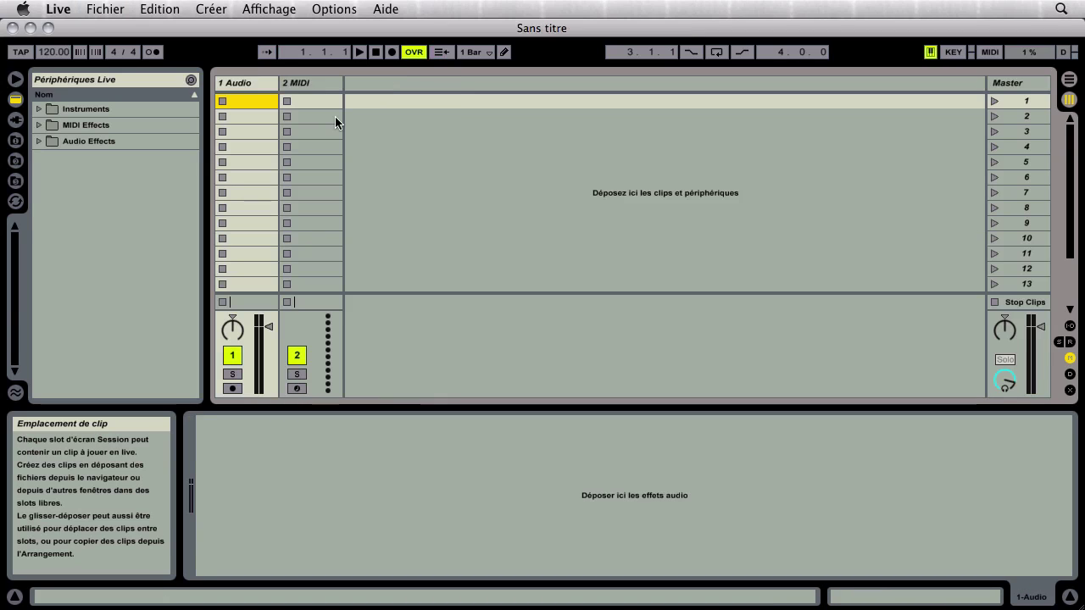
left_click(256, 88)
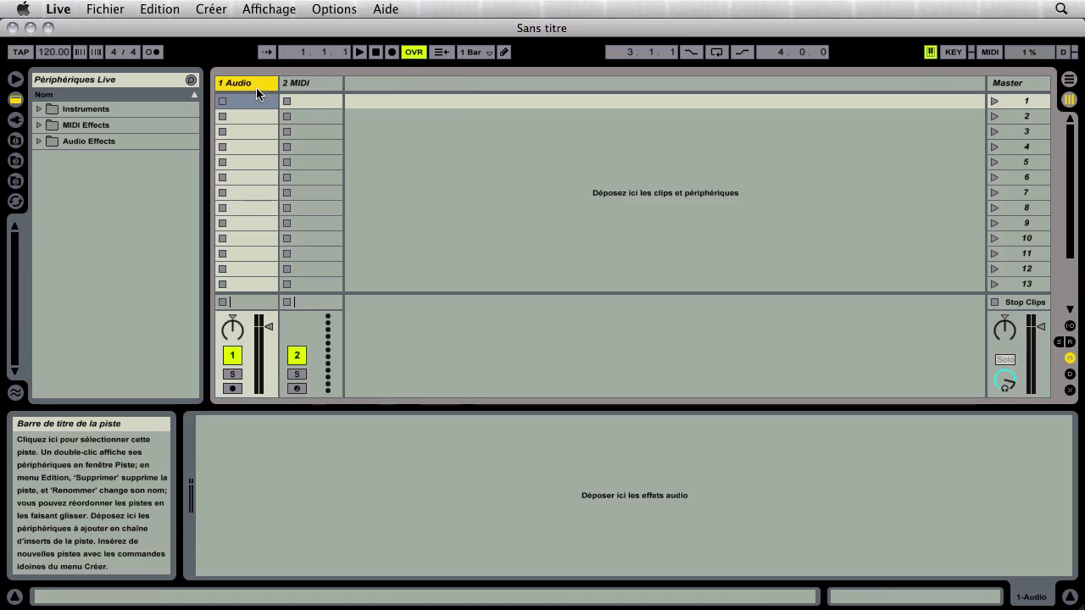
left_click(318, 81)
left_click(240, 83)
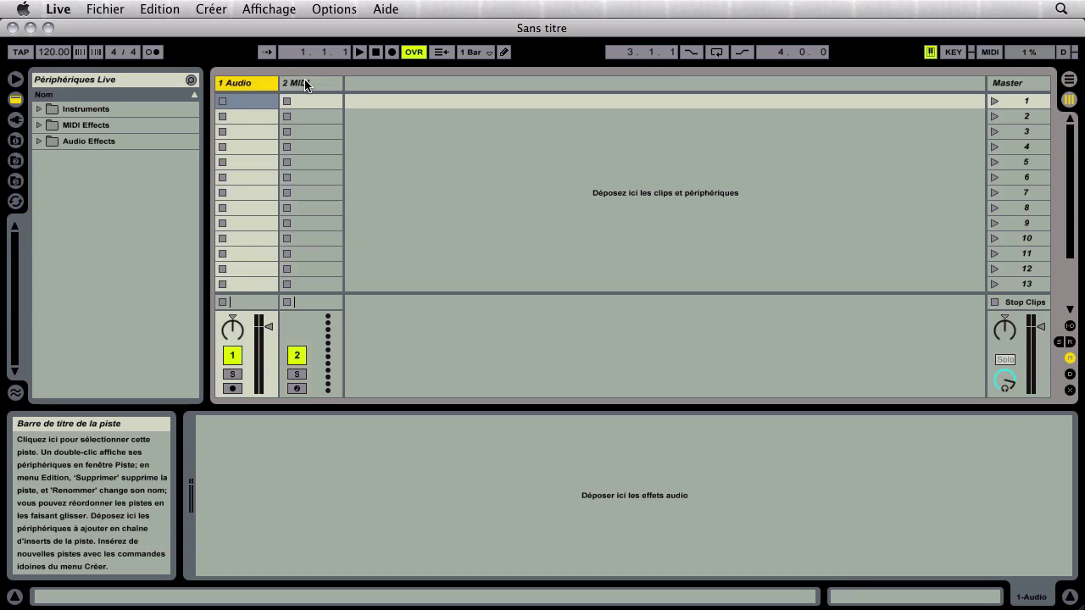
left_click(305, 80)
left_click(239, 83)
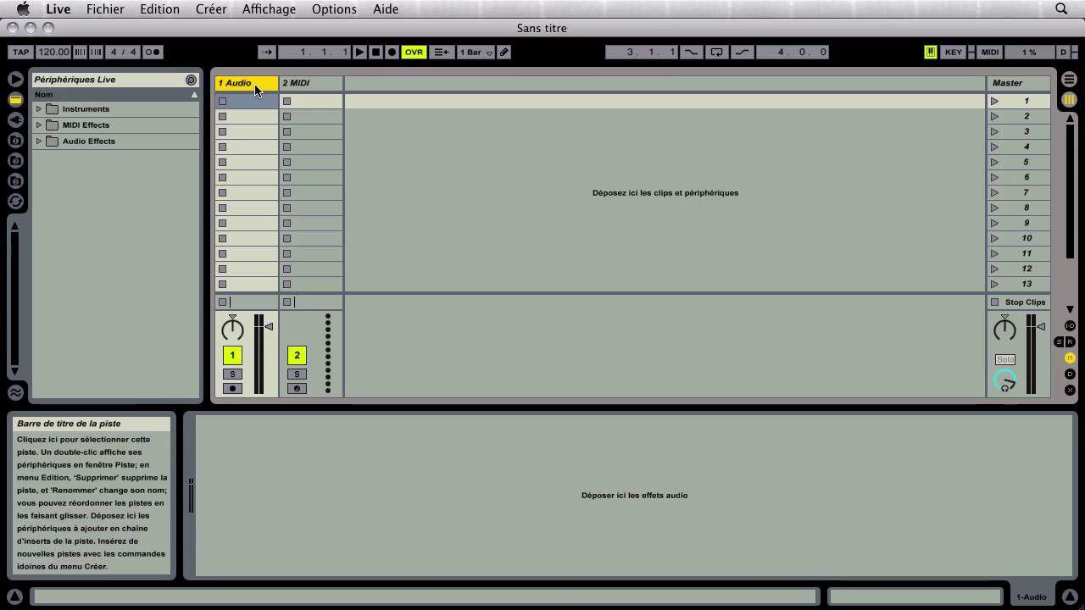
Insert a new audio track directly after 1 Audio and a MIDI track after that one, and reselect 1 Audio.
left_click(229, 10)
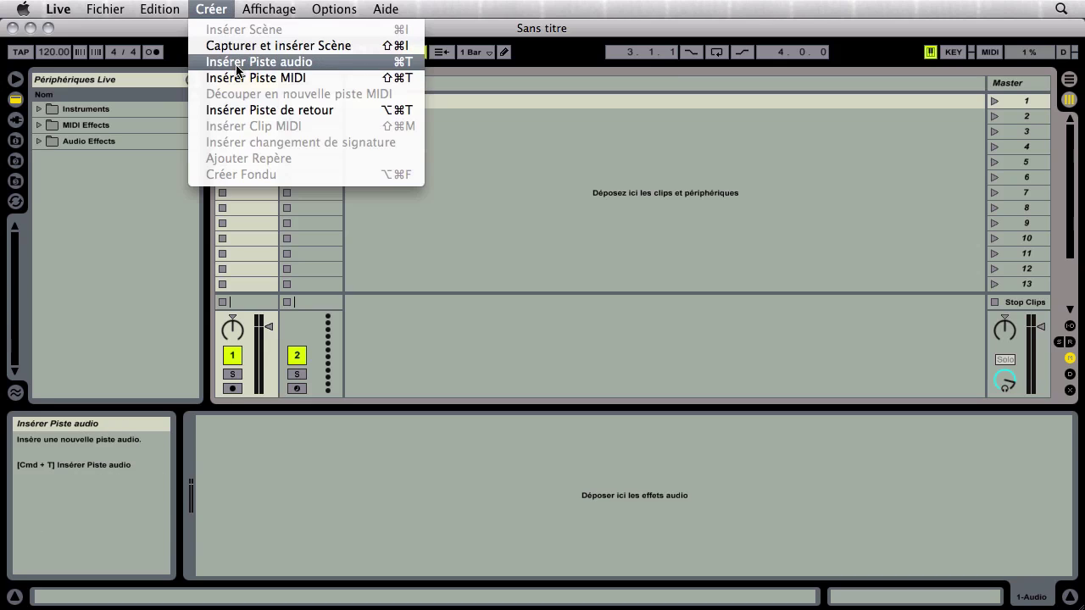
left_click(443, 224)
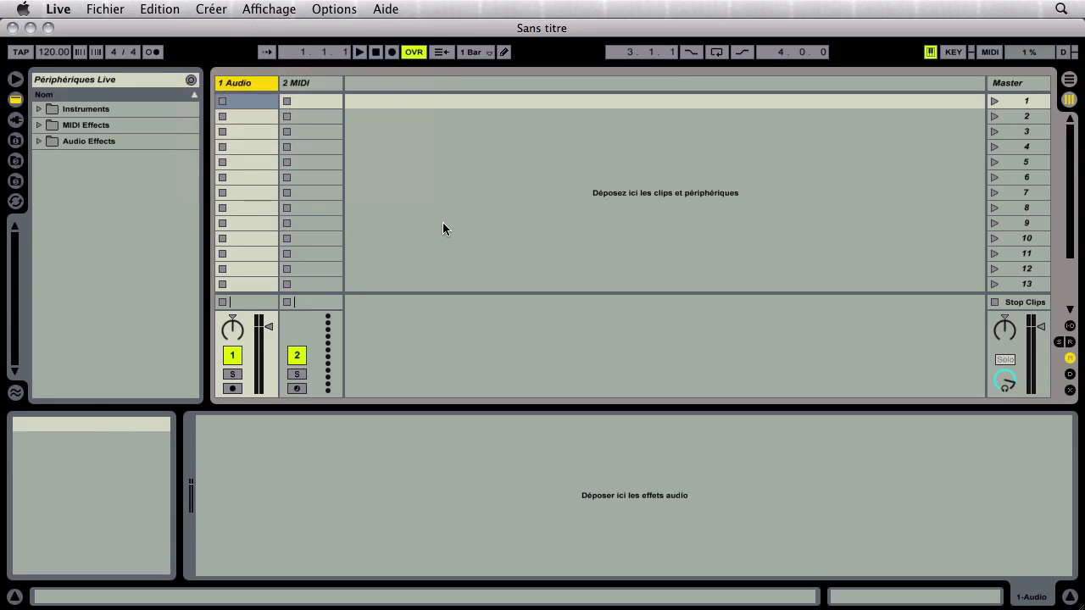
key("super+t")
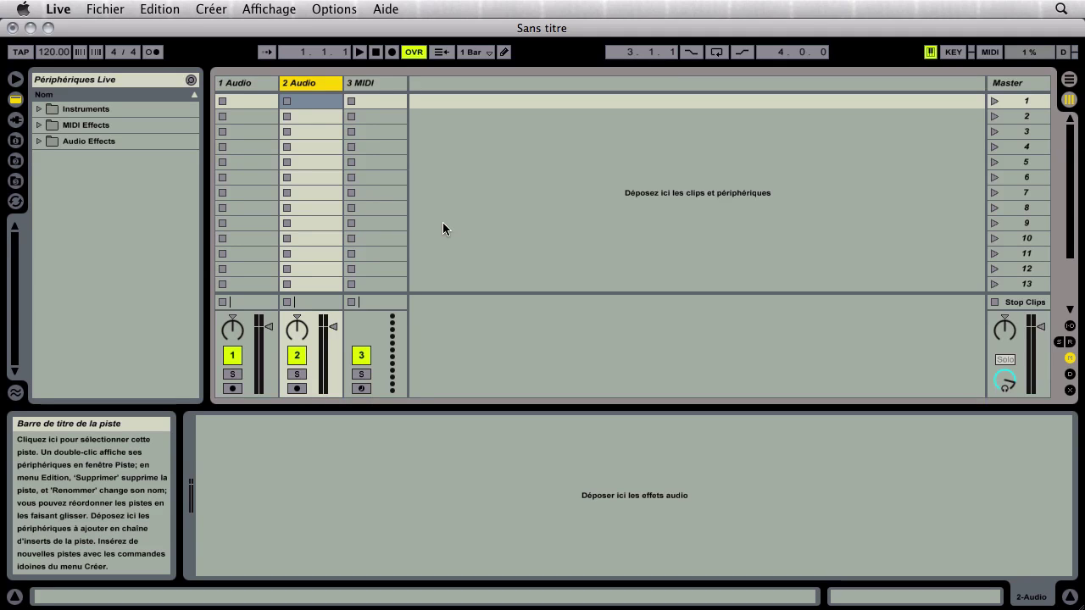
key("shift+super+t")
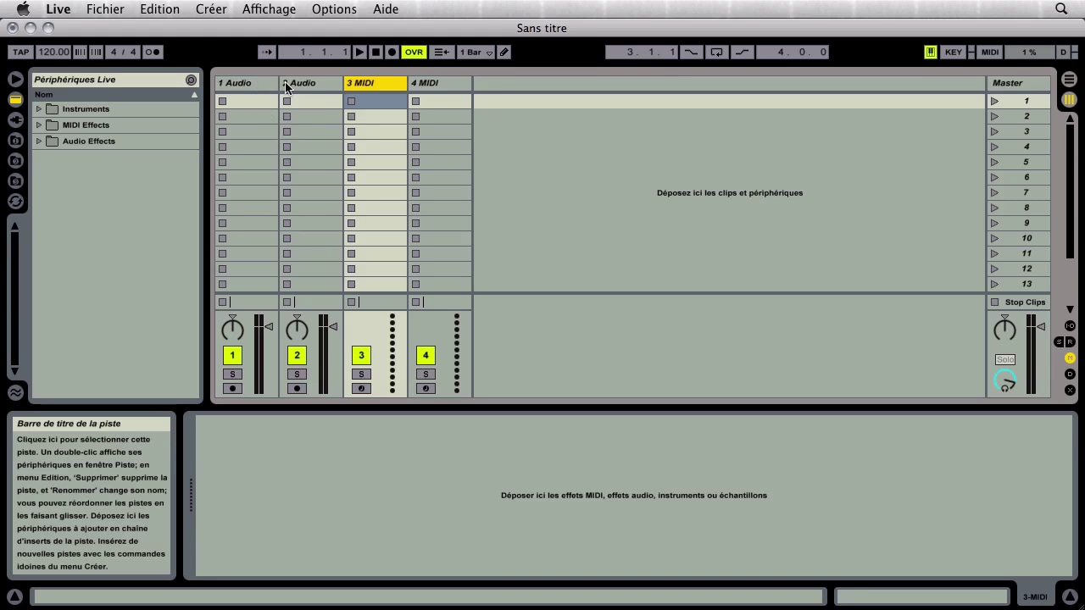
left_click(310, 84)
left_click(363, 82)
left_click(440, 82)
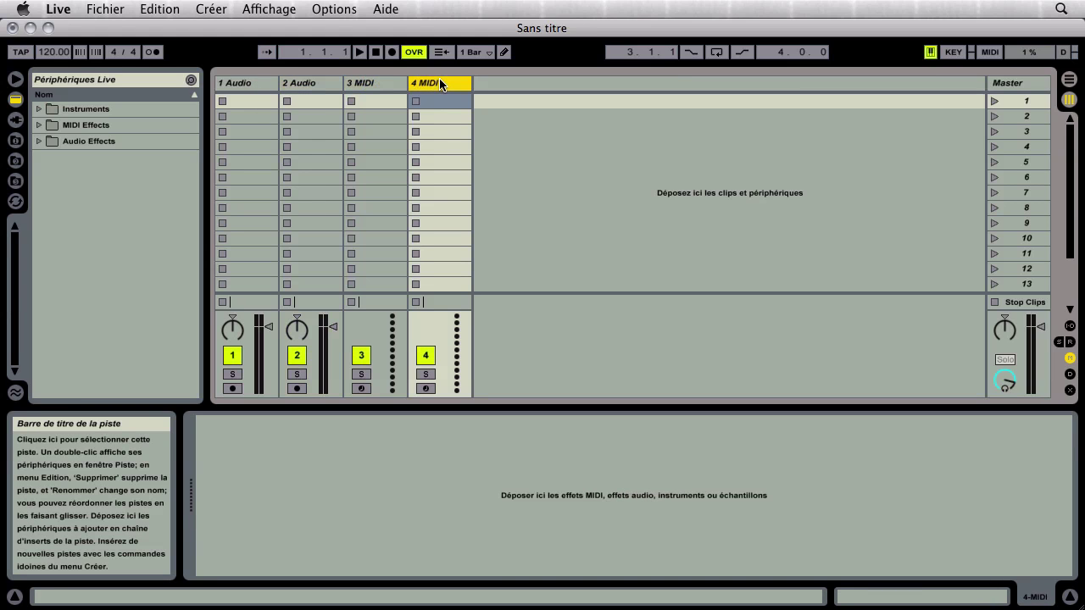
left_click(263, 84)
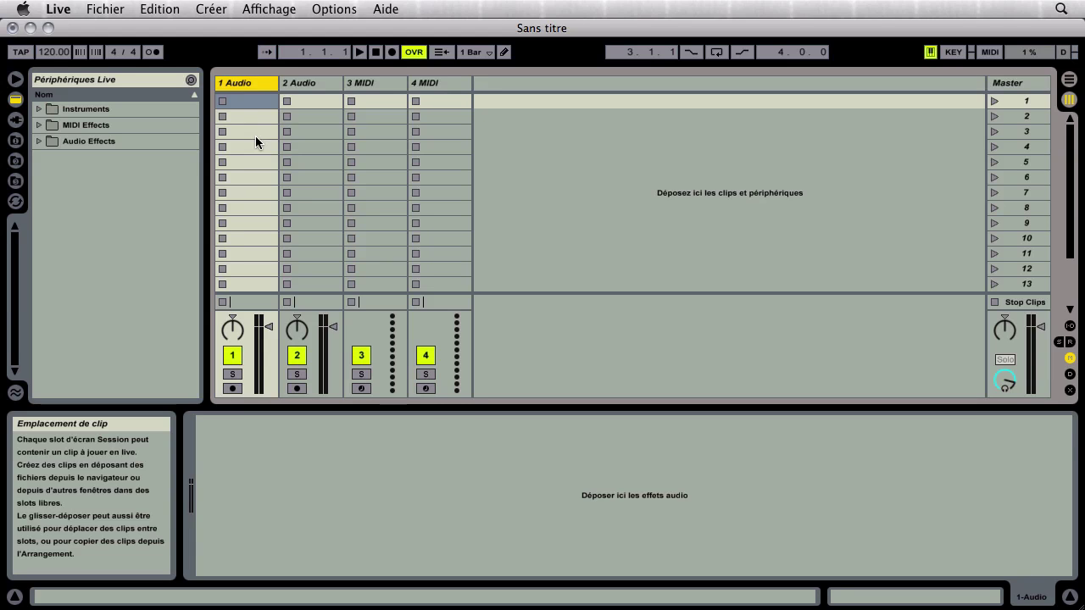
Switch to the Finder, examine the contents of the 004 Manoeuvres usuelles Project folder, and select the Audio - Guitare folder.
key("super+Tab")
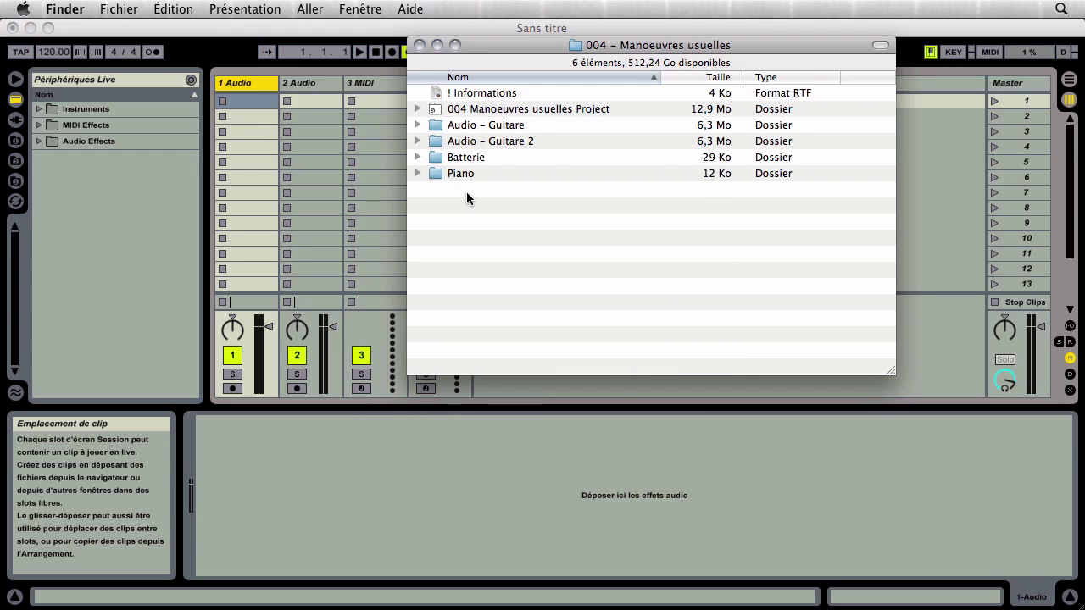
left_click(479, 97)
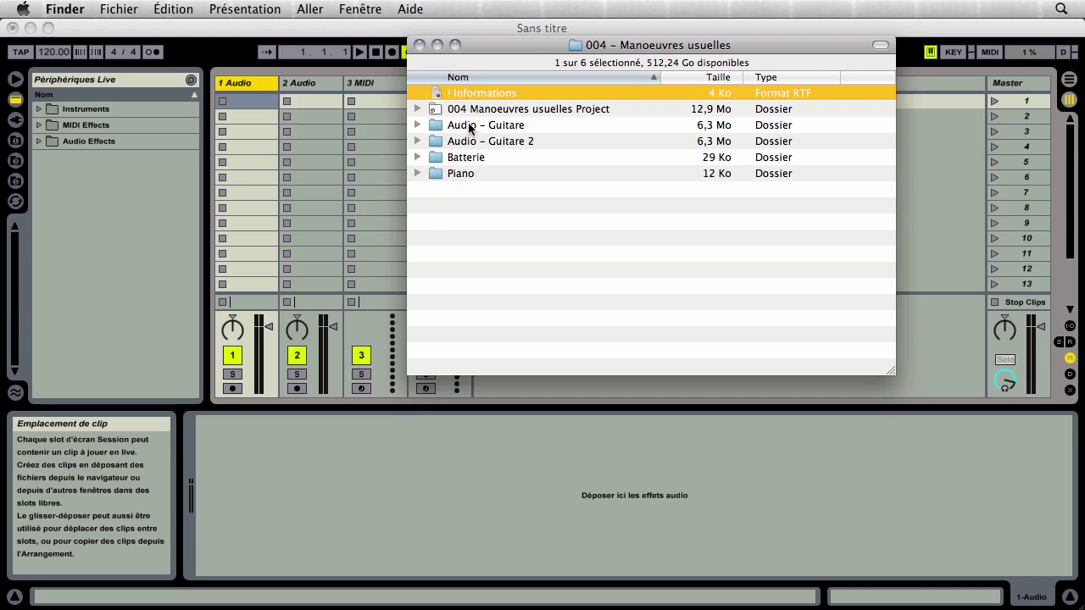
left_click(471, 110)
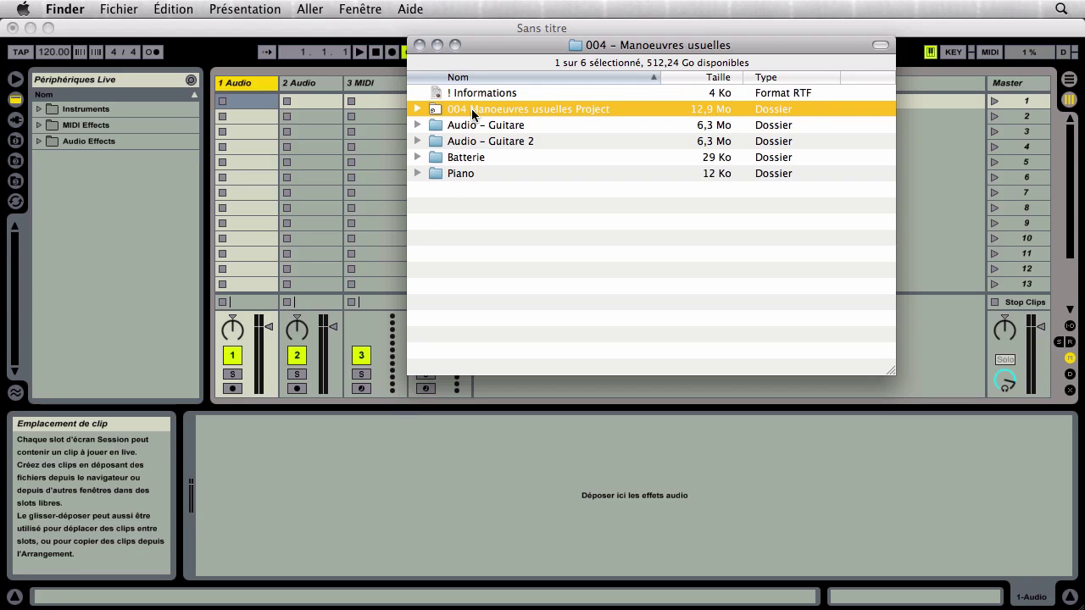
double_click(471, 109)
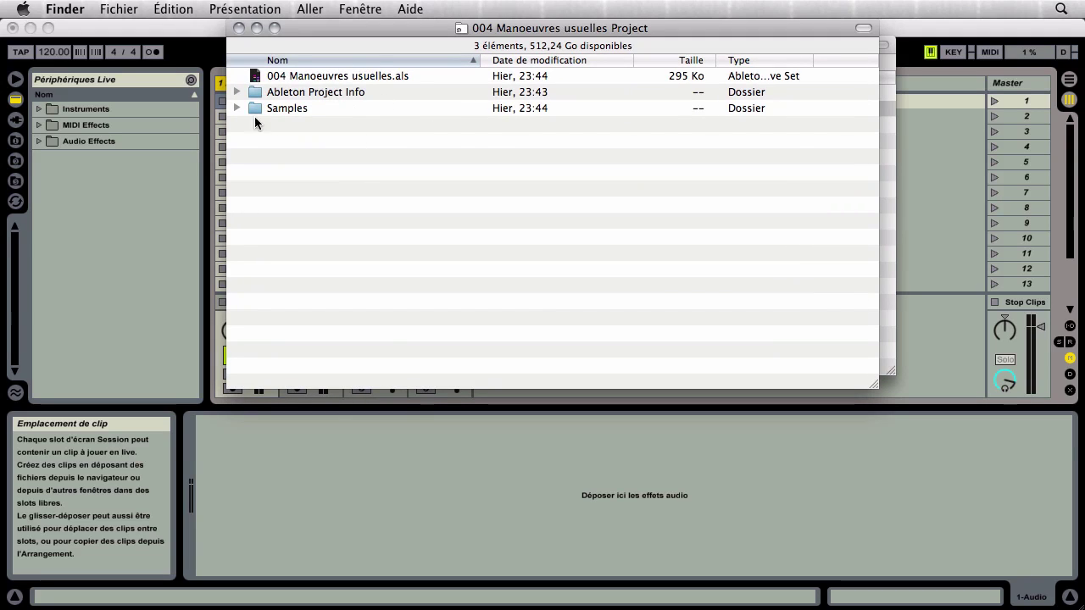
left_click(238, 28)
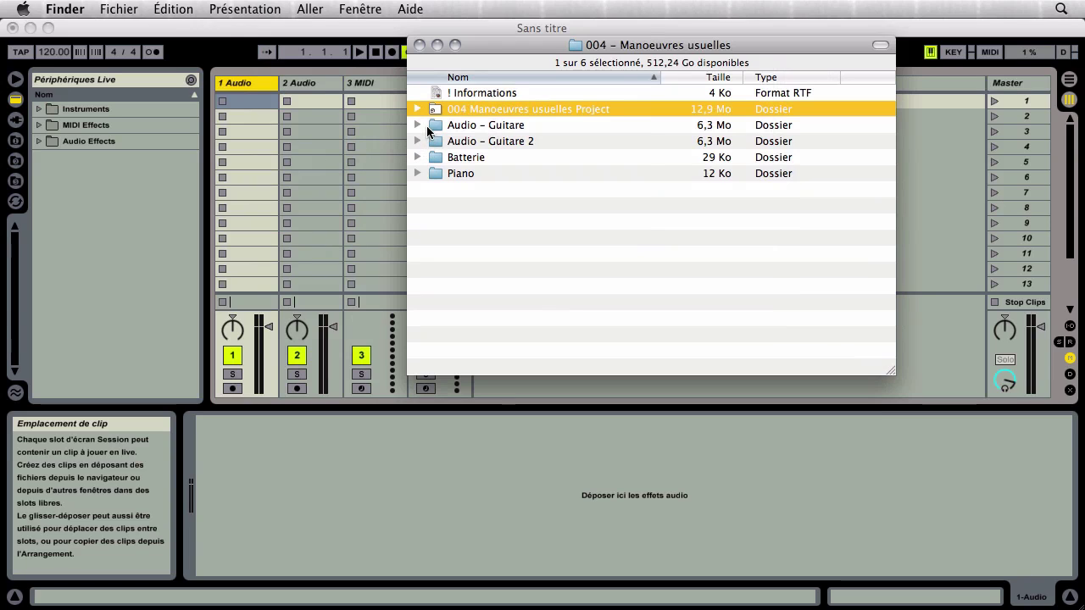
left_click(463, 128)
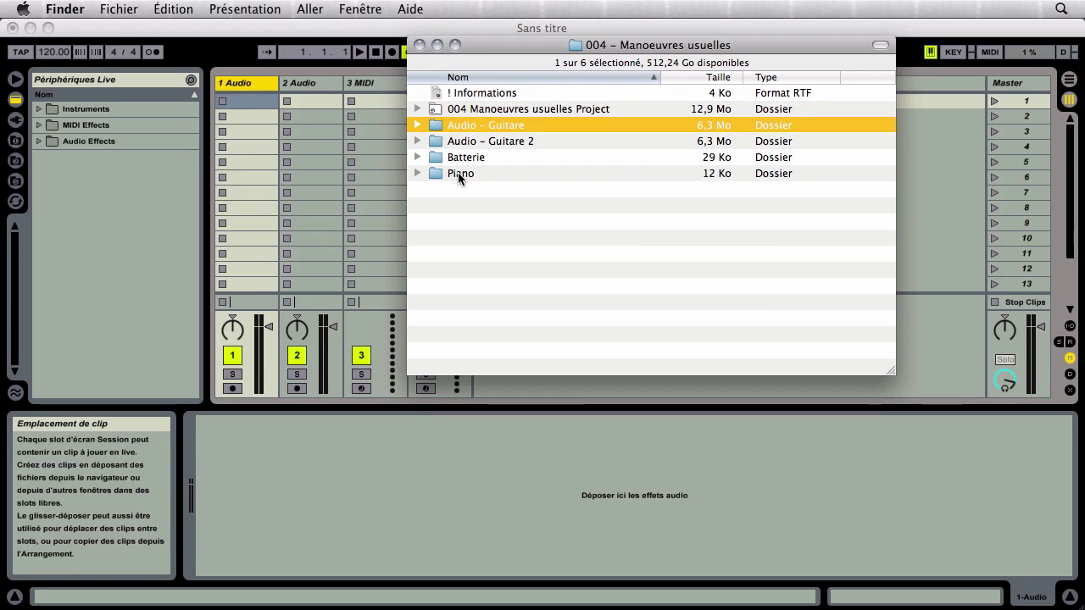
Import 55BPM Audio - Guitare.aif and 55BPM Intro Guitare.aif from the Audio - Guitare folder into the first two clip slots of 1 Audio.
left_click(457, 173, "shift")
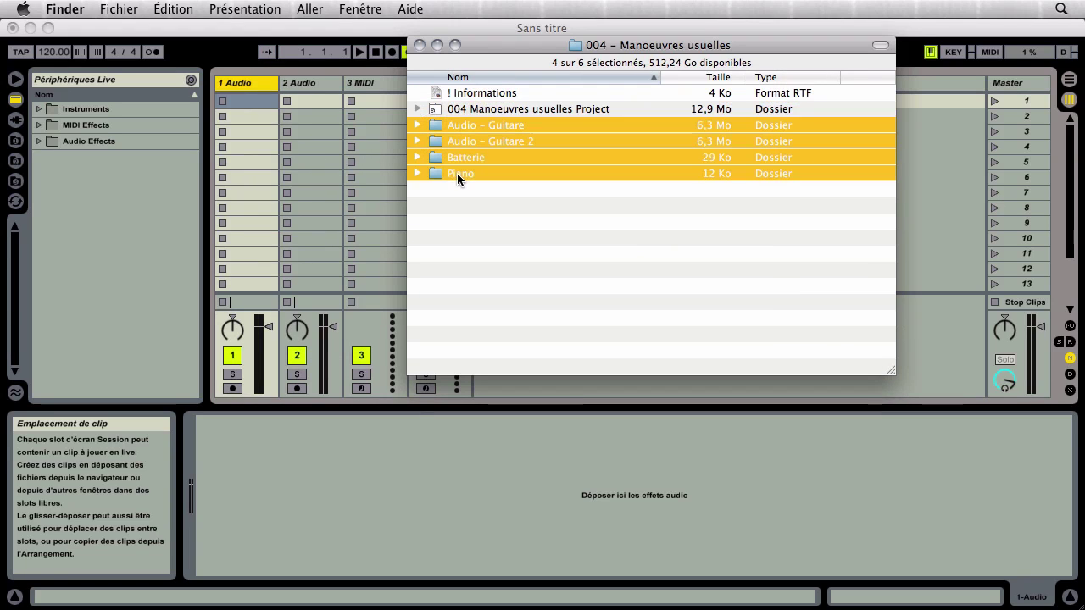
left_click(448, 217)
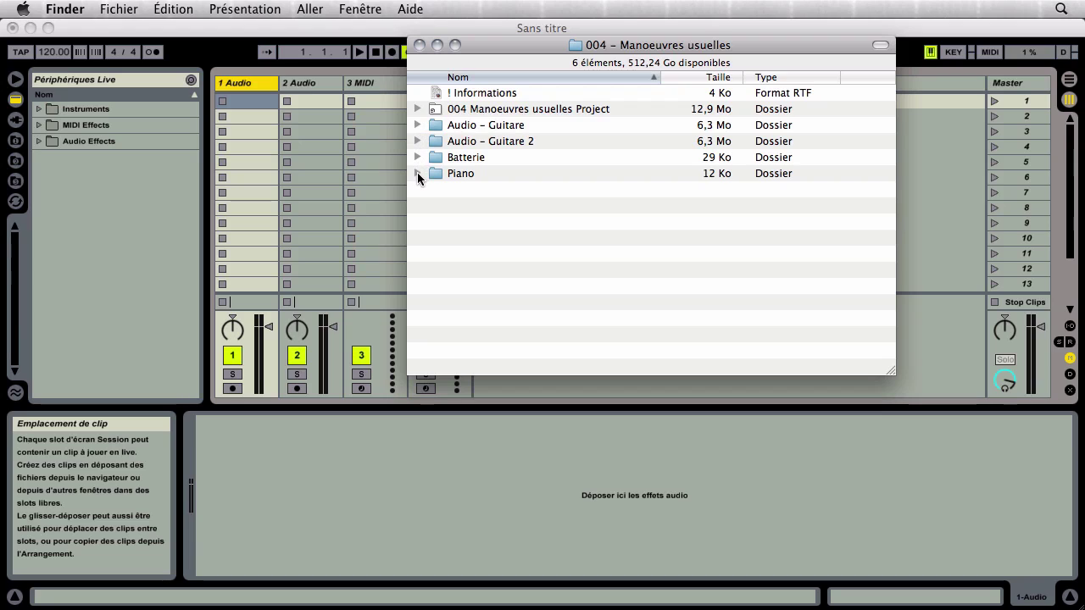
left_click(417, 126)
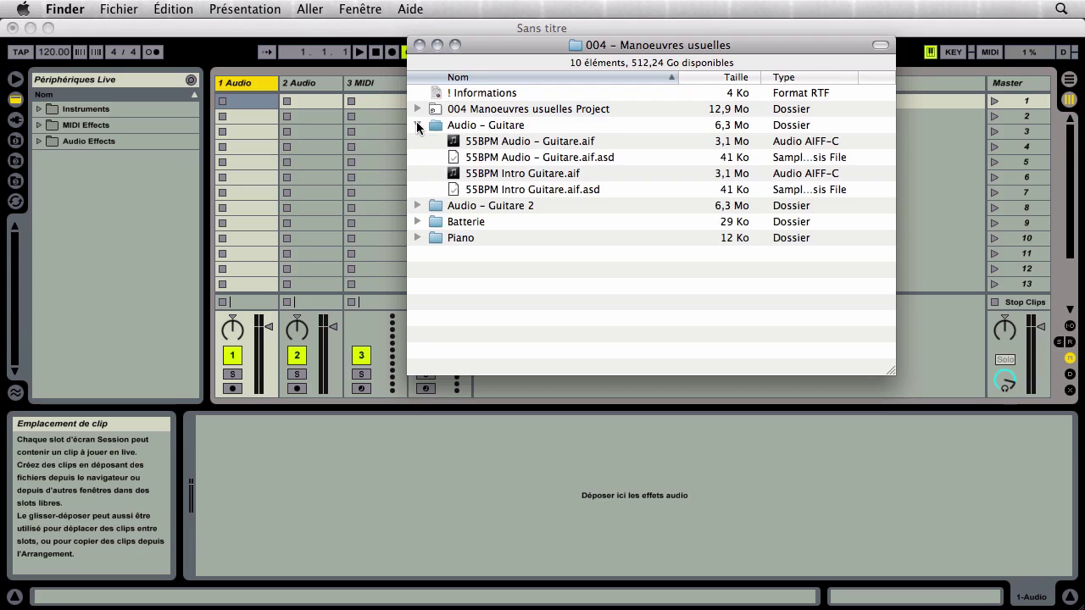
left_click(485, 142)
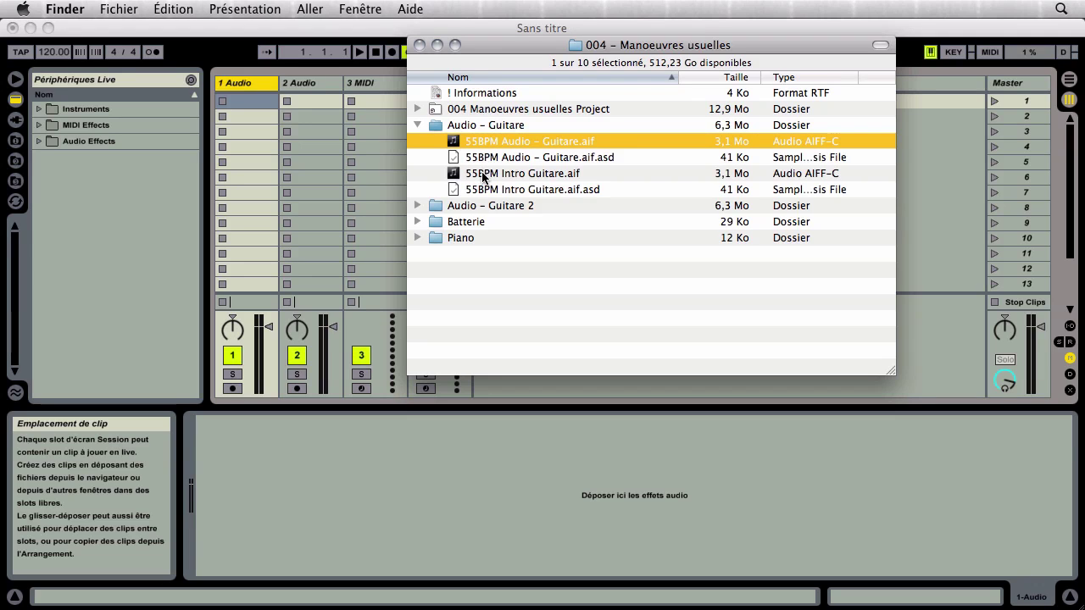
left_click(483, 174, "super")
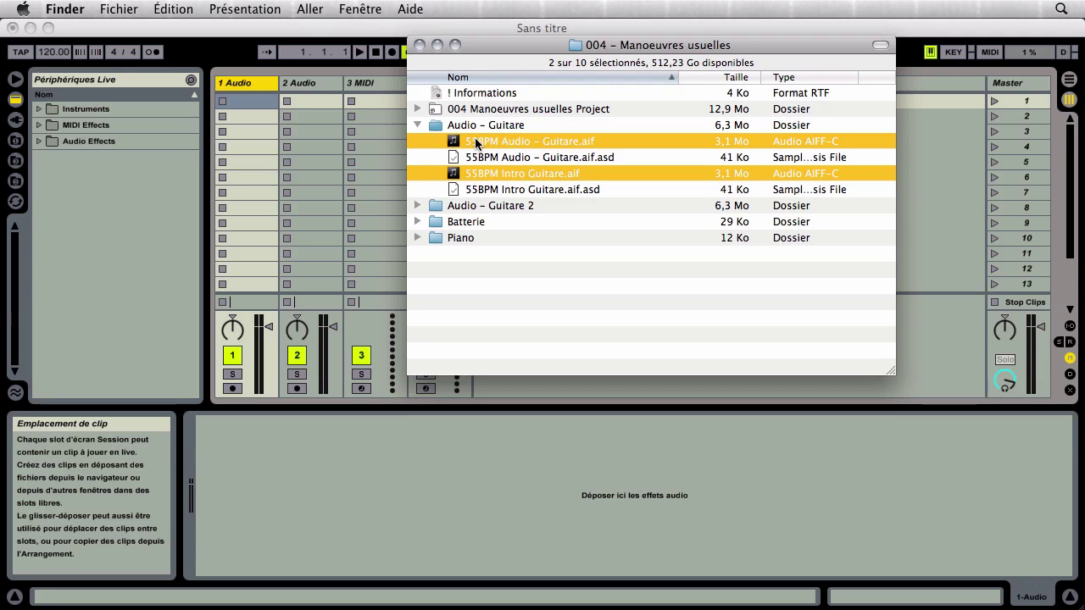
left_click_drag(474, 144, 255, 102)
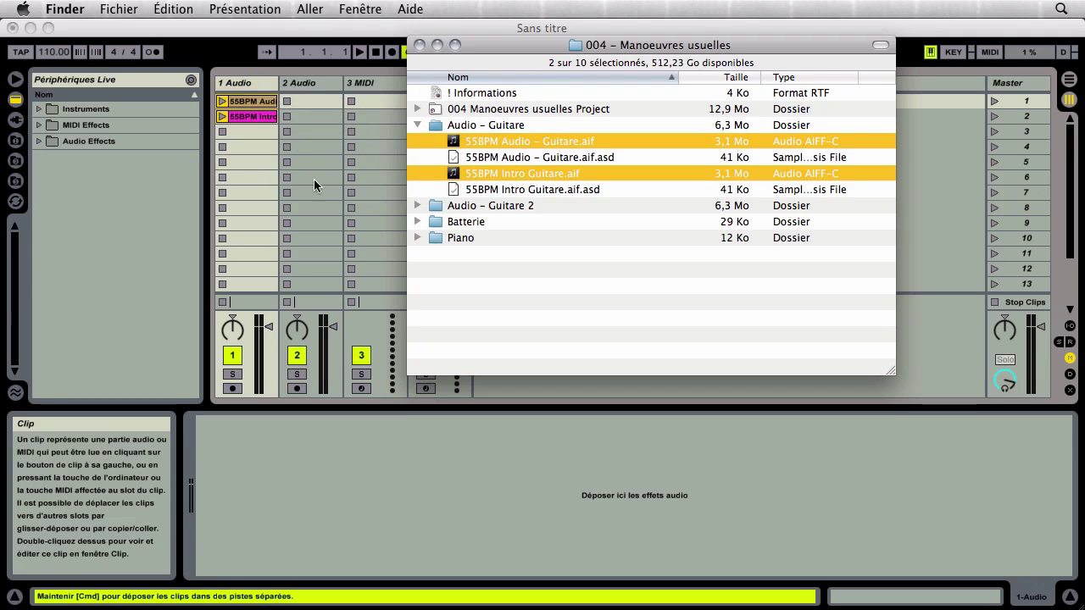
Examine the .asd analysis files beside the two .aif audio files in the Audio - Guitare folder.
left_click(489, 160)
left_click(489, 186)
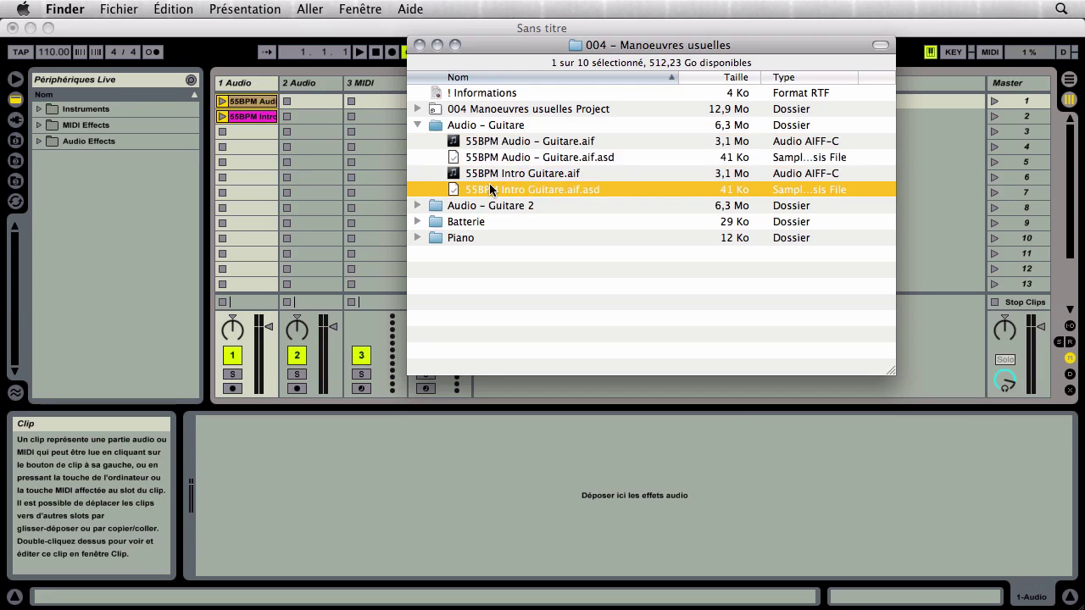
left_click(496, 160)
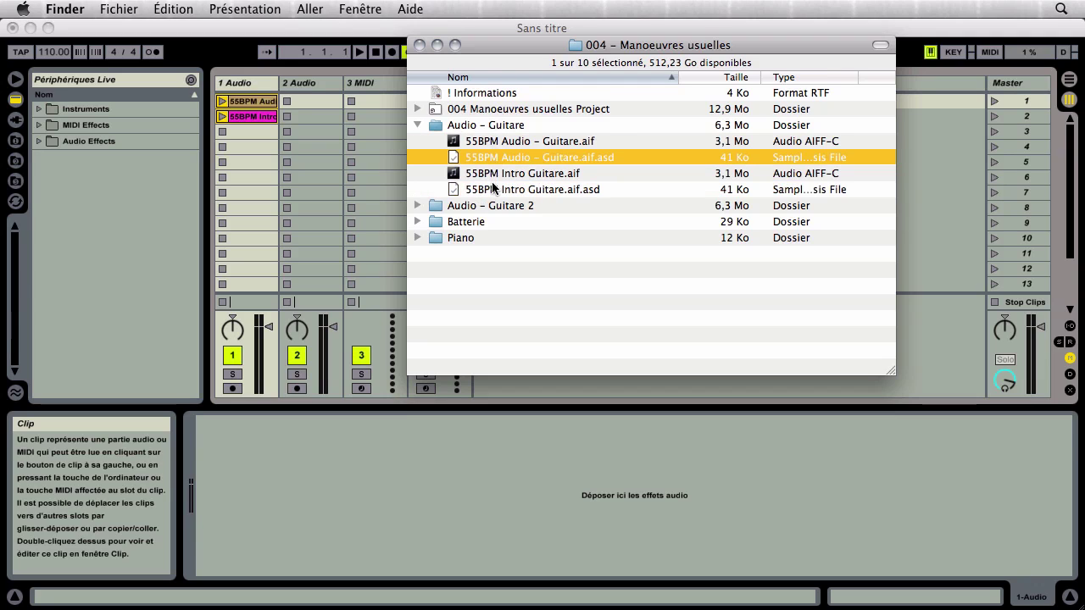
left_click(491, 189)
left_click(494, 160)
left_click(488, 188)
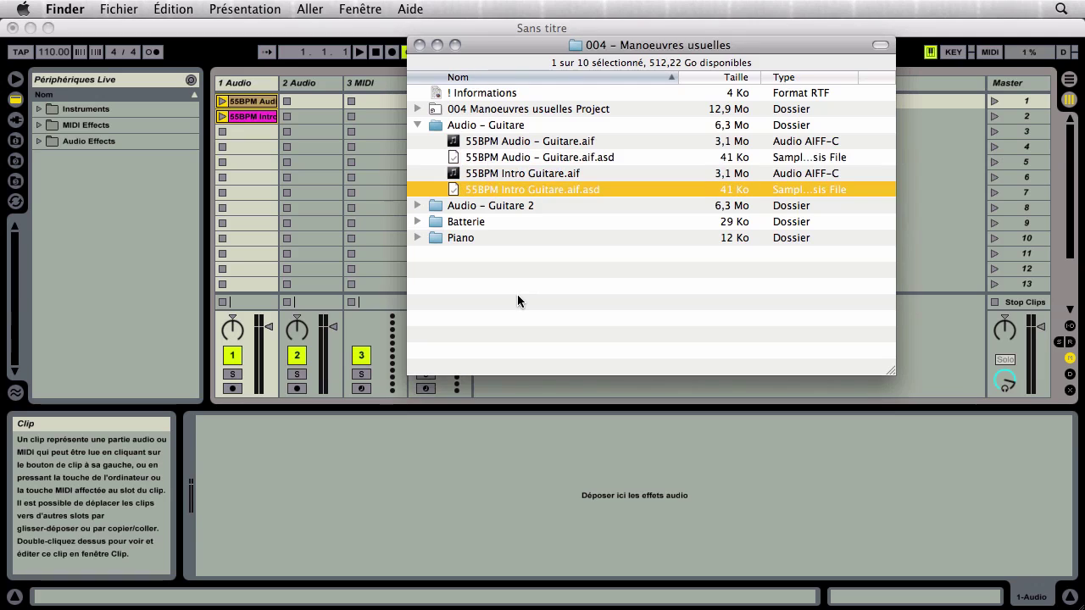
key("super+Tab")
key("super+Tab")
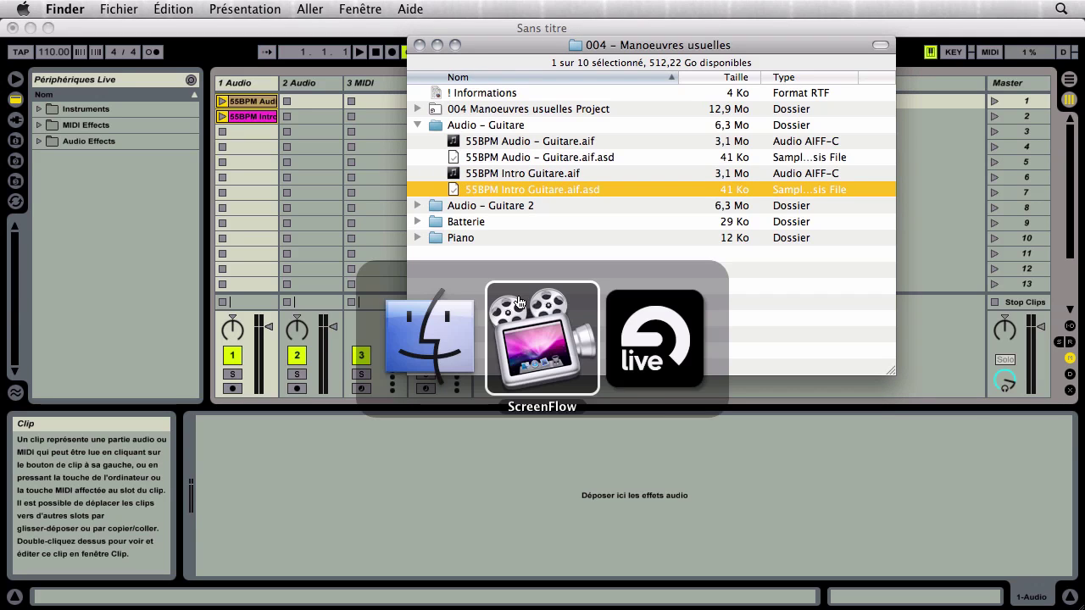
key("super+Tab")
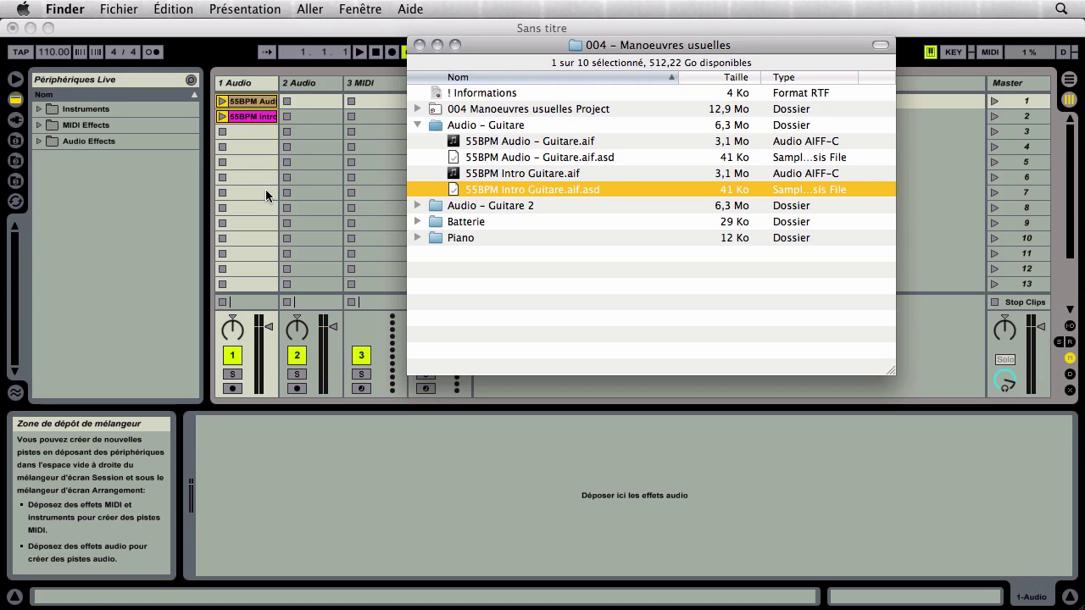
left_click(517, 173)
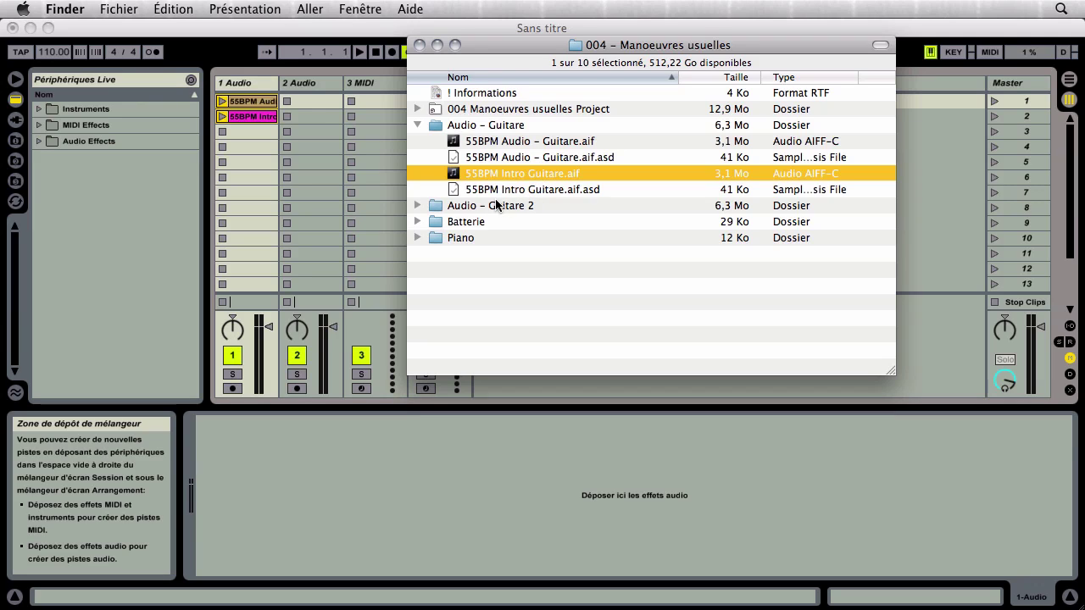
left_click(537, 141, "super")
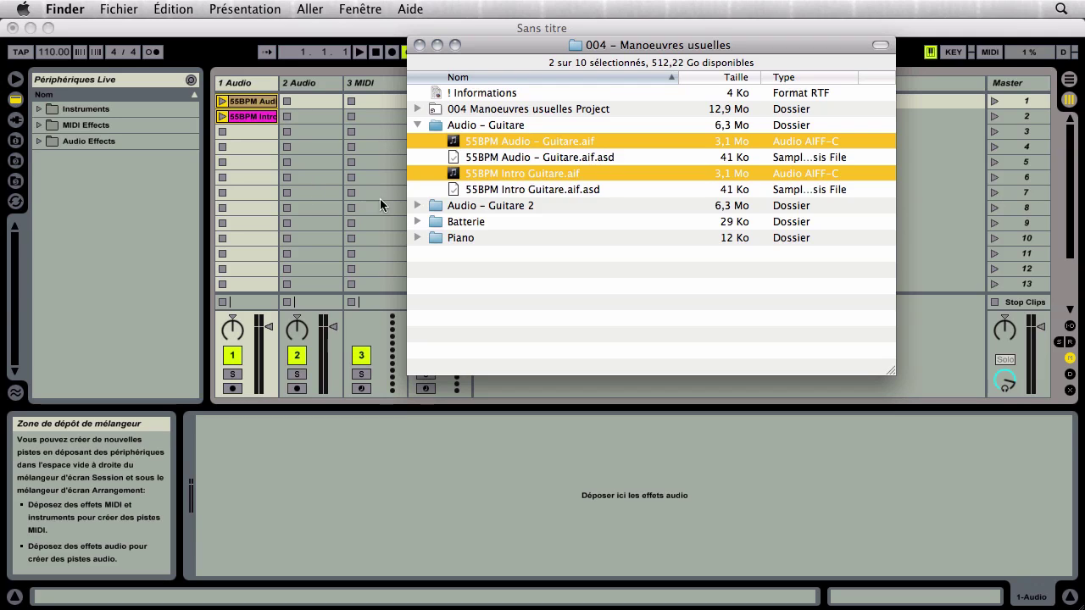
Import 1 3-Audio, Guitare 2, Guitare 3 and Guitare 4 (.aif) from Audio - Guitare 2 into 2 Audio's first four slots, and switch back to Live.
left_click(416, 206)
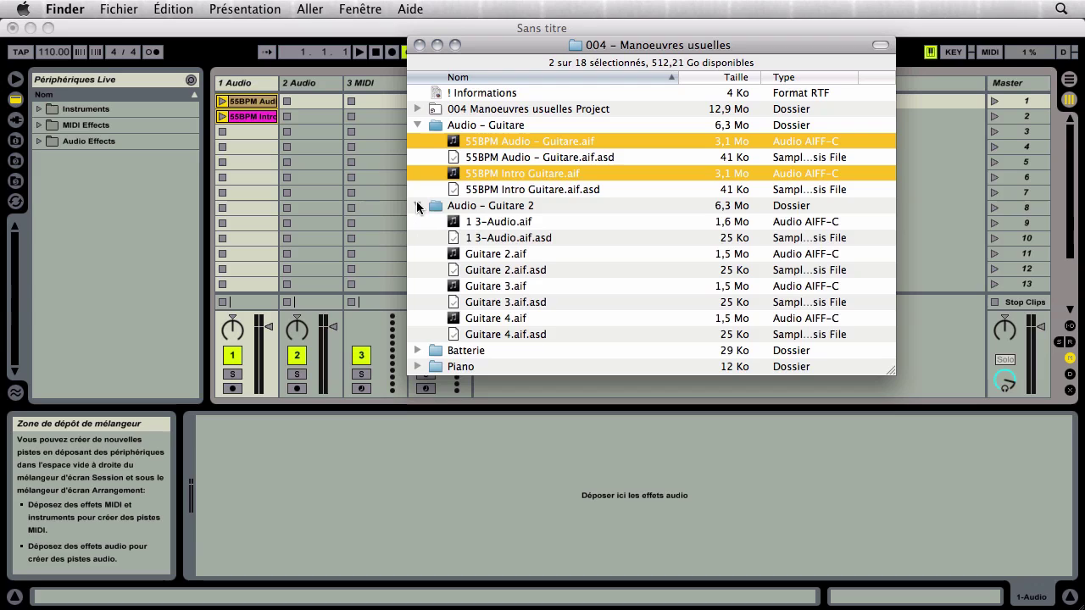
left_click(490, 211)
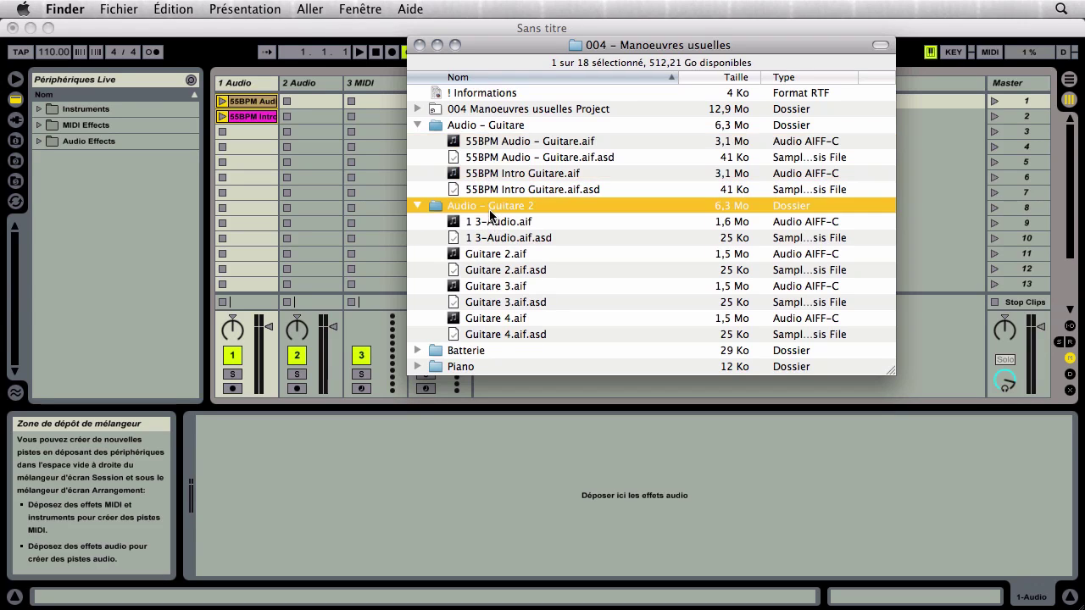
left_click(490, 222)
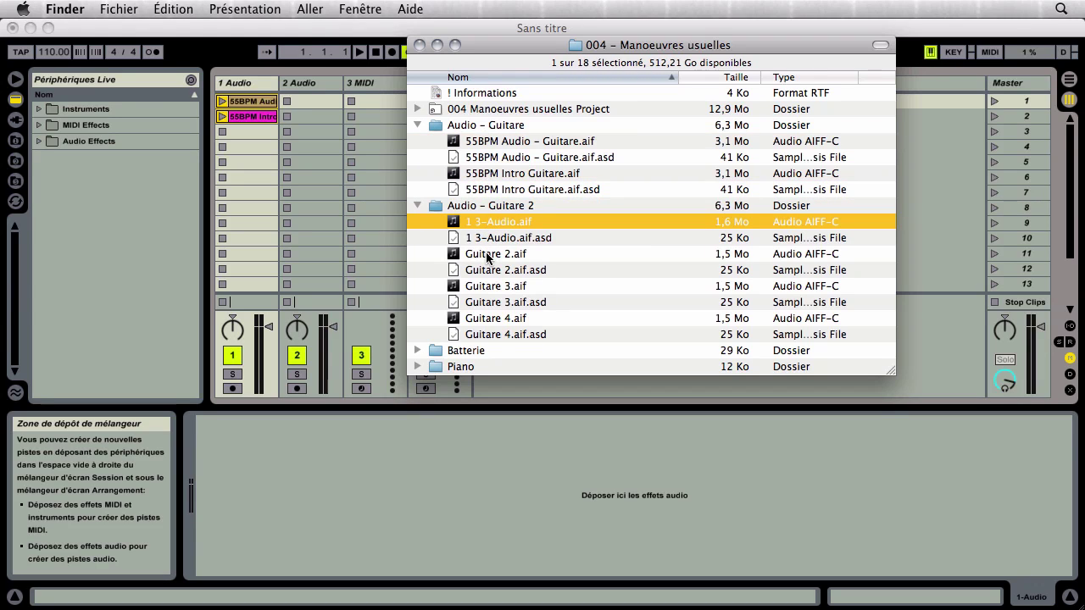
left_click(490, 255, "super")
left_click(491, 286, "super")
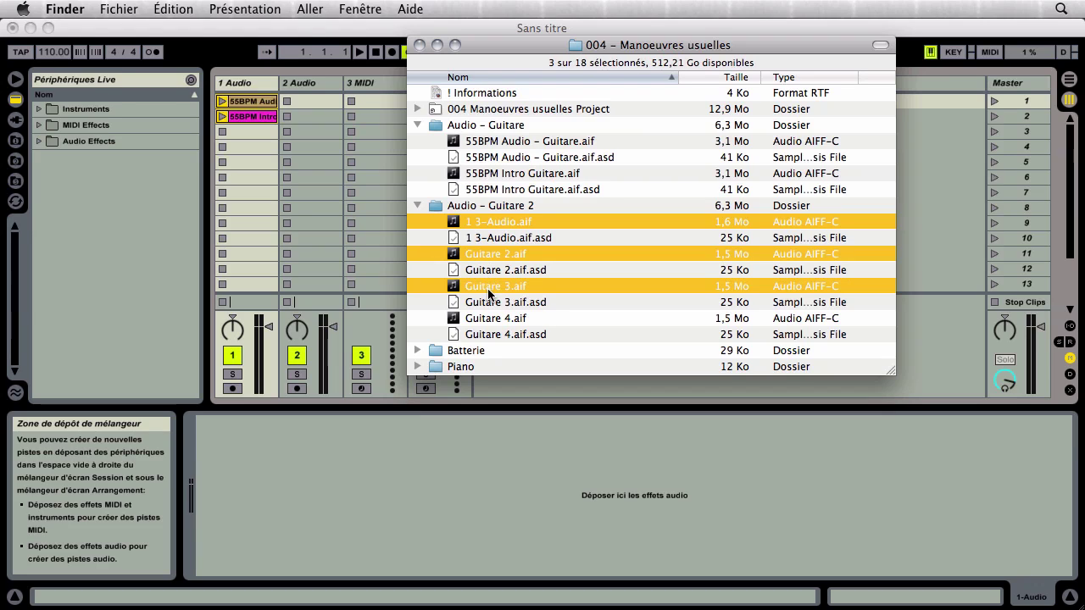
left_click(491, 319, "super")
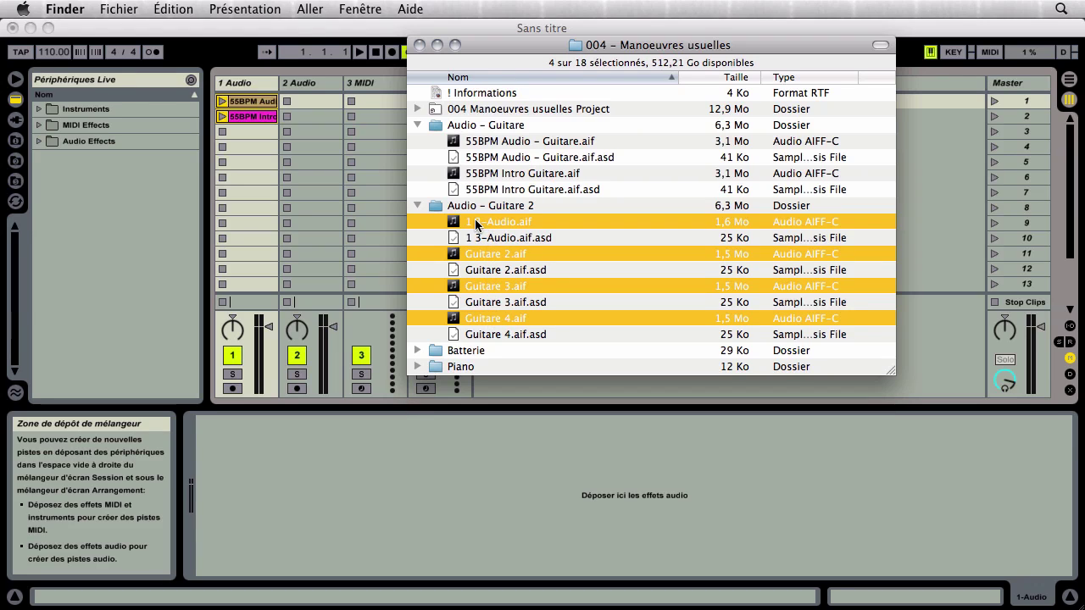
left_click_drag(477, 224, 318, 105)
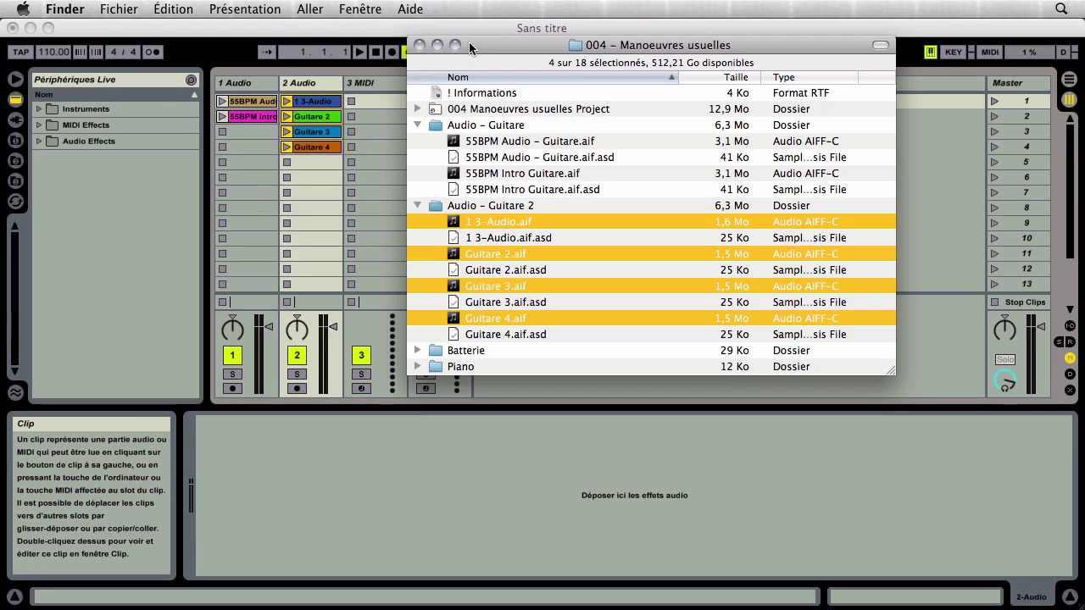
left_click(240, 182)
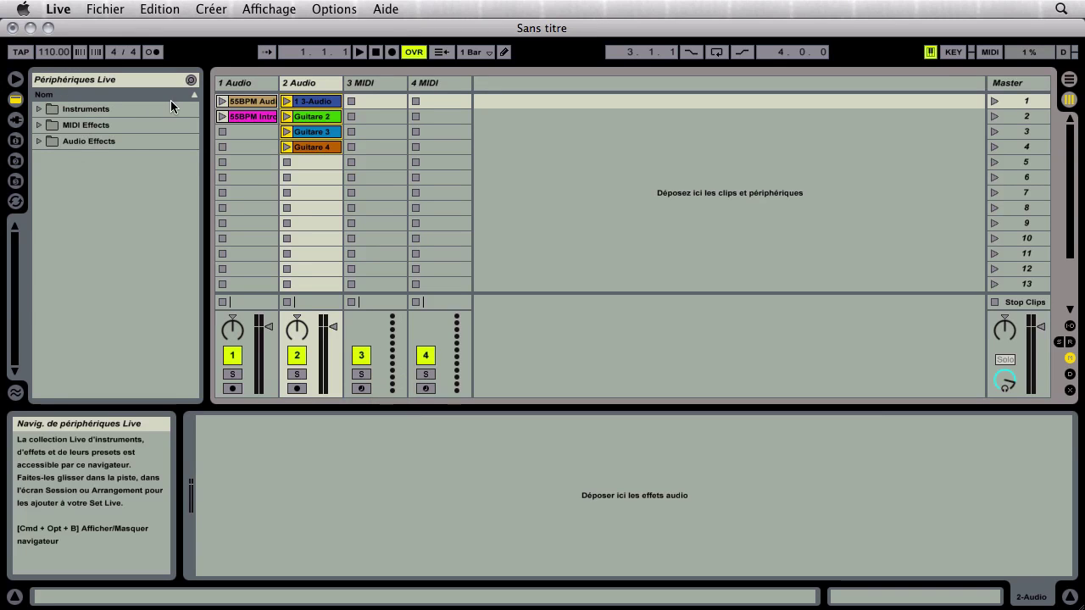
Try tempo values of 55, 94 and 80 BPM for the set.
left_click(51, 56)
key("Escape")
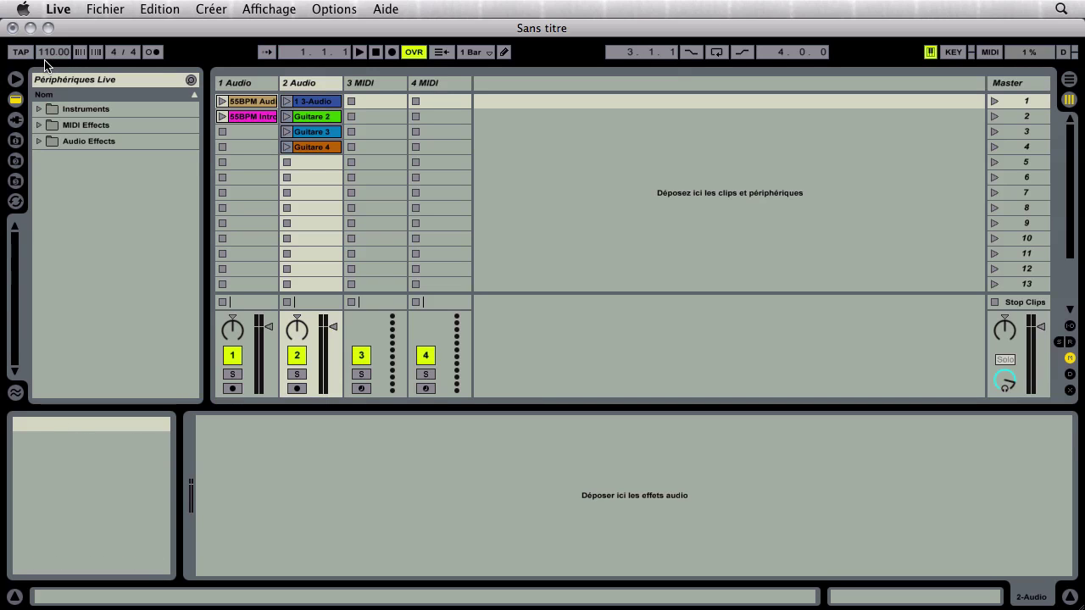
left_click(46, 56)
type("55")
key("Return")
left_click(51, 54)
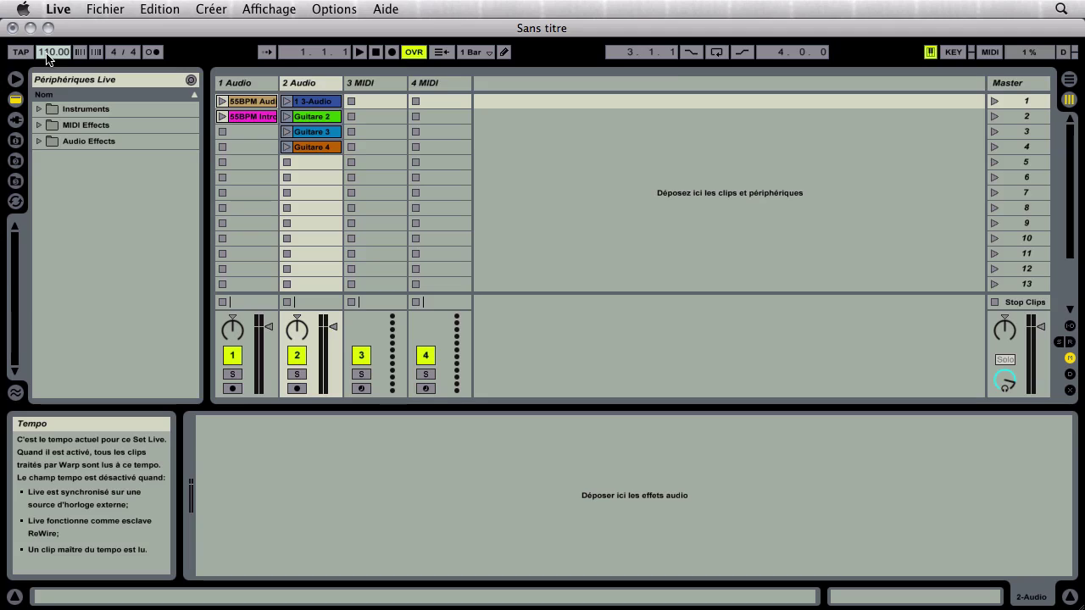
key("Return")
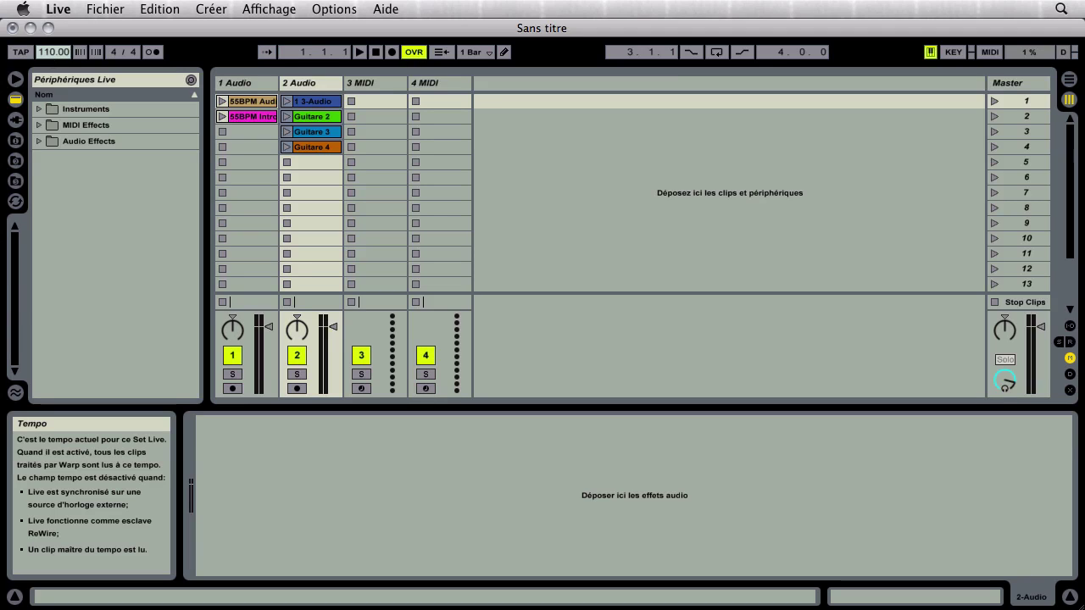
type("94")
key("Return")
type("80")
key("Return")
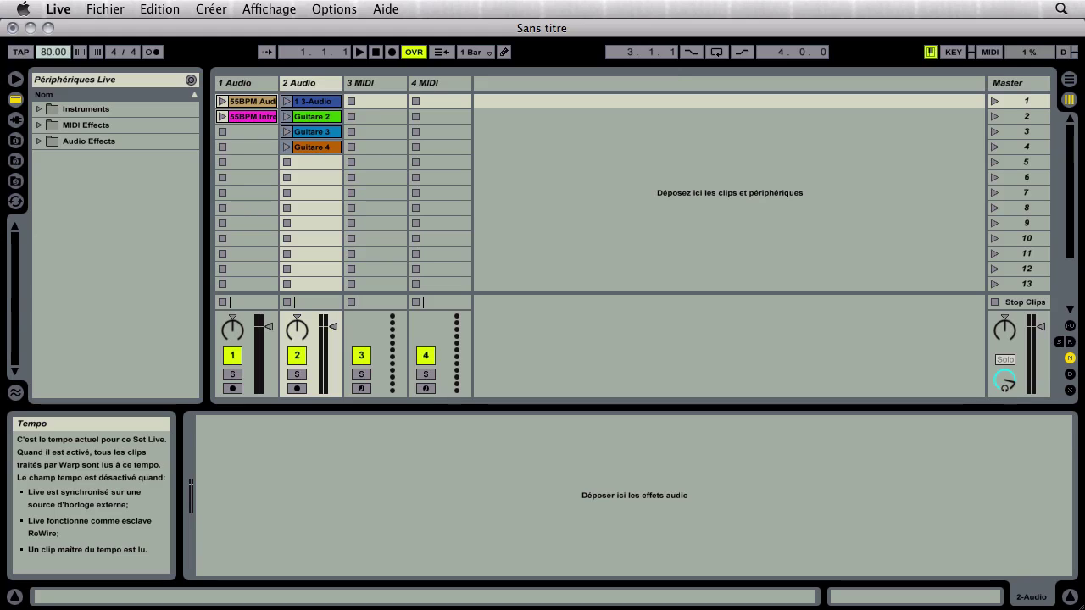
Set the tempo of the Live set to 55.00 BPM.
type("57")
key("Return")
left_click_drag(62, 54, 62, 49)
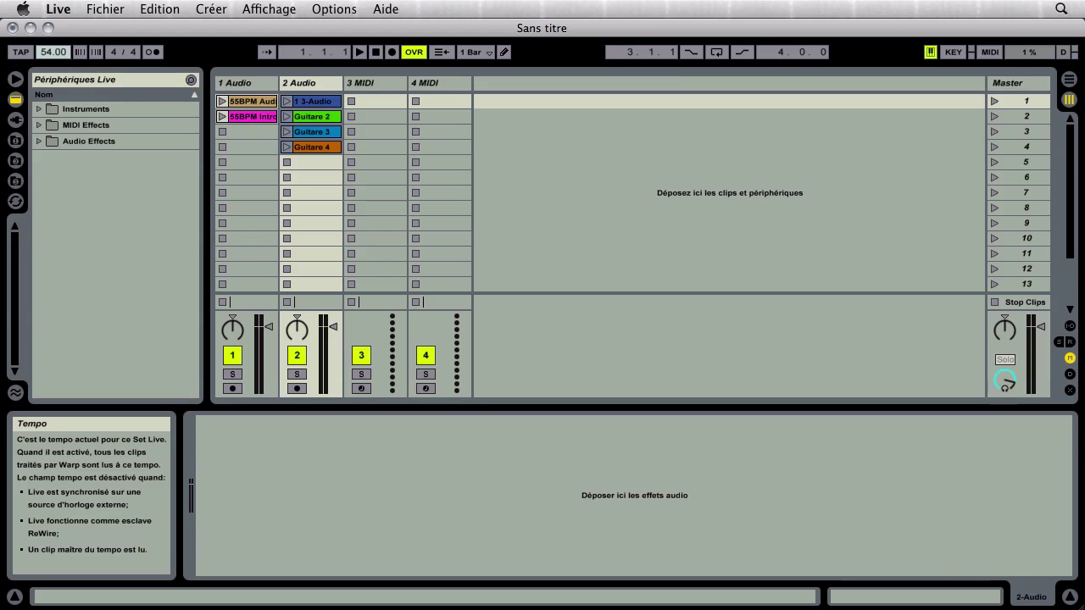
left_click_drag(54, 53, 53, 49)
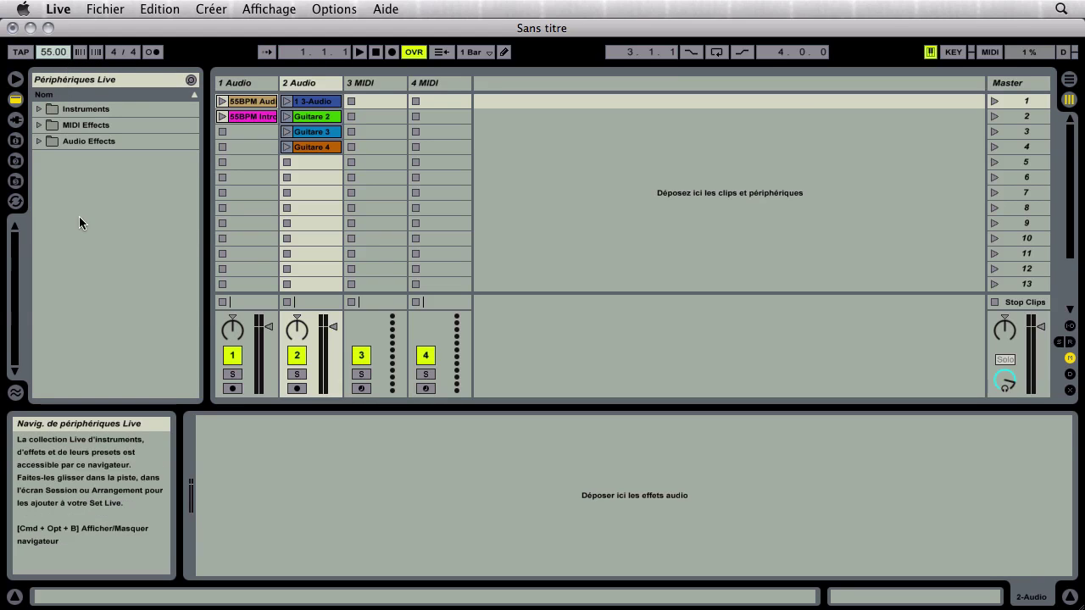
Show the clip properties of 55BPM Audio - Guitare in 1 Audio, play the clip and stop playback.
left_click(252, 136)
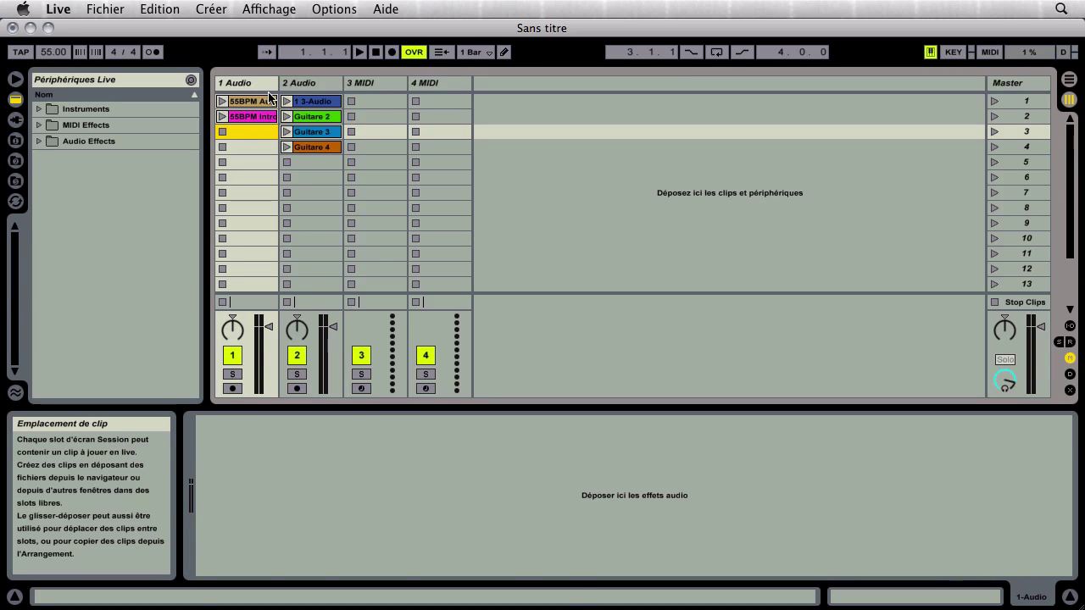
left_click(245, 105)
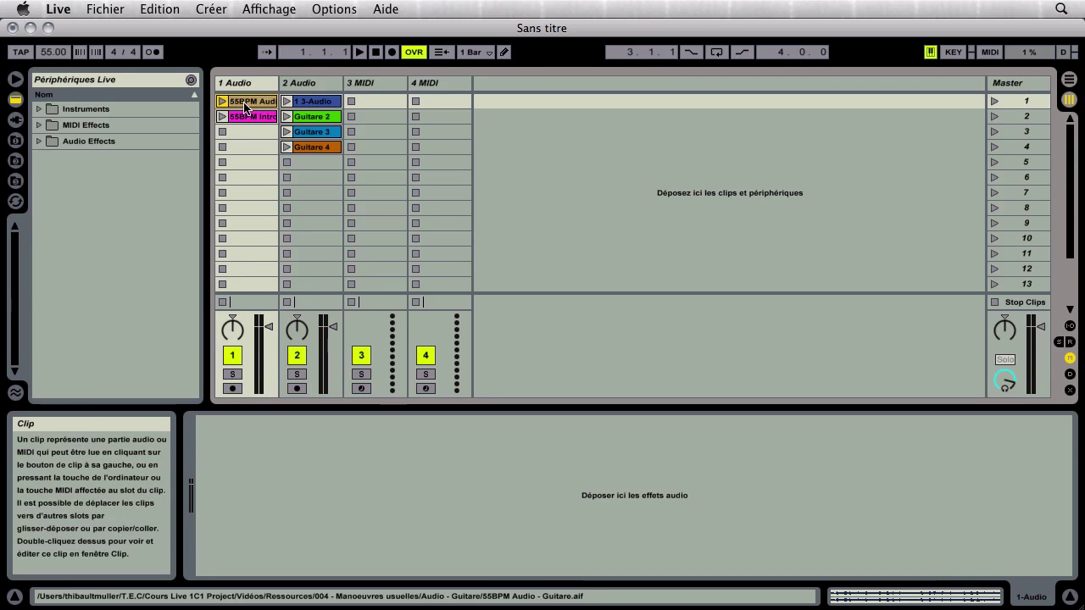
double_click(245, 105)
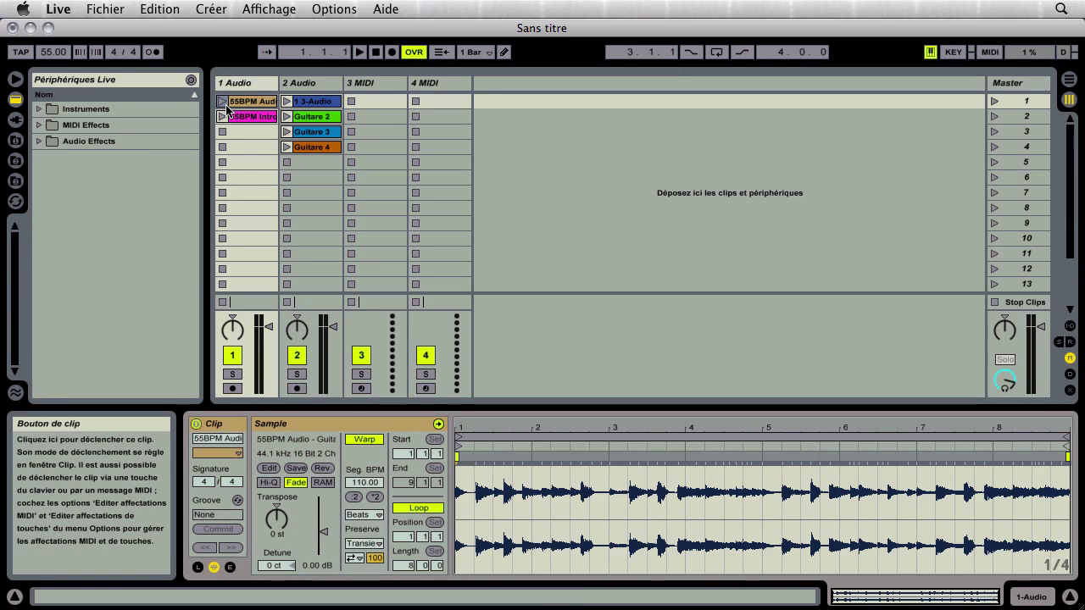
left_click(220, 102)
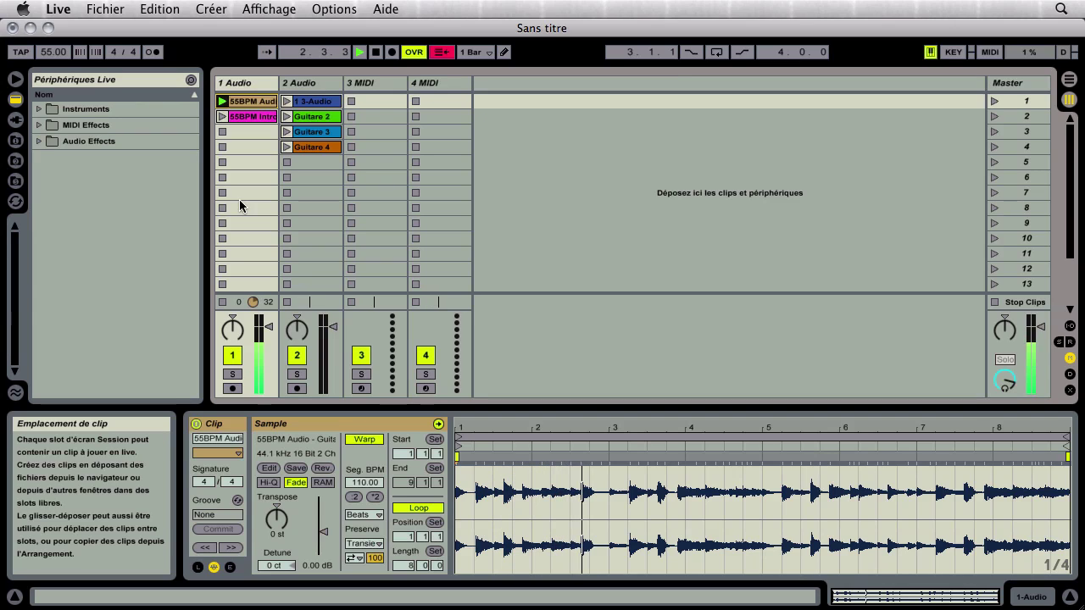
key("space")
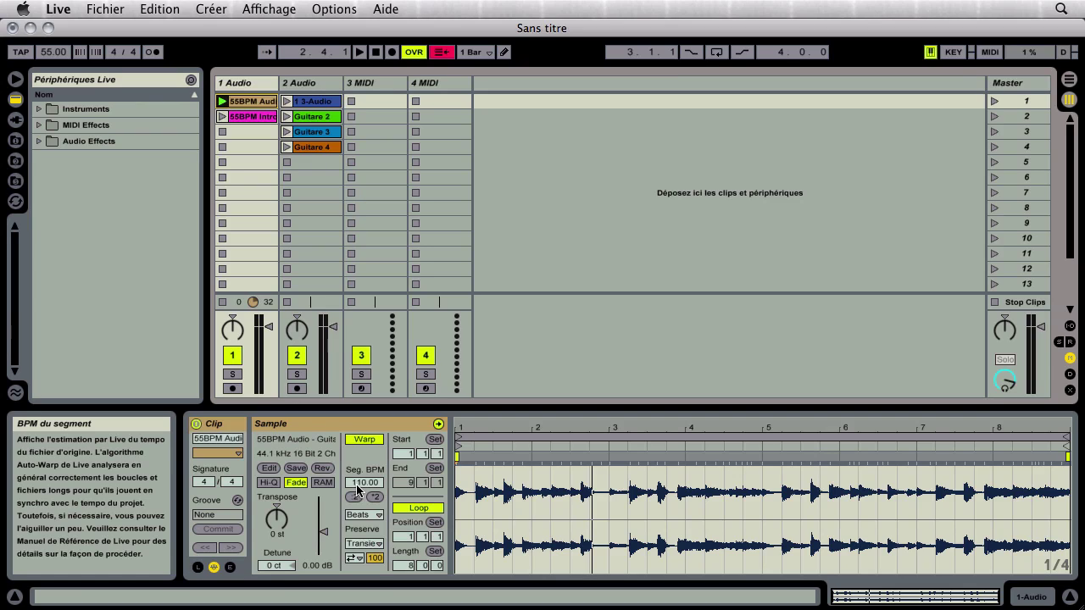
Set the segment BPM of the 55BPM Audio - Guitare clip to 55, then play the clip and stop playback.
left_click(357, 487)
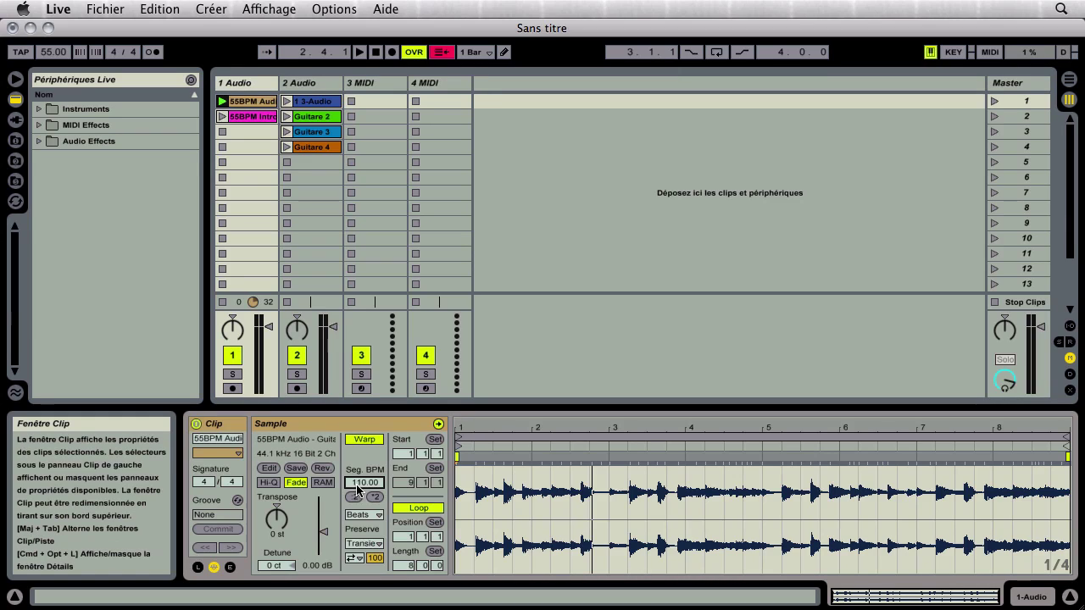
type("55")
key("Return")
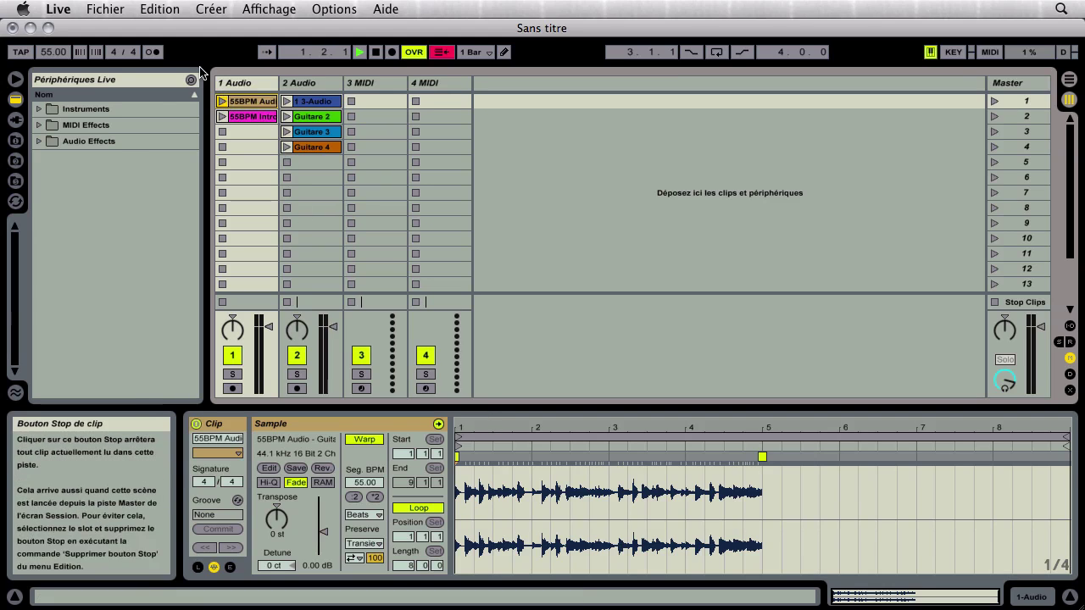
left_click(223, 101)
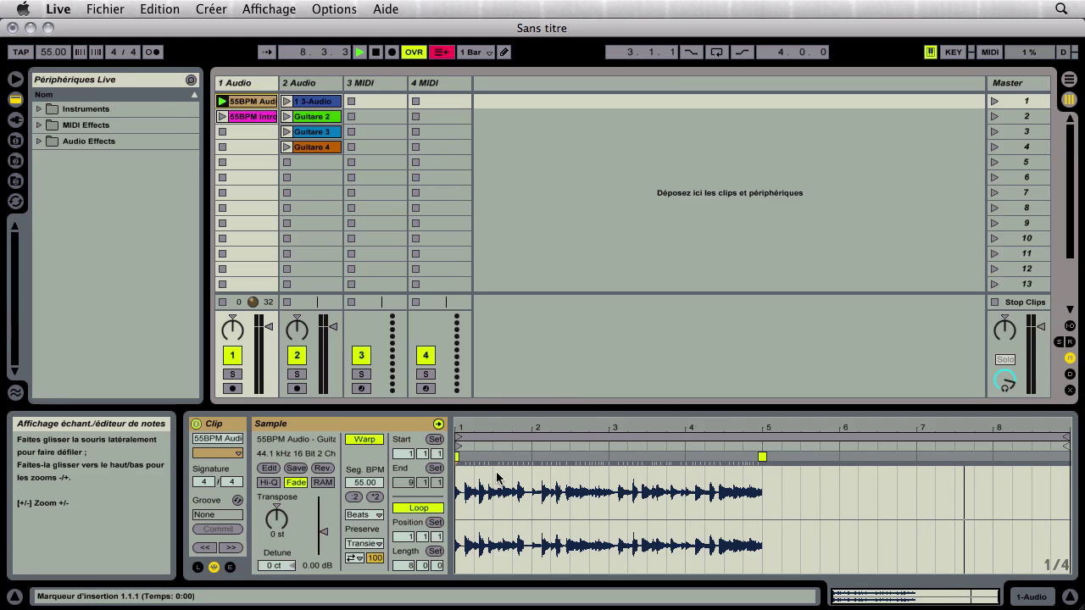
key("space")
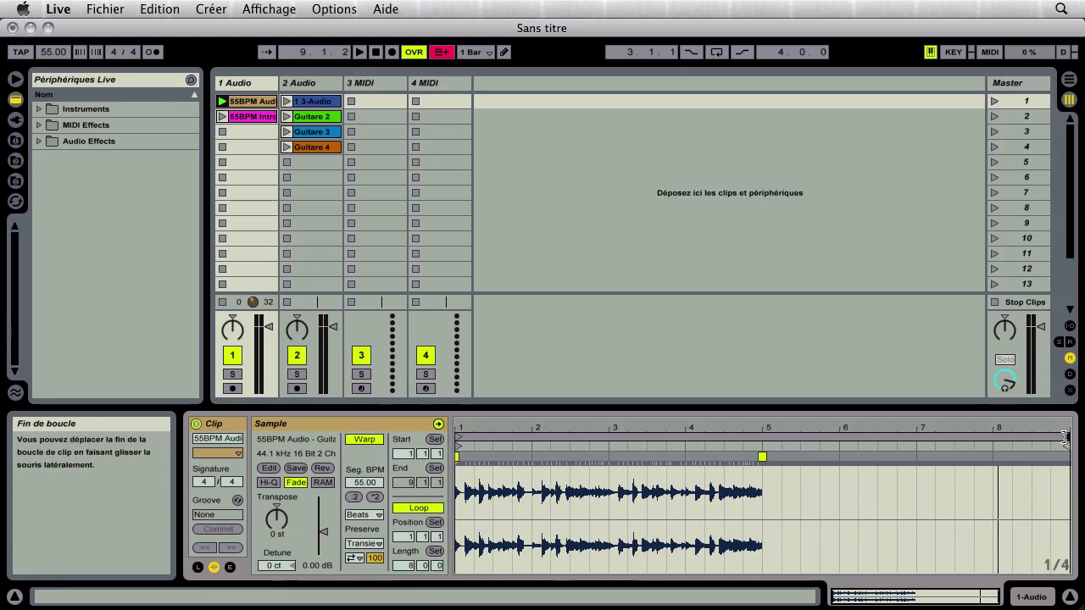
Shorten the loop of the 55BPM Audio - Guitare clip to 4 bars, ending at 5.1.1, and stop playback.
left_click_drag(1064, 436, 854, 435)
mouse_move(919, 440)
left_mouse_down()
mouse_move(1069, 429)
mouse_move(761, 417)
left_mouse_up()
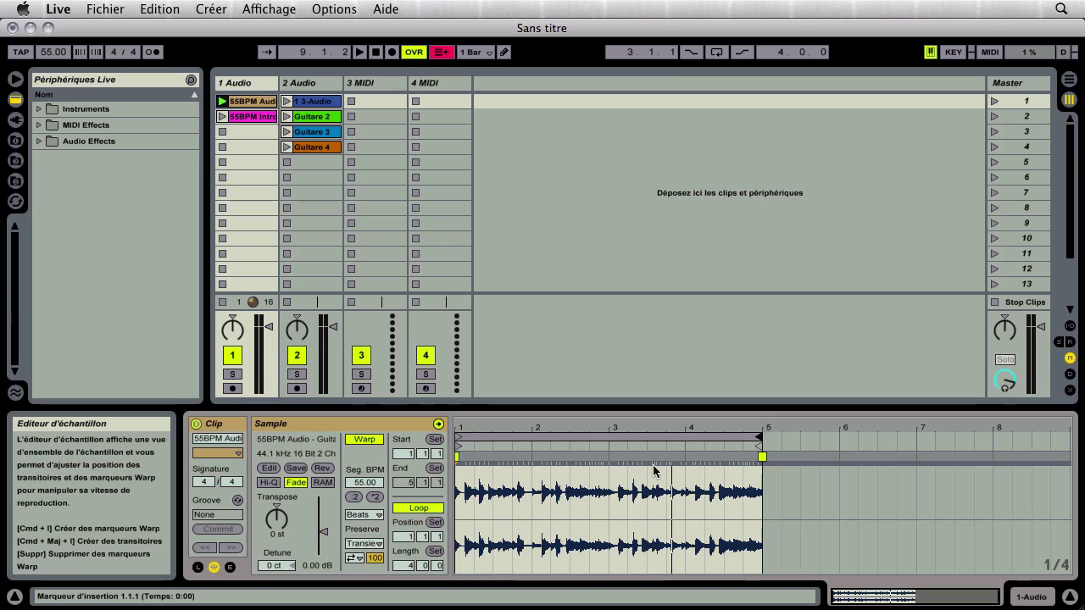
key("space")
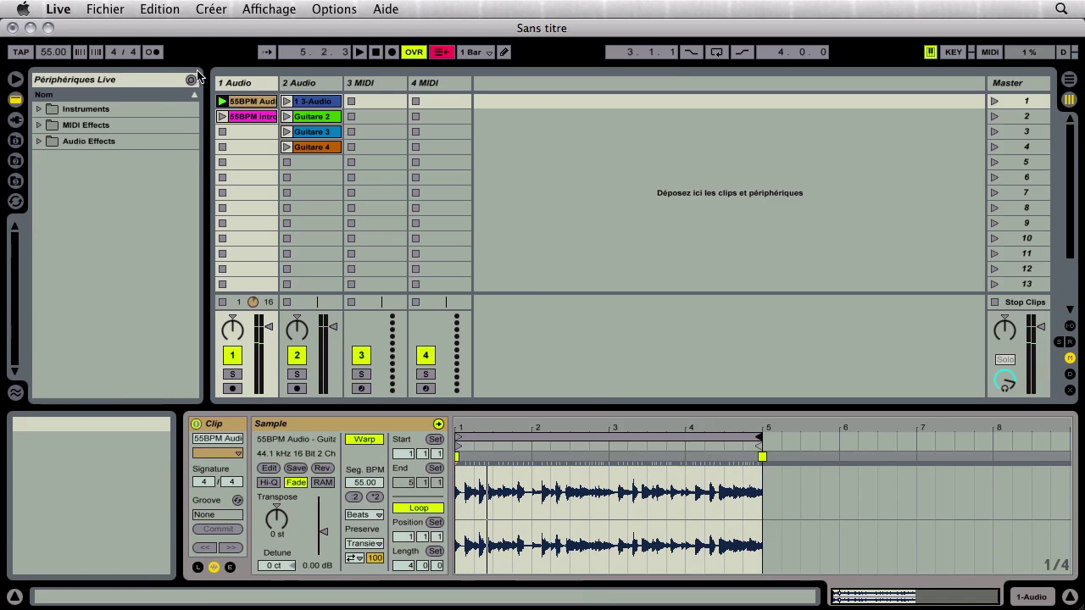
Halve the segment BPM of the 55BPM Intro Guitare clip in 1 Audio to 55.00 and play the clip.
left_click(251, 119)
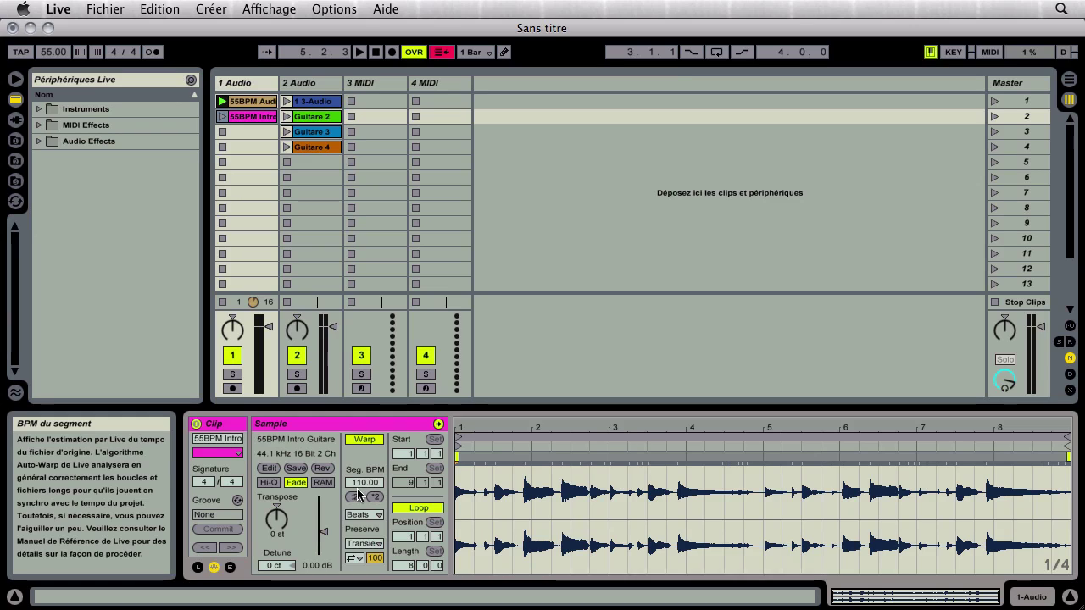
left_click(358, 499)
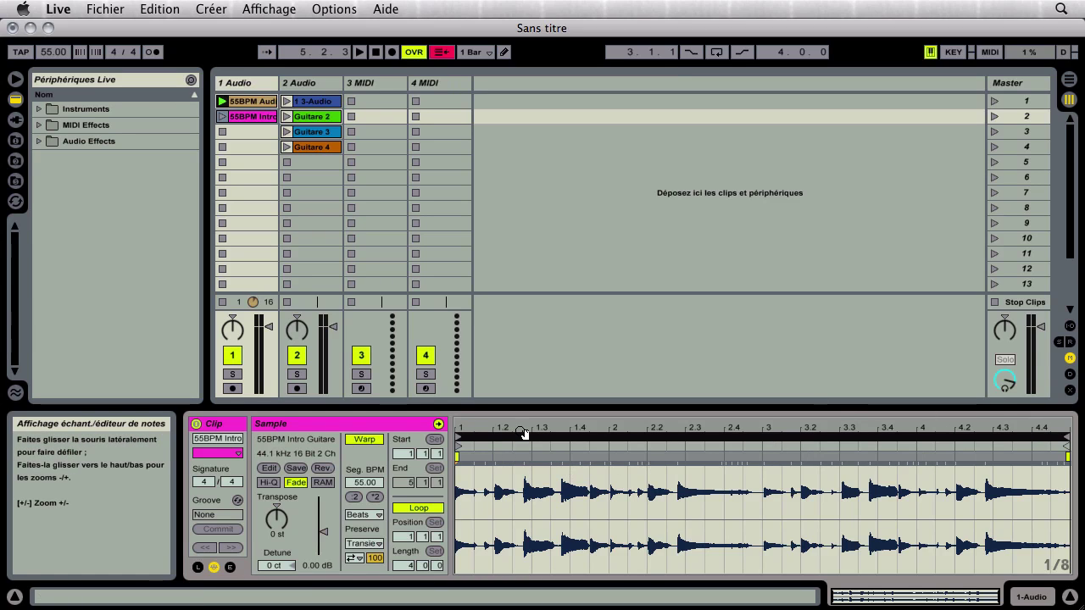
left_click(222, 116)
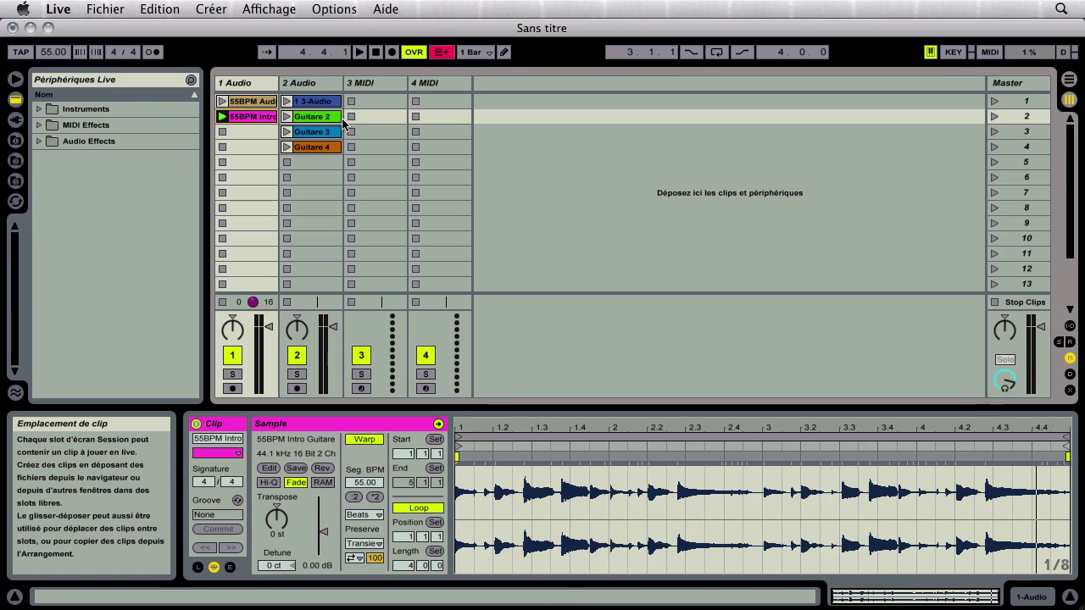
Turn off Warp for the 1 3-Audio clip in 2 Audio and play the clip.
left_click(305, 102)
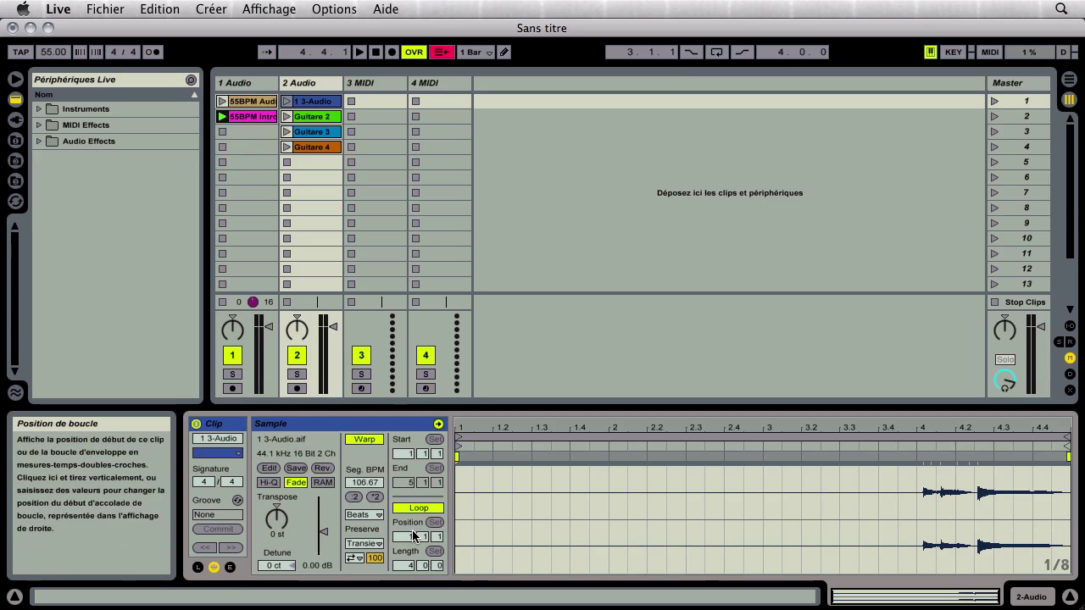
left_click(359, 441)
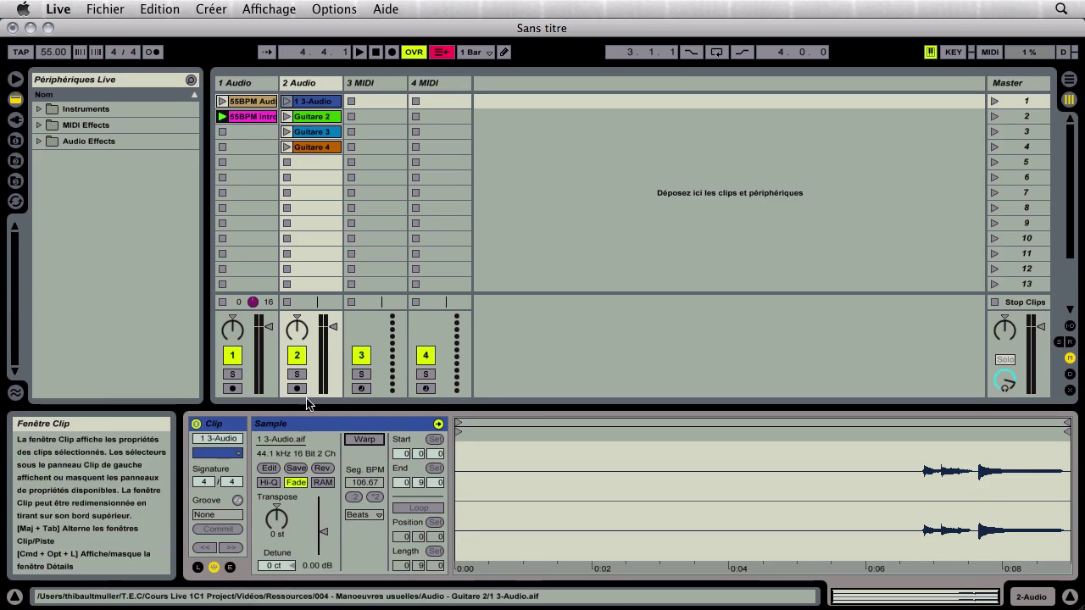
left_click(286, 101)
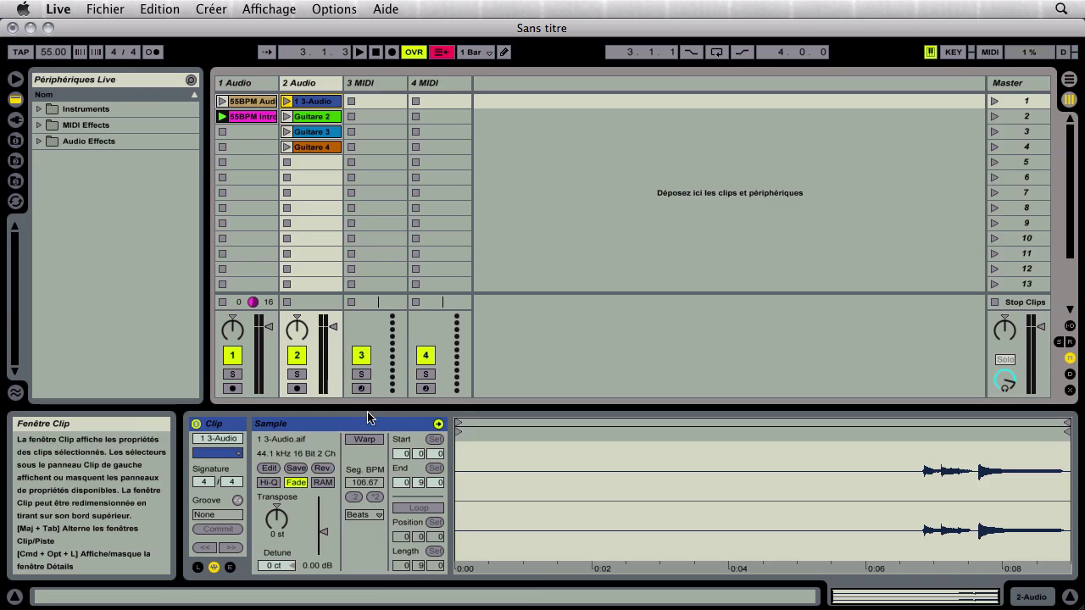
Turn off Warp for the Guitare 2, Guitare 3 and Guitare 4 clips in 2 Audio.
left_click(311, 119)
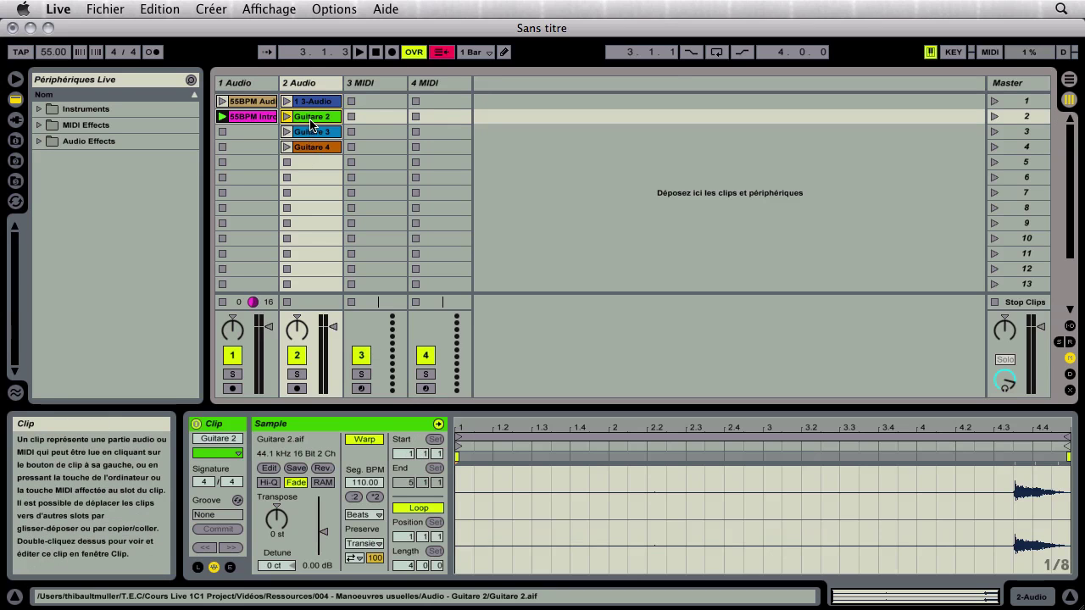
left_click(365, 438)
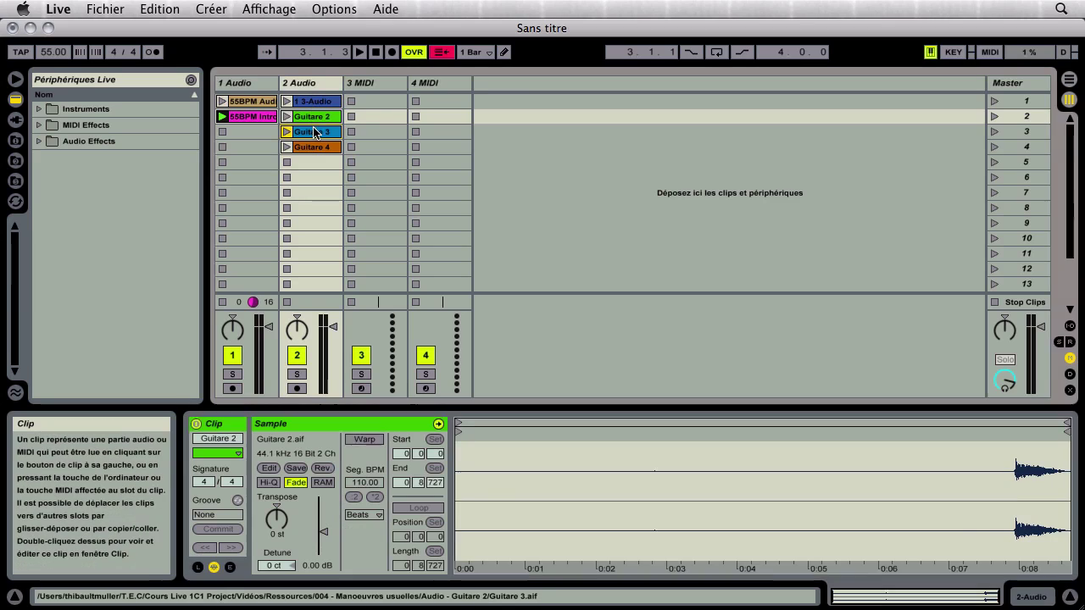
left_click(314, 133)
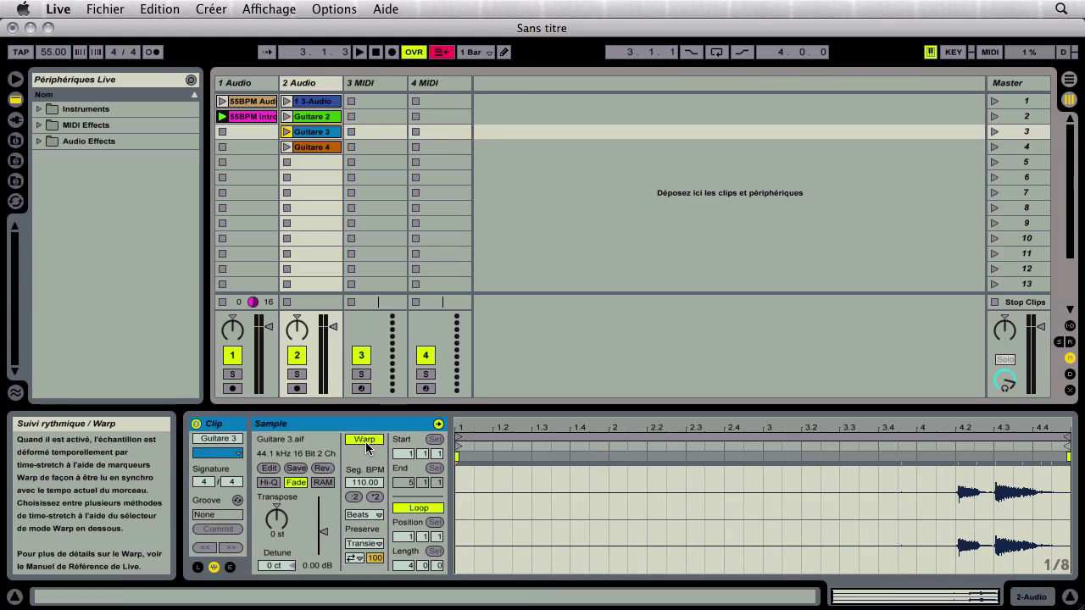
left_click(312, 146)
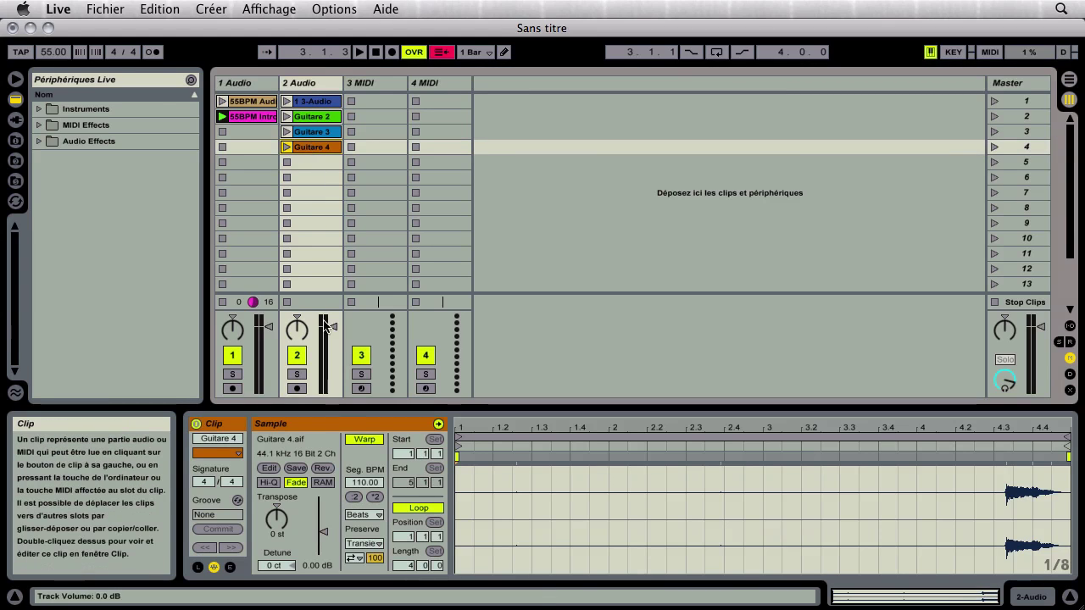
left_click(364, 440)
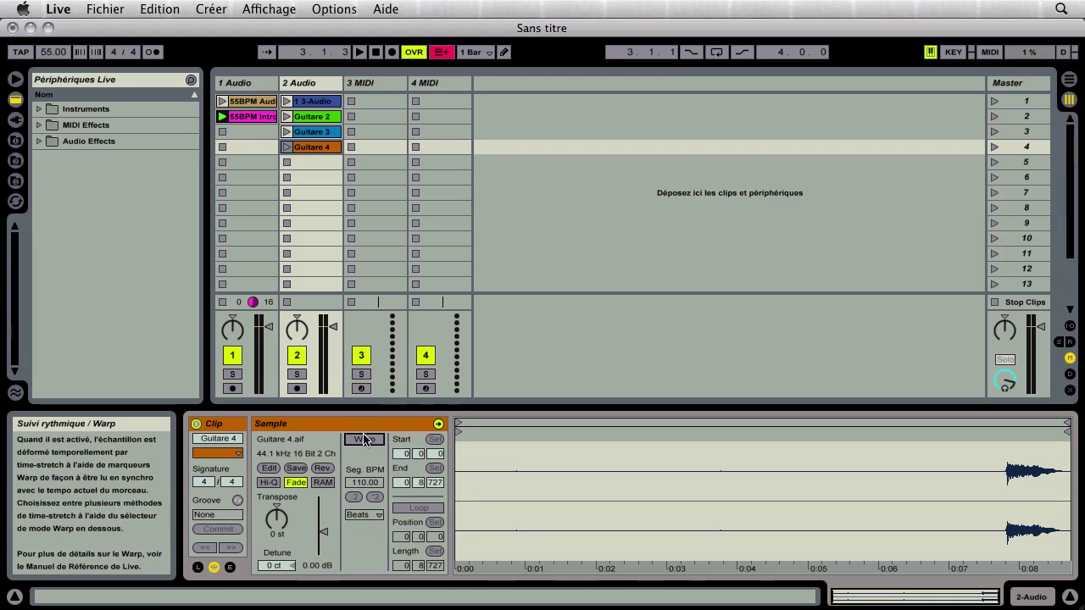
Check the Warp setting of the Guitare 4, Guitare 3, Guitare 2 and 1 3-Audio clips.
left_click(304, 192)
left_click(305, 149)
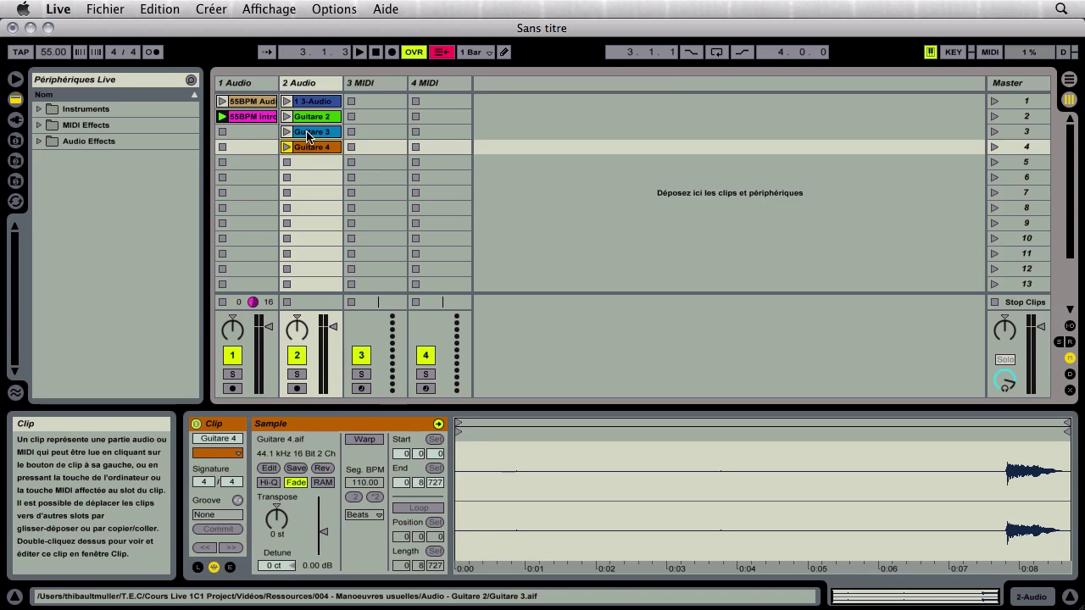
left_click(312, 133)
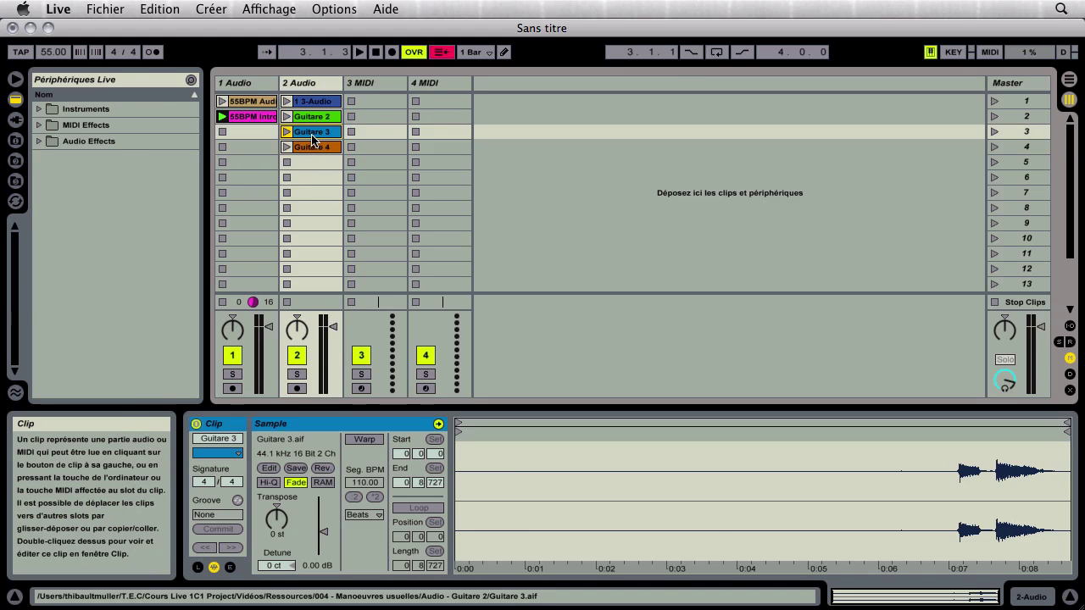
left_click(312, 116)
left_click(312, 102)
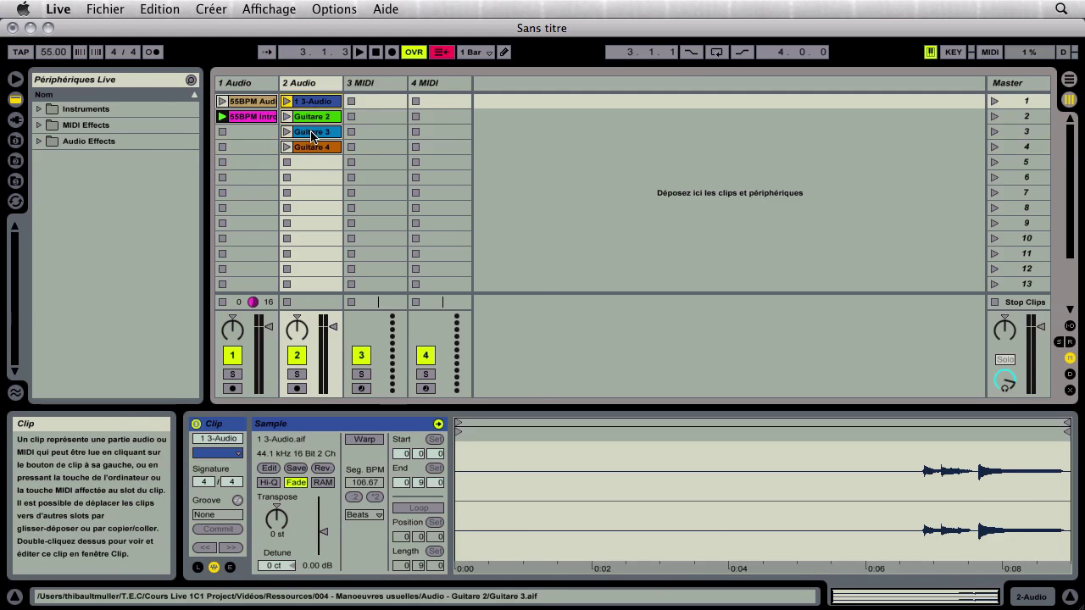
left_click(311, 149)
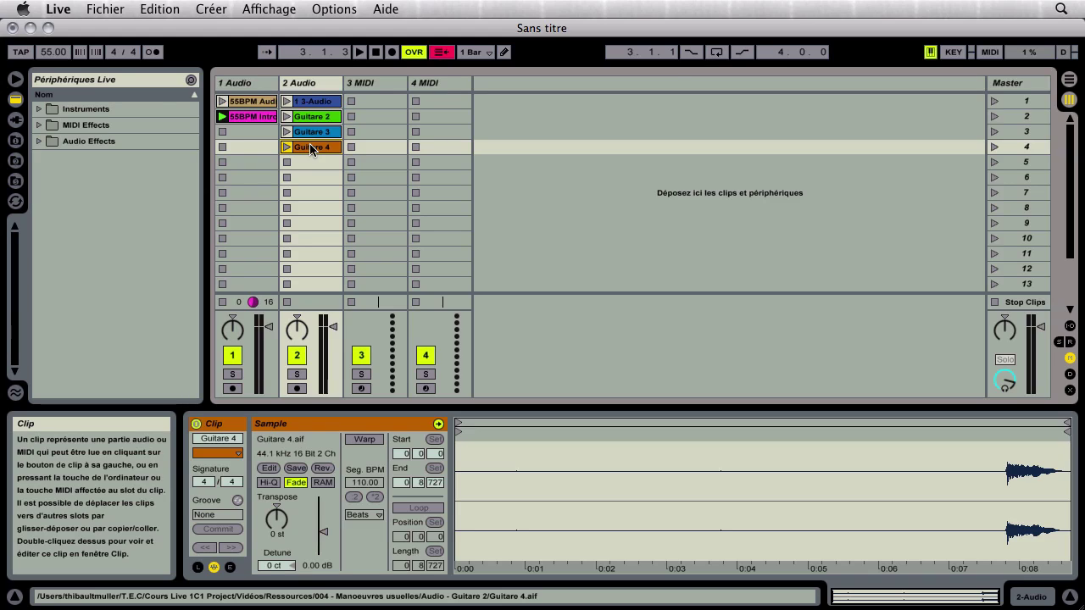
Select all clips in 1 Audio and 2 Audio together, then clear the selection.
left_click(306, 162)
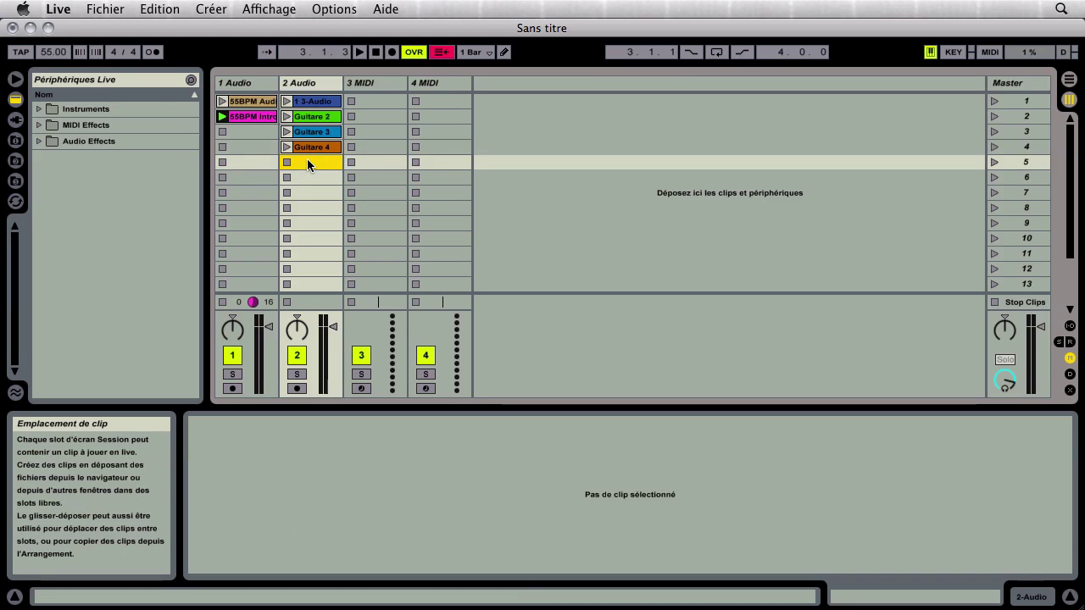
left_click_drag(298, 268, 252, 89)
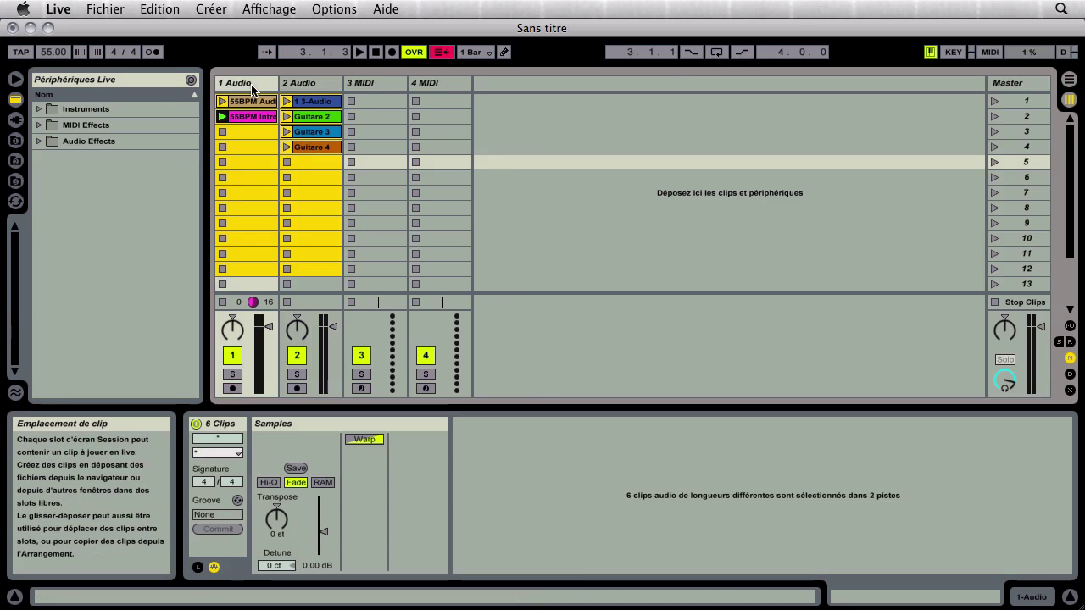
left_click(315, 161)
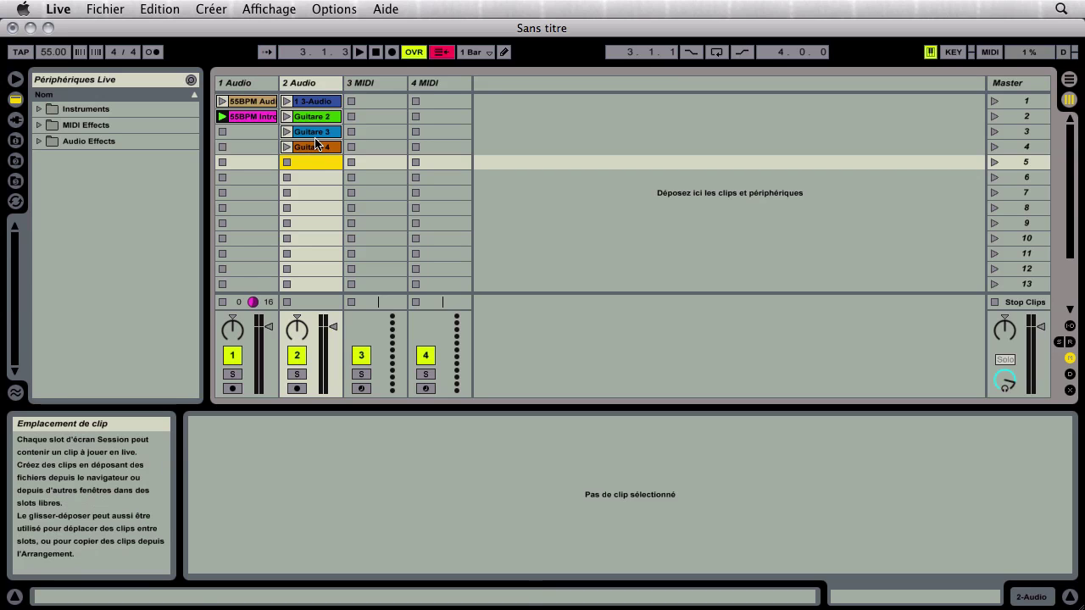
Switch to Finder, collapse the Audio - Guitare and Audio - Guitare 2 folders and expand the Batterie folder.
left_click(368, 103)
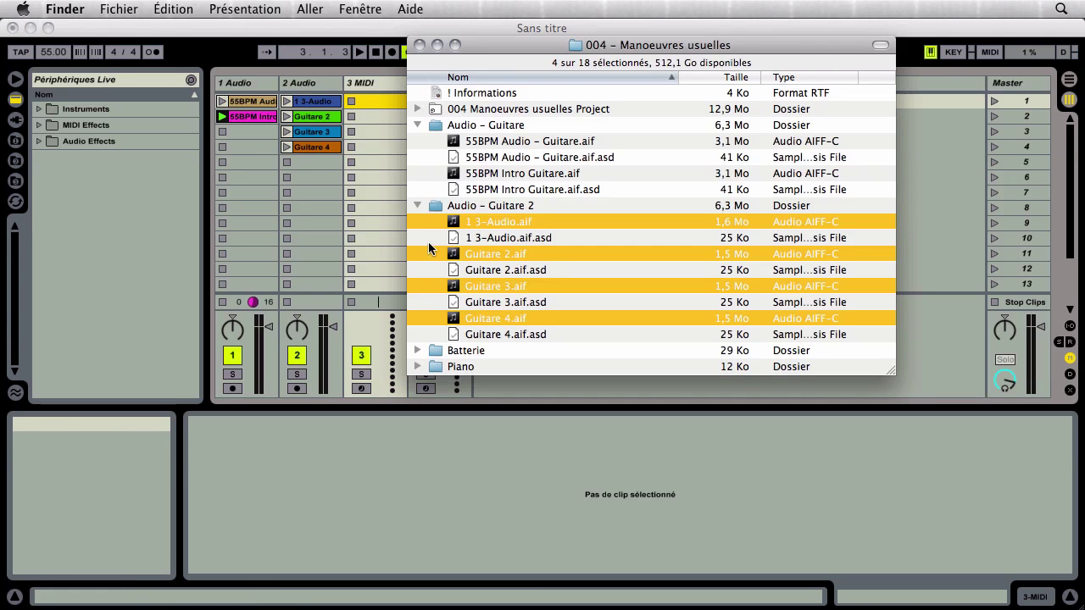
left_click(419, 127)
left_click(419, 141)
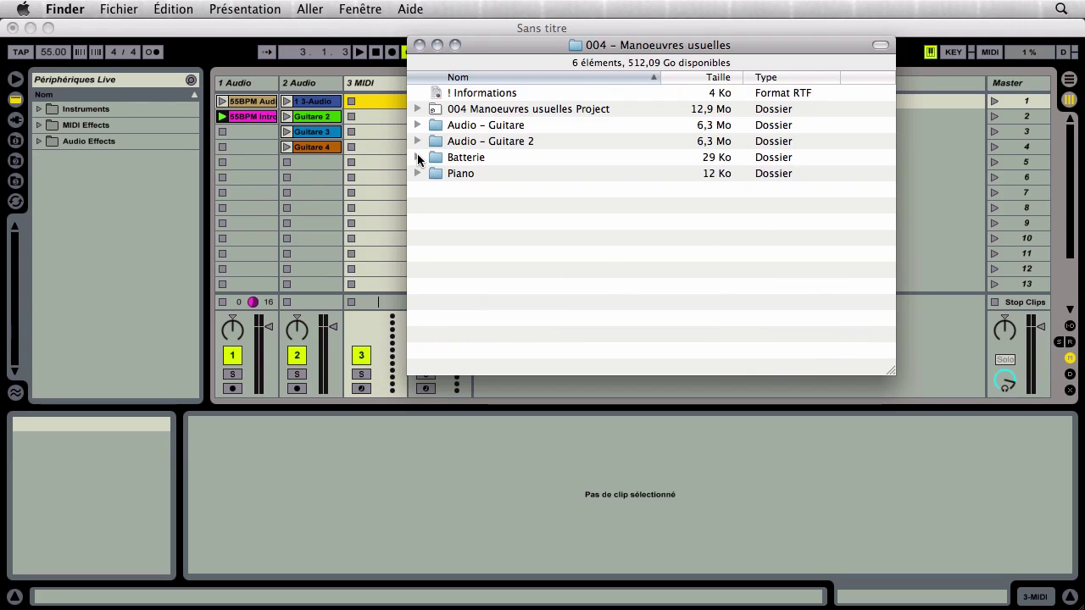
left_click(417, 157)
Import the MIDI files 01.mid to 07.mid from the Batterie folder into 3 MIDI, starting at the first clip slot.
left_click(471, 175)
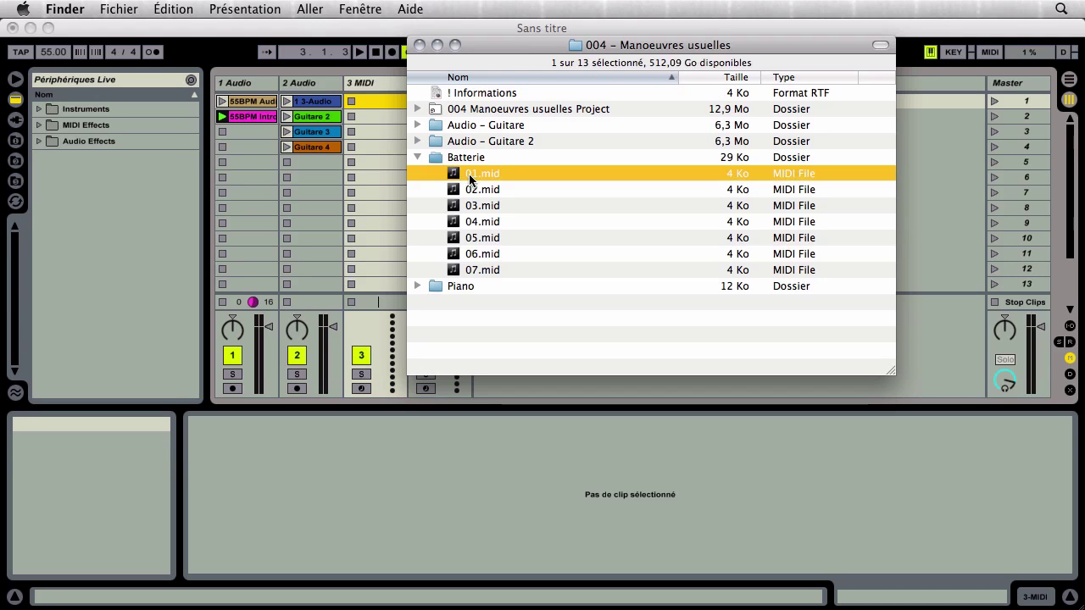
left_click_drag(484, 45, 678, 33)
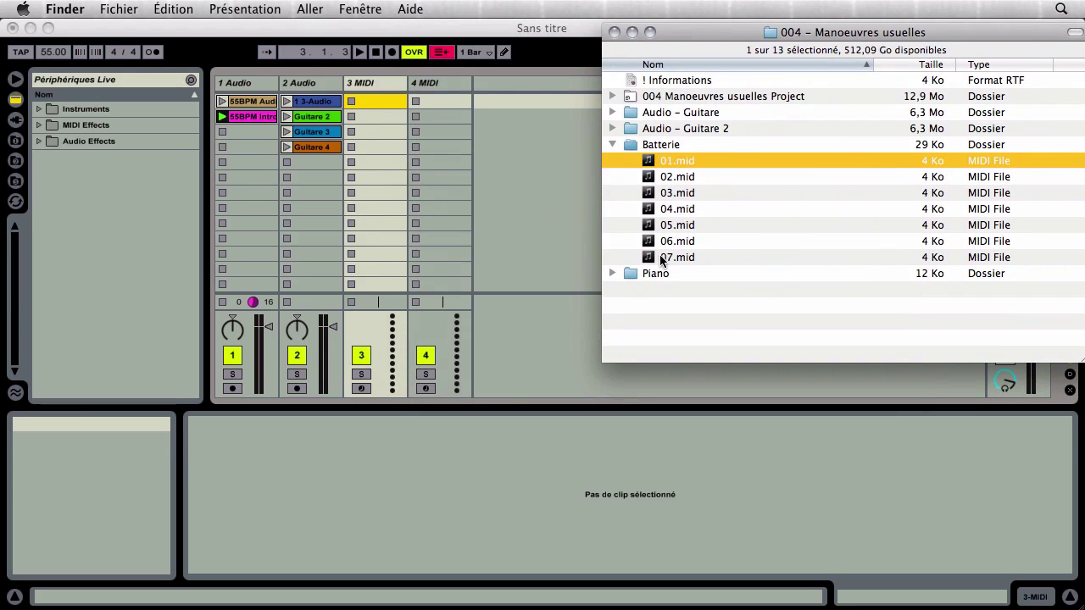
left_click(664, 257, "shift")
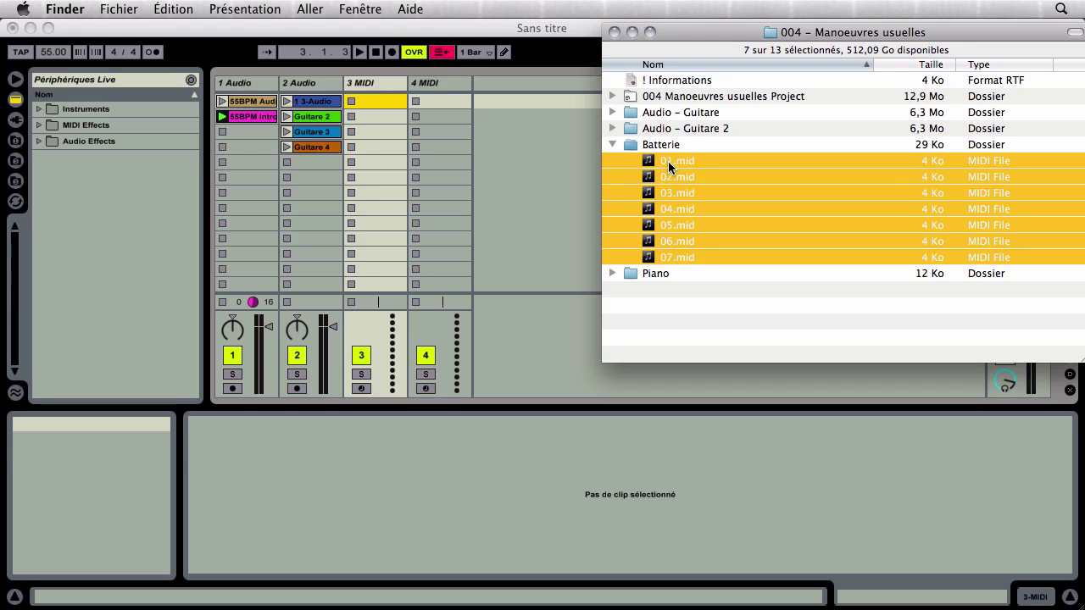
left_click_drag(668, 161, 369, 100)
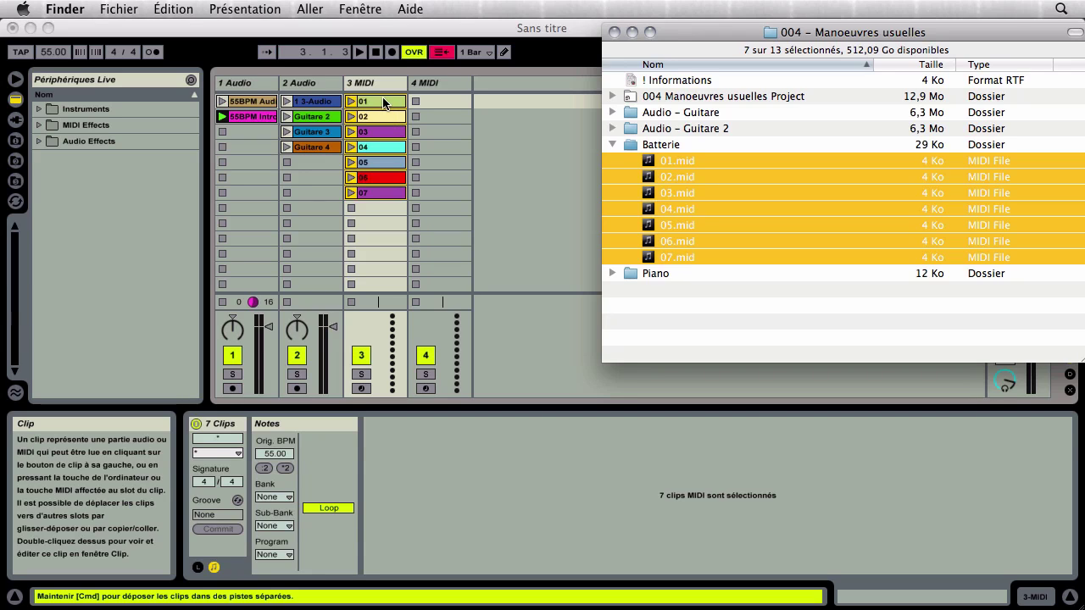
Examine the notes of clips 01 and 02 in 3 MIDI, enlarging the note editor for clip 02.
left_click(384, 103)
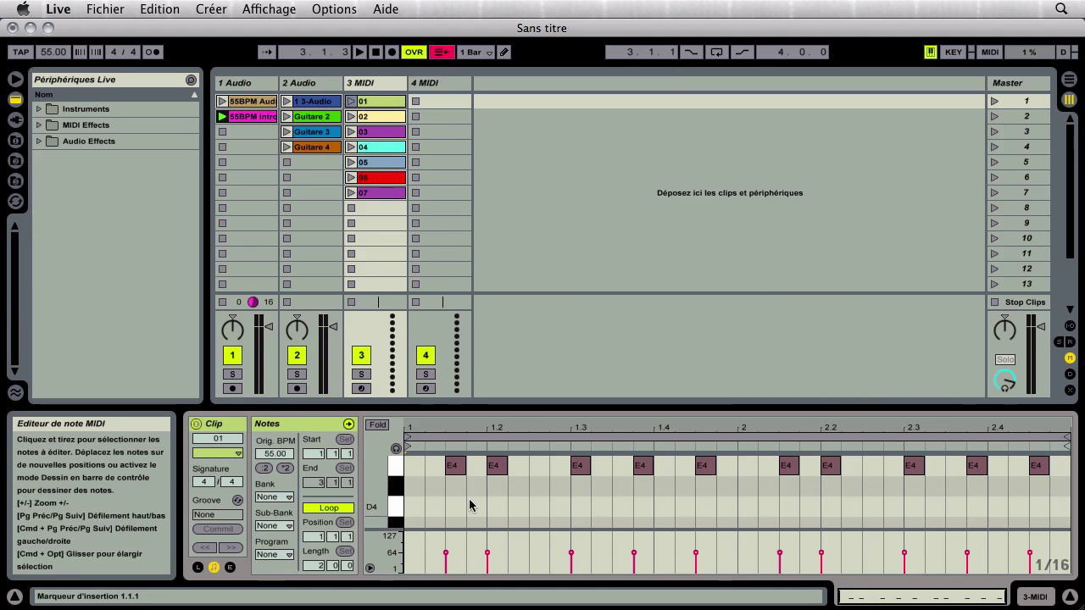
left_click_drag(414, 472, 1055, 468)
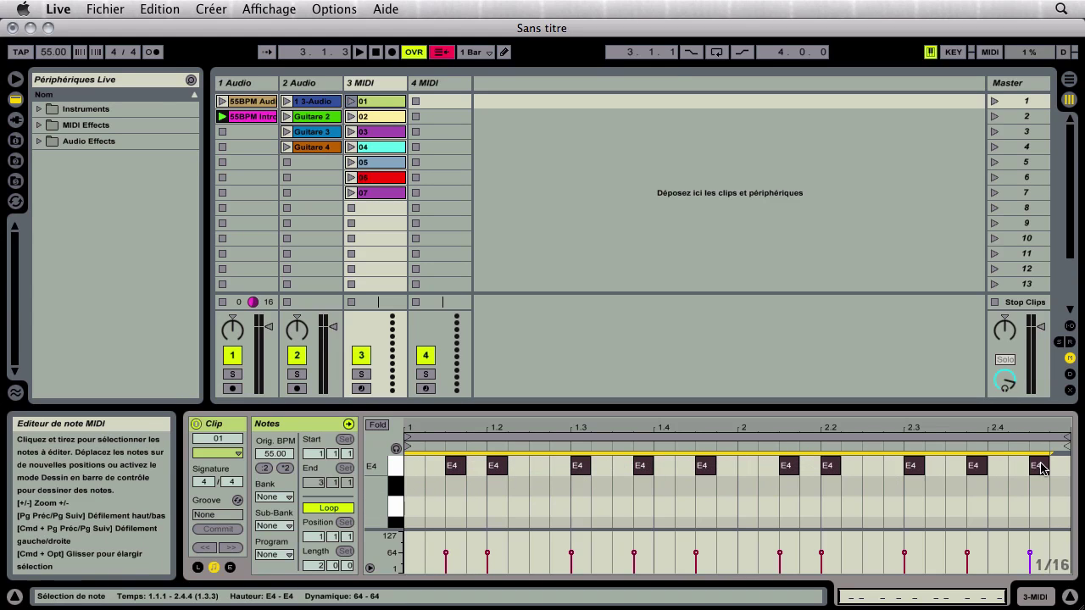
left_click(365, 116)
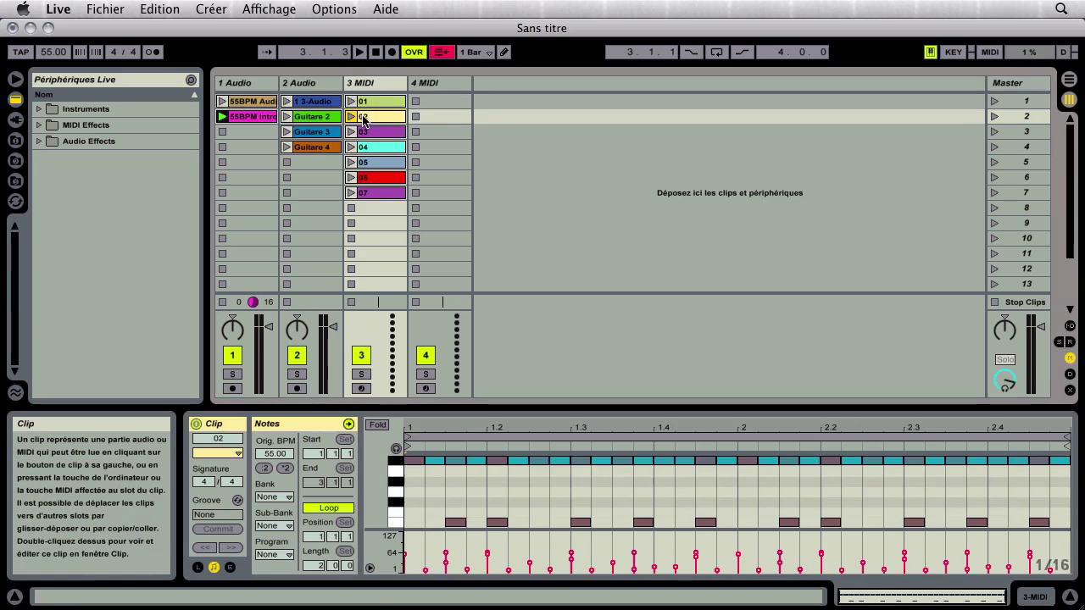
left_click_drag(409, 405, 447, 240)
scroll(450, 385, "up", 5)
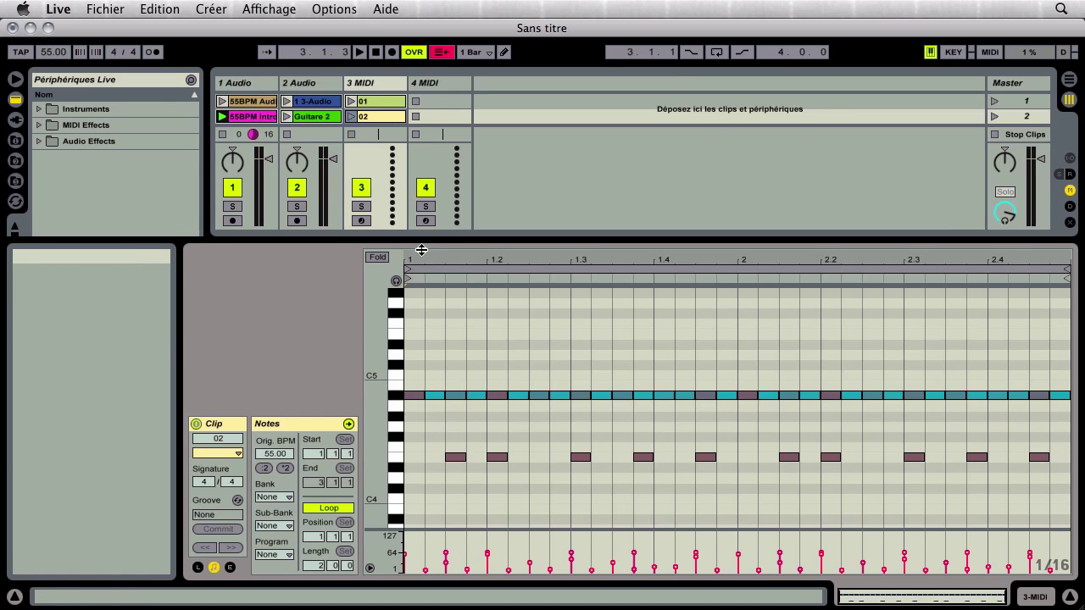
Examine the notes of clips 03, 04, 05 and 06 in 3 MIDI and reduce the note editor's height.
left_click_drag(421, 250, 416, 302)
left_click(376, 146)
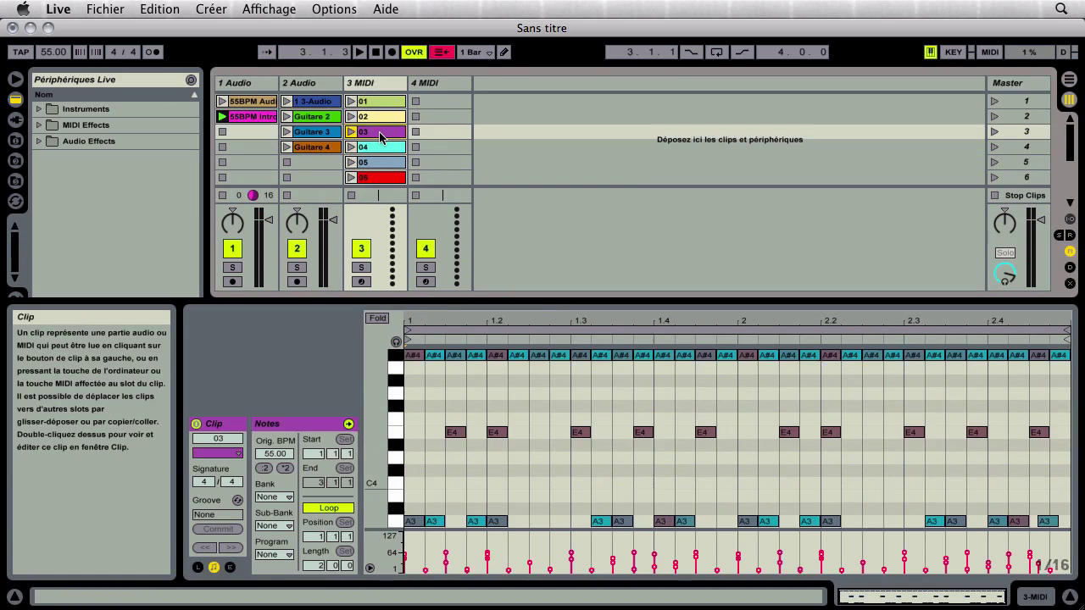
left_click(378, 162)
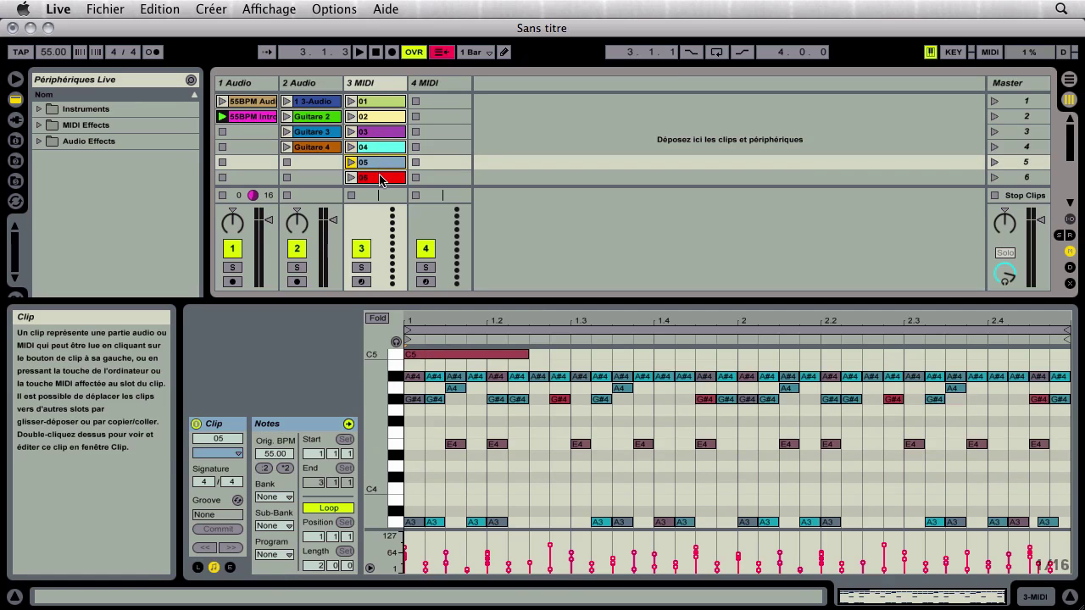
left_click(381, 178)
left_click(379, 166)
left_click_drag(442, 301, 437, 370)
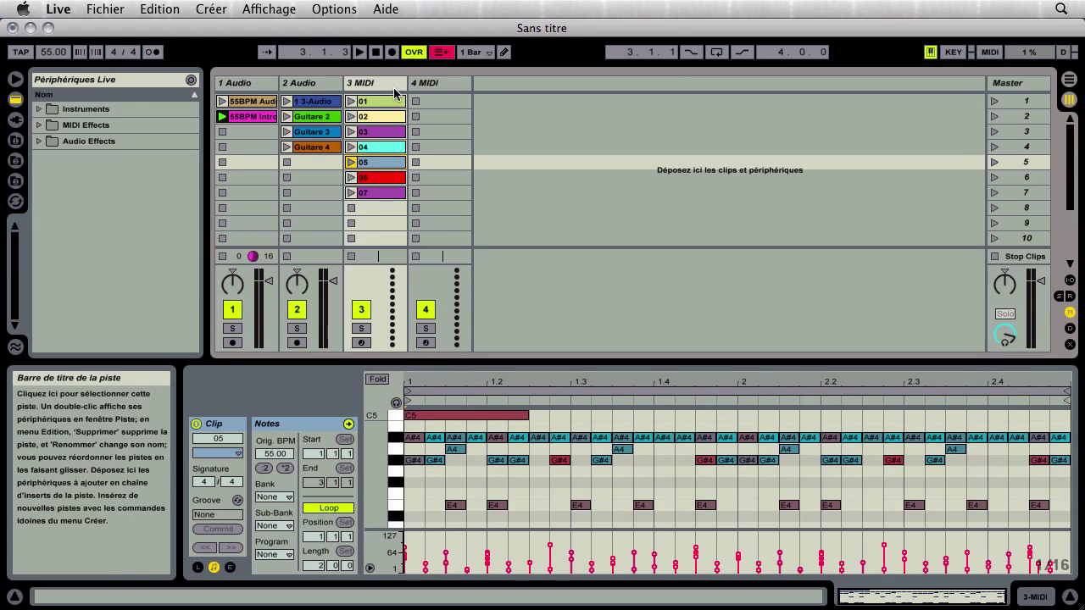
Stop the clips in 1 Audio and launch clip 01 in 3 MIDI.
left_click(221, 132)
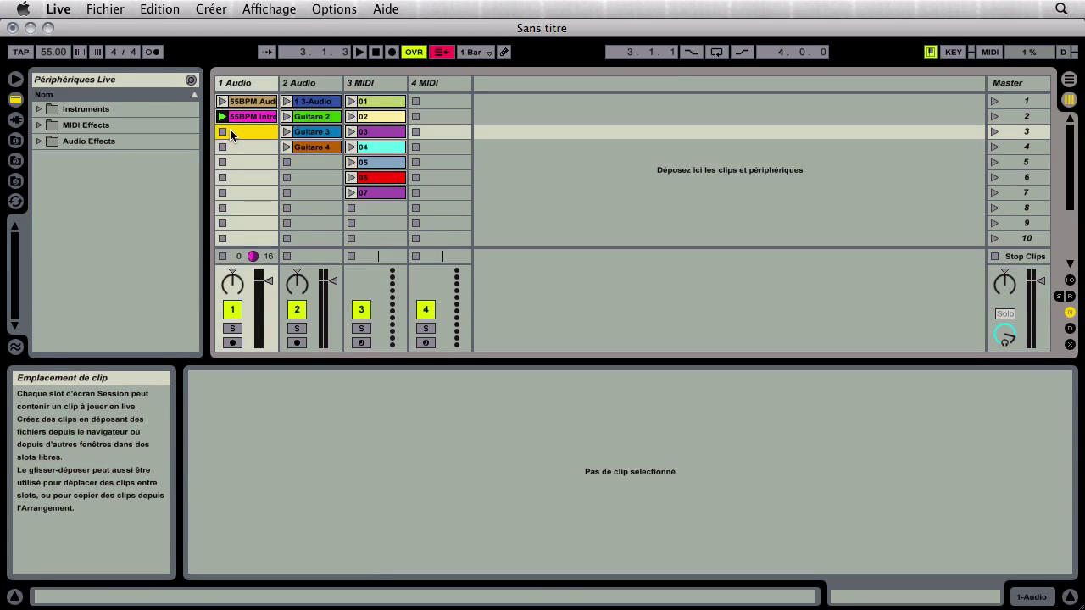
left_click(351, 101)
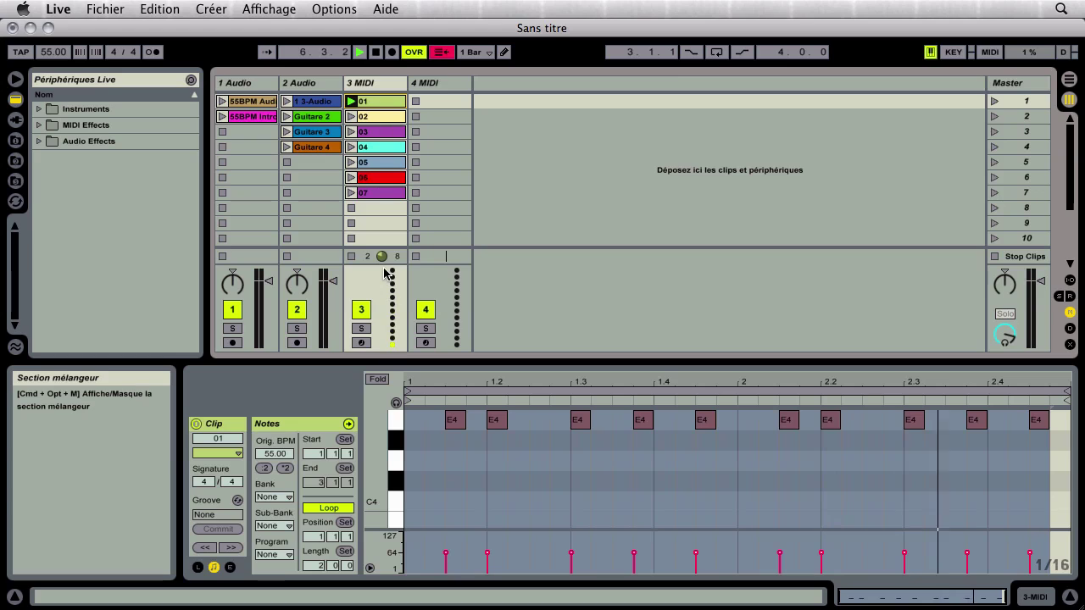
left_click(375, 85)
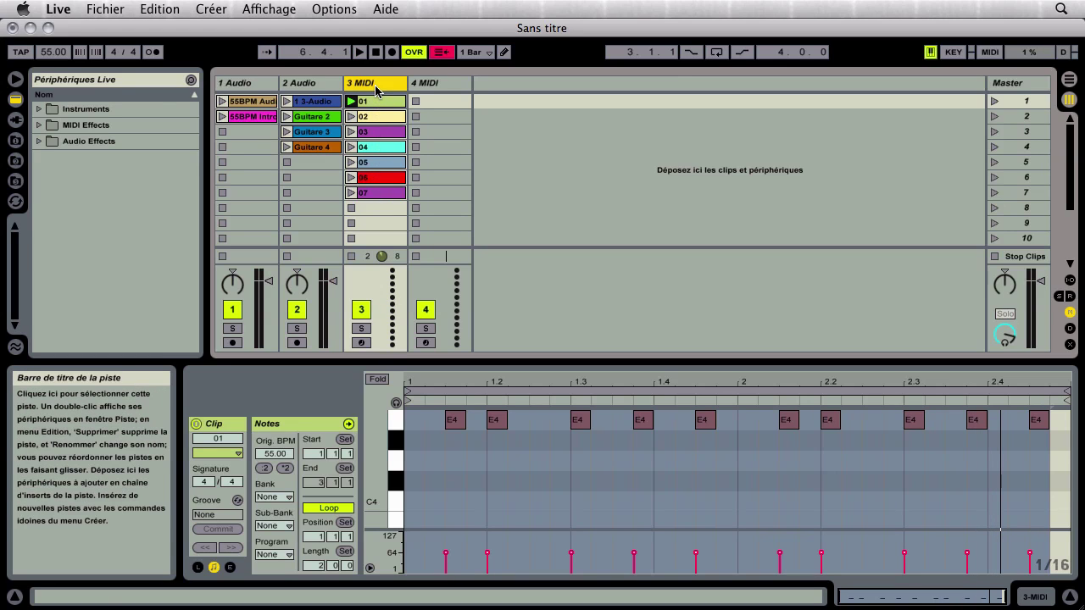
left_click(350, 102)
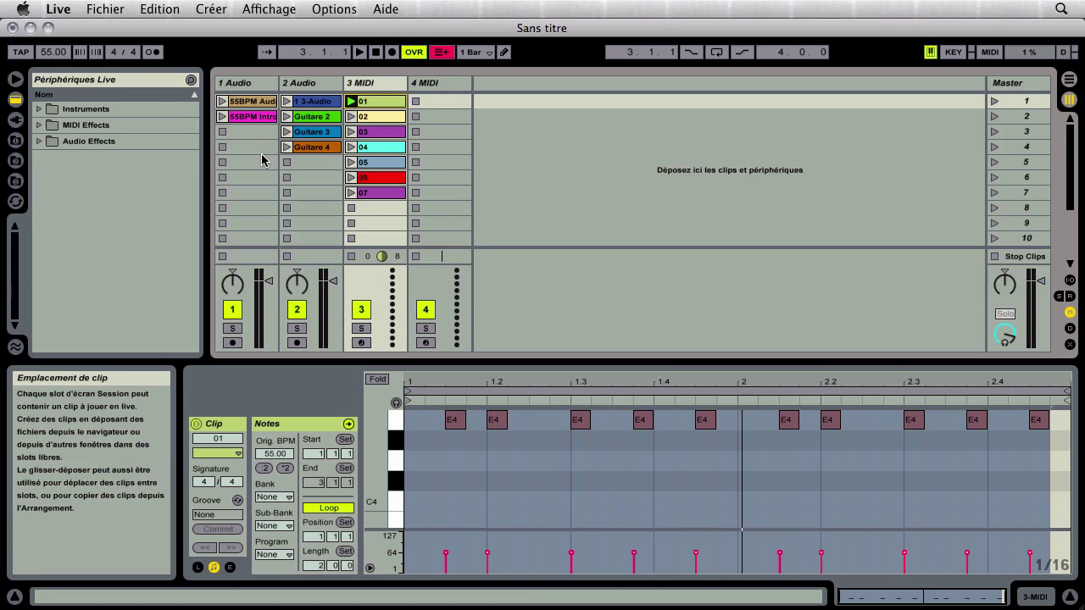
left_click(17, 82)
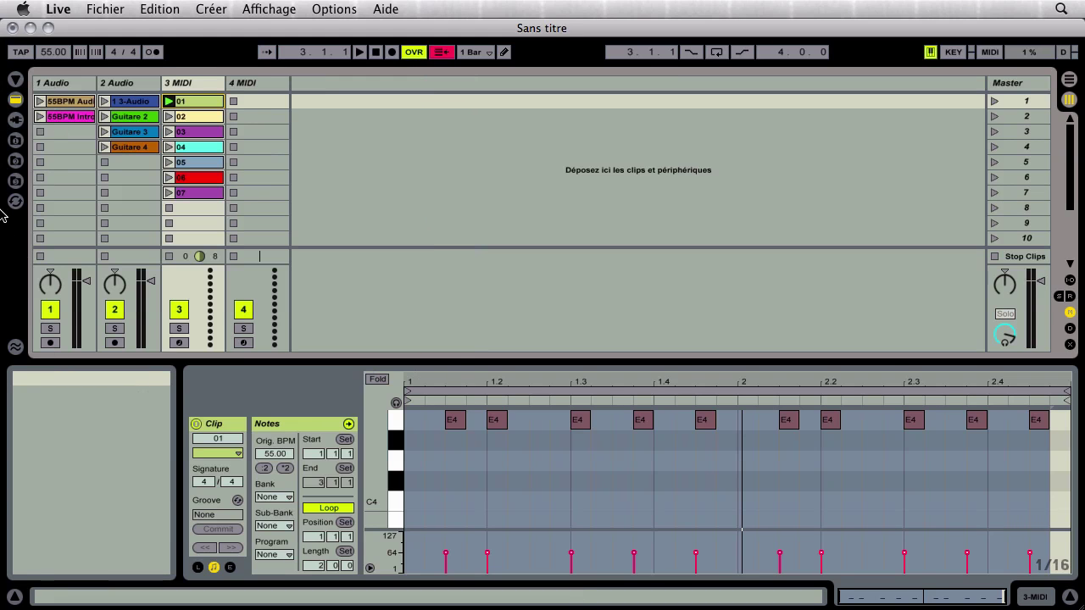
left_click(17, 82)
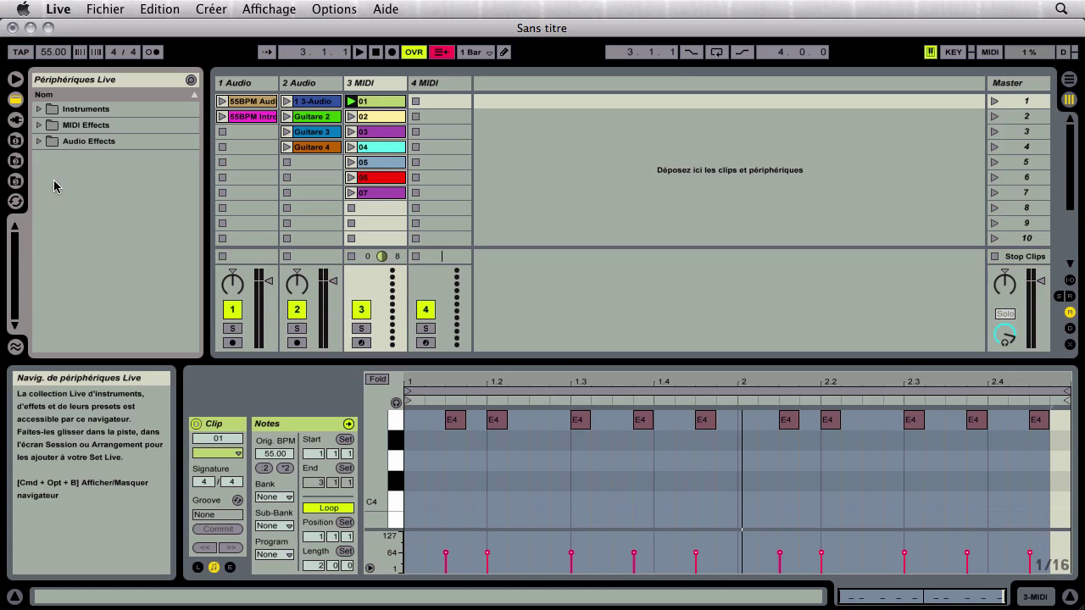
Look through the Instruments and MIDI Effects categories of the Live devices and collapse them again.
left_click(38, 110)
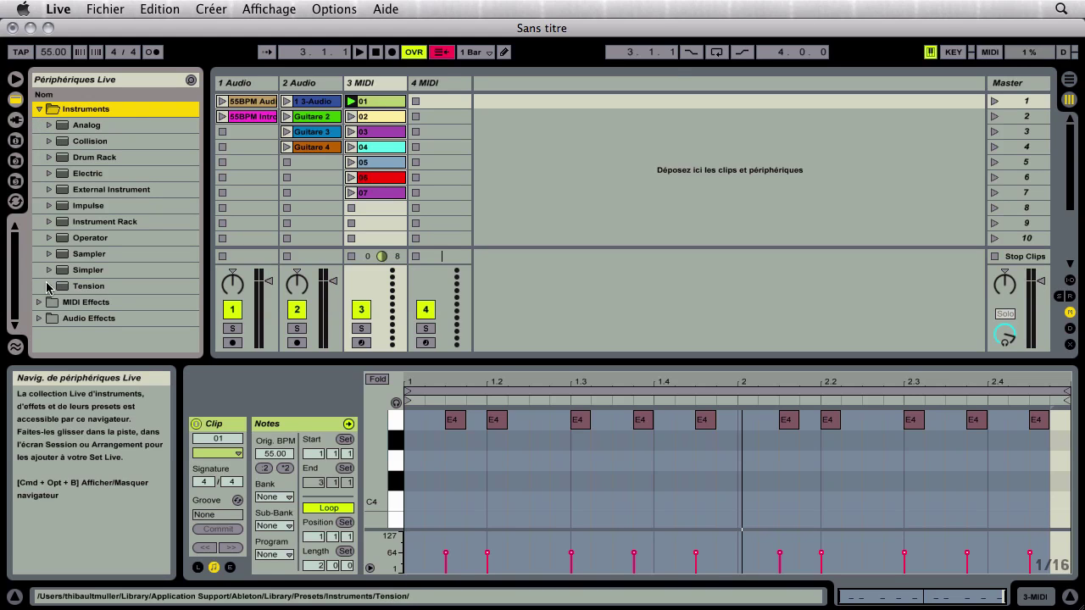
left_click(39, 303)
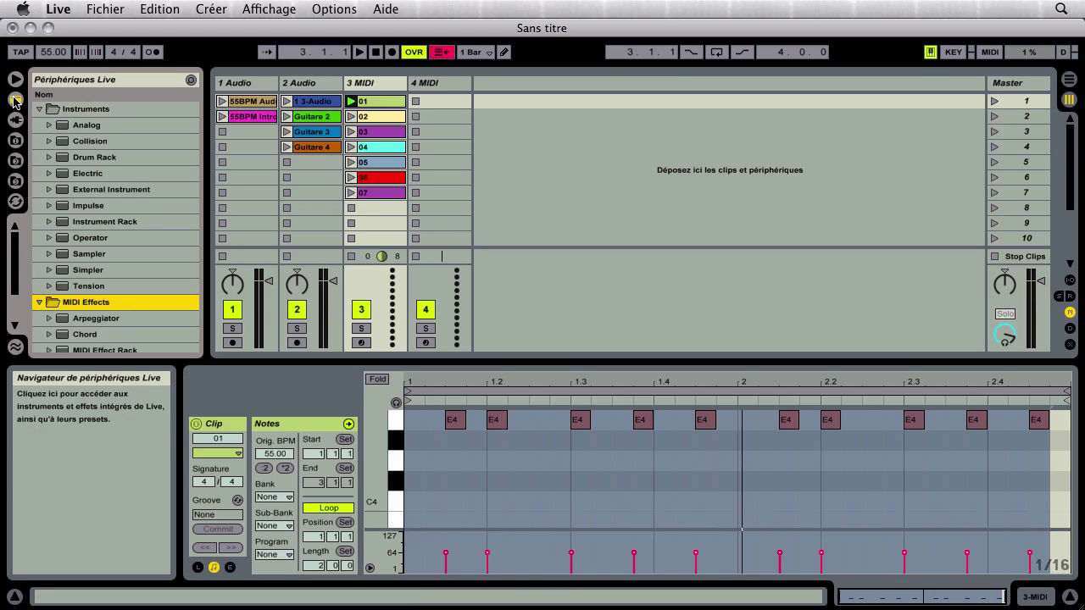
left_click(14, 102)
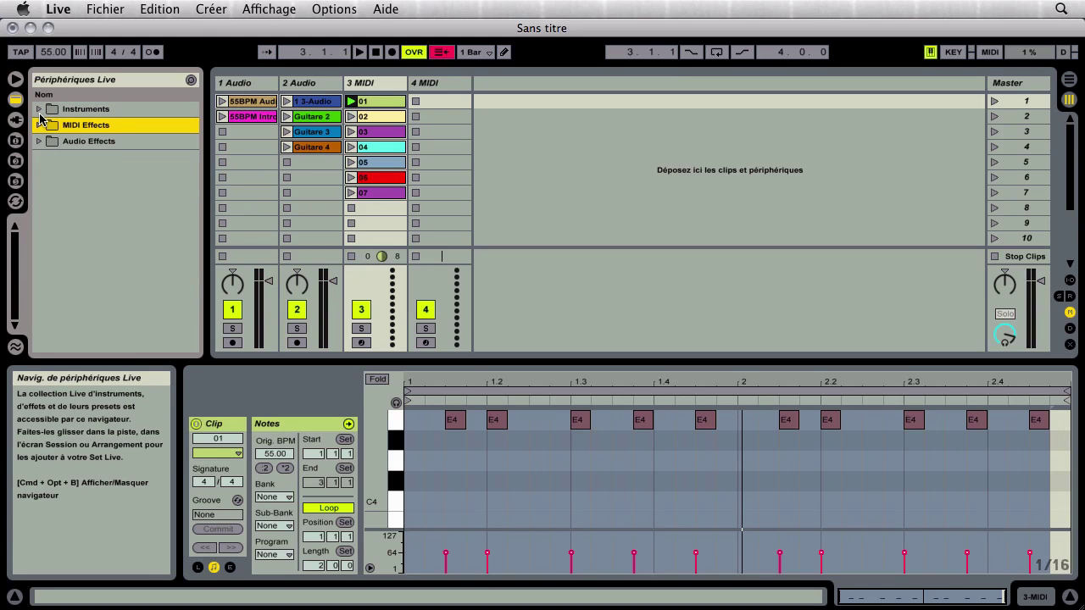
left_click(80, 111)
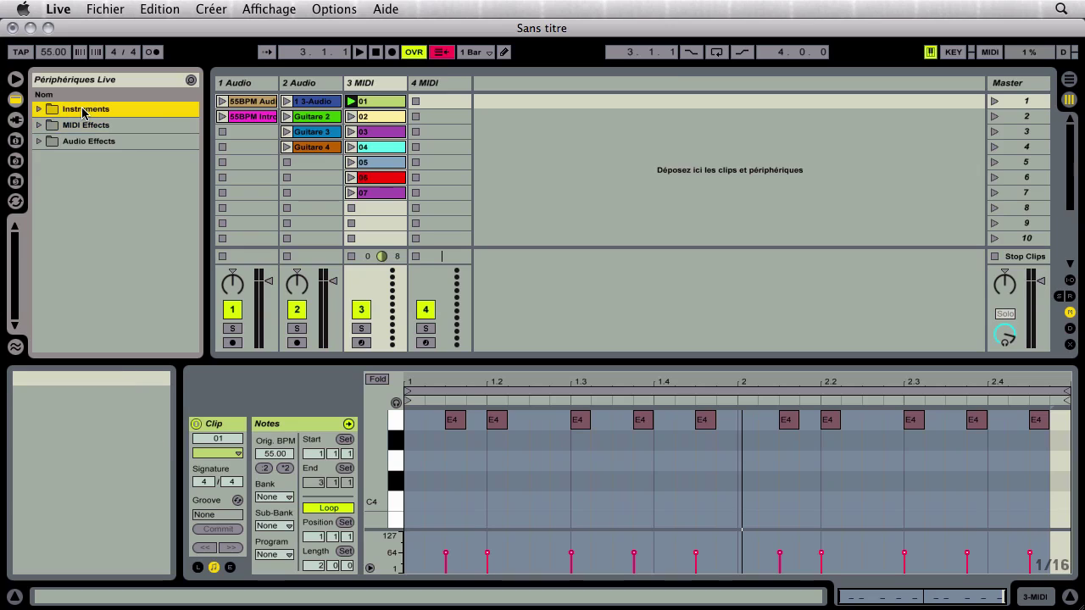
Browse the Drum Rack instrument's Kit presets and select Kit-AmbientLoudPunchLite-Stick.
left_click(39, 110)
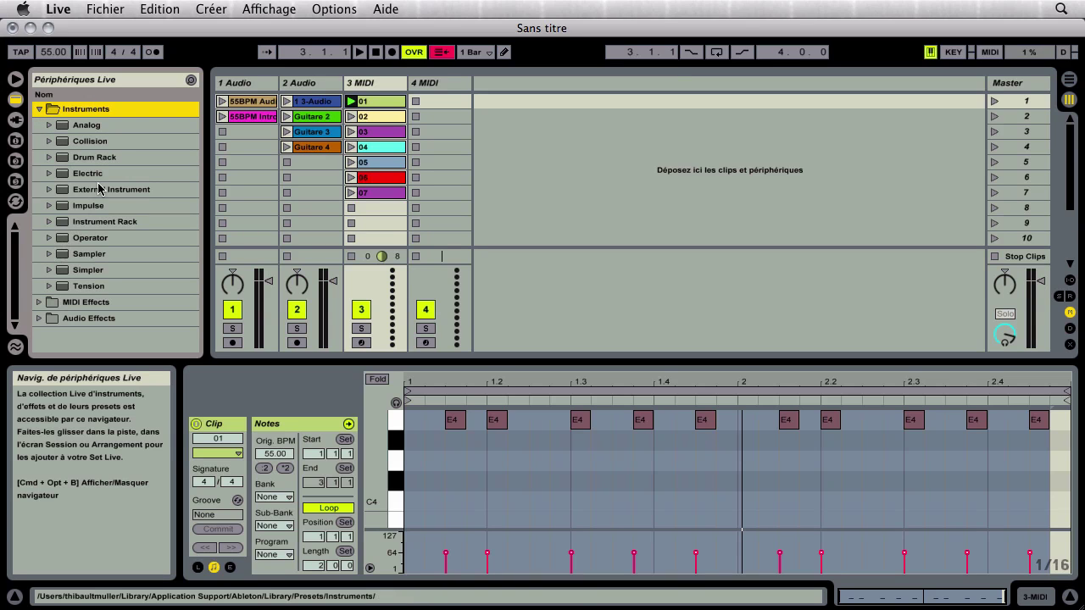
left_click(382, 84)
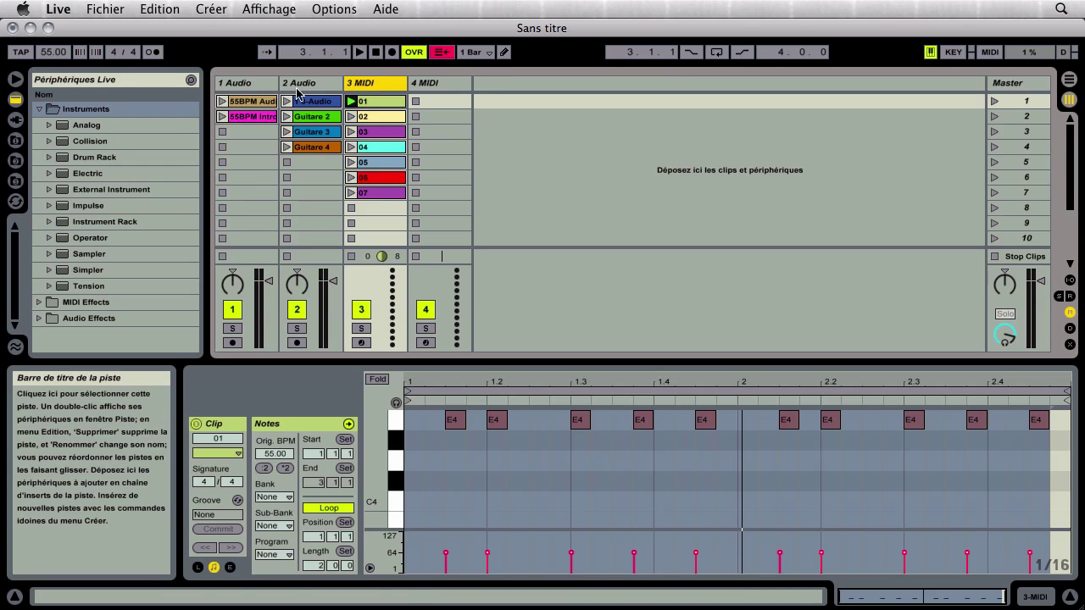
left_click(81, 159)
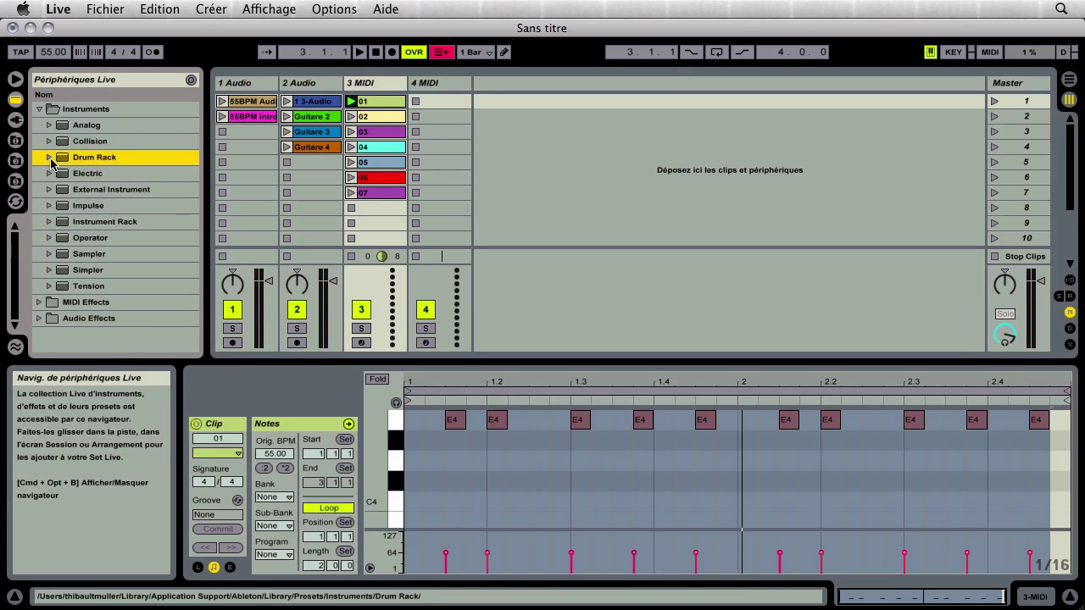
left_click(50, 158)
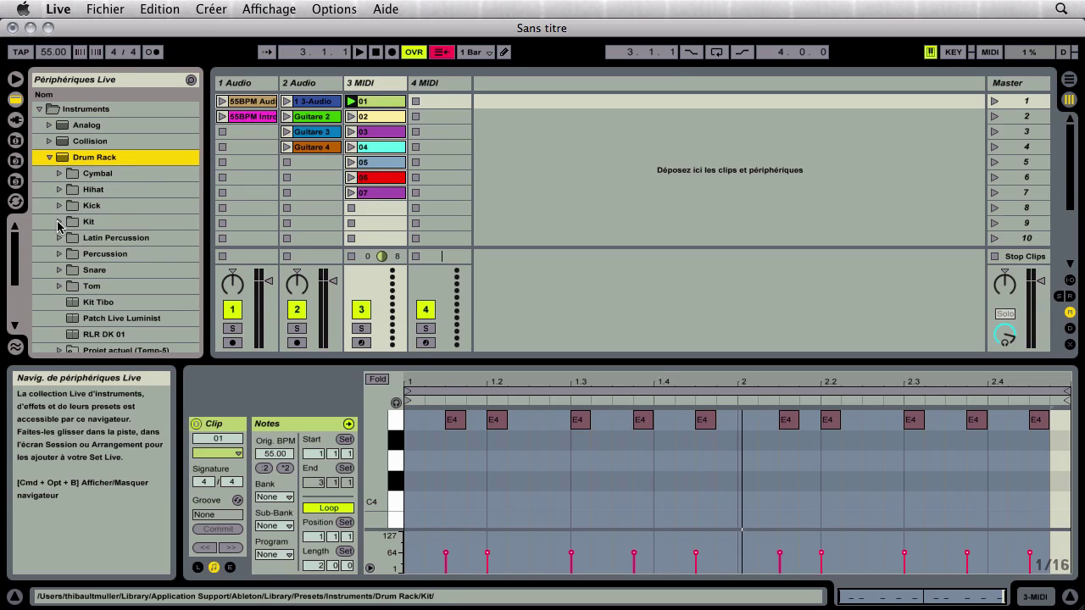
left_click(86, 109)
left_click(90, 161)
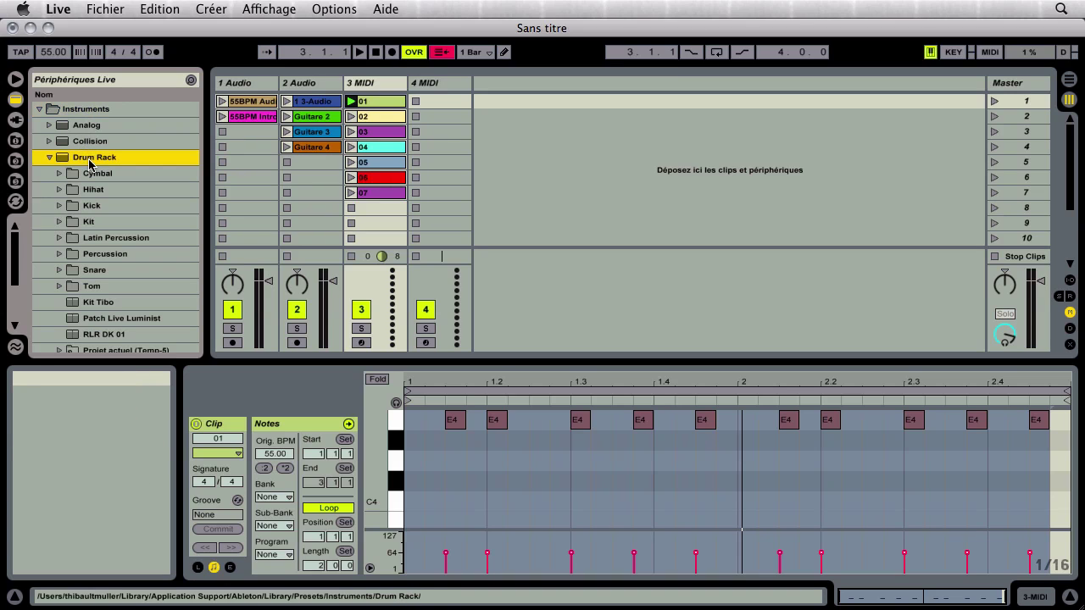
left_click(59, 223)
left_click(58, 222)
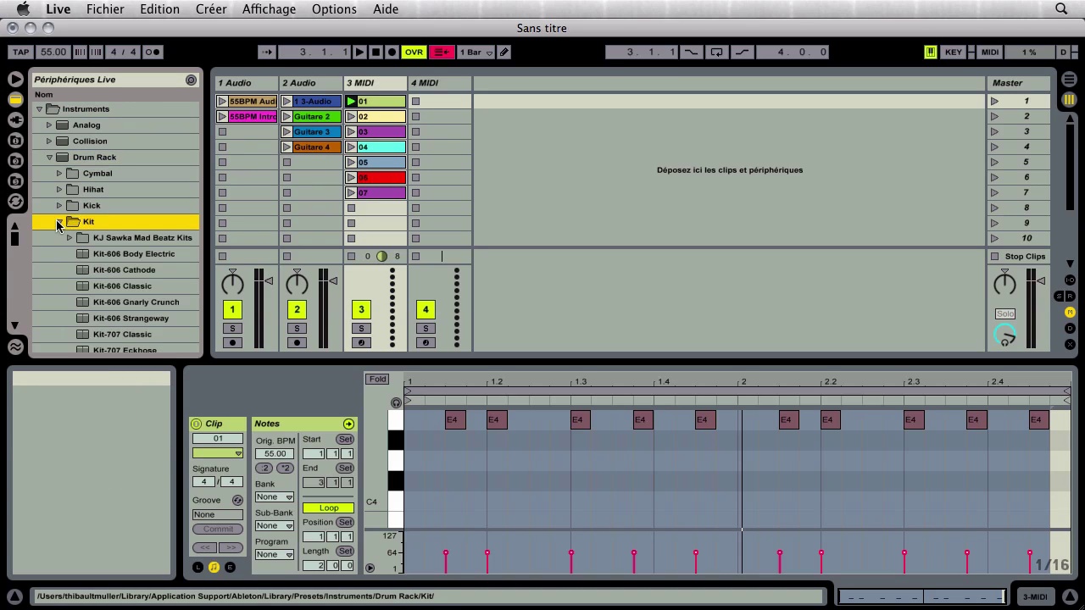
scroll(56, 223, "down", 10)
scroll(56, 220, "down", 7)
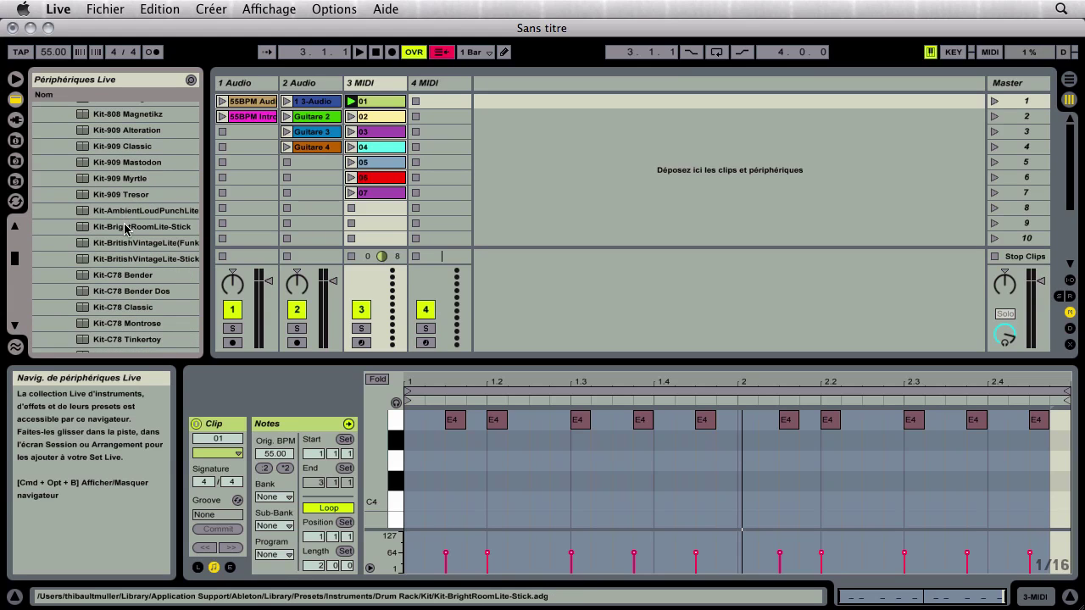
left_click(125, 228)
left_click(125, 211)
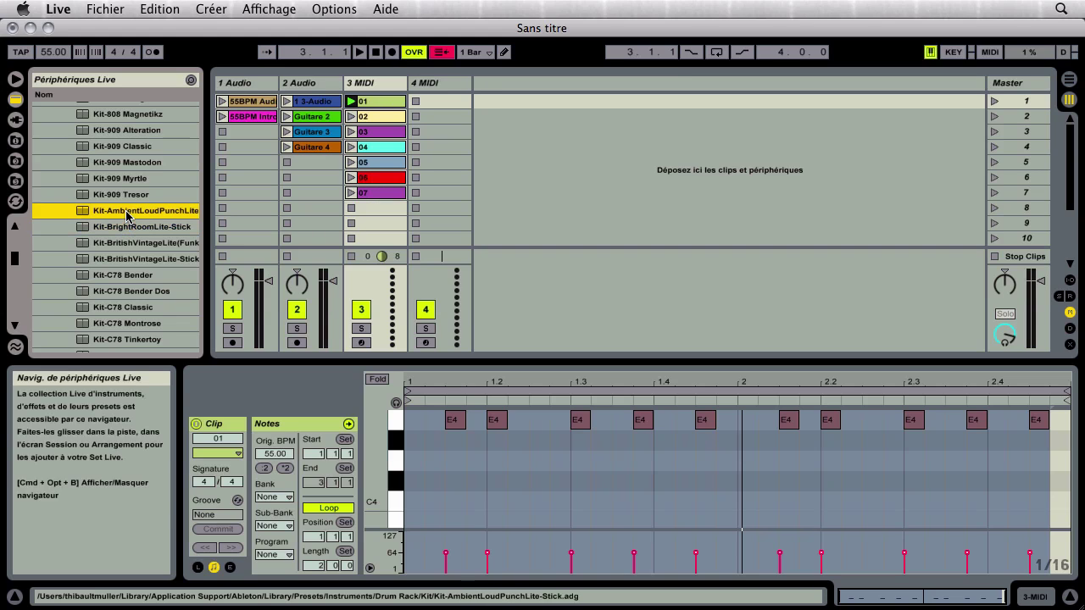
Try the Kit-AmbientLoudPunchLite-Stick preset on 3 MIDI, look through its pads and undo the load.
left_click(399, 85)
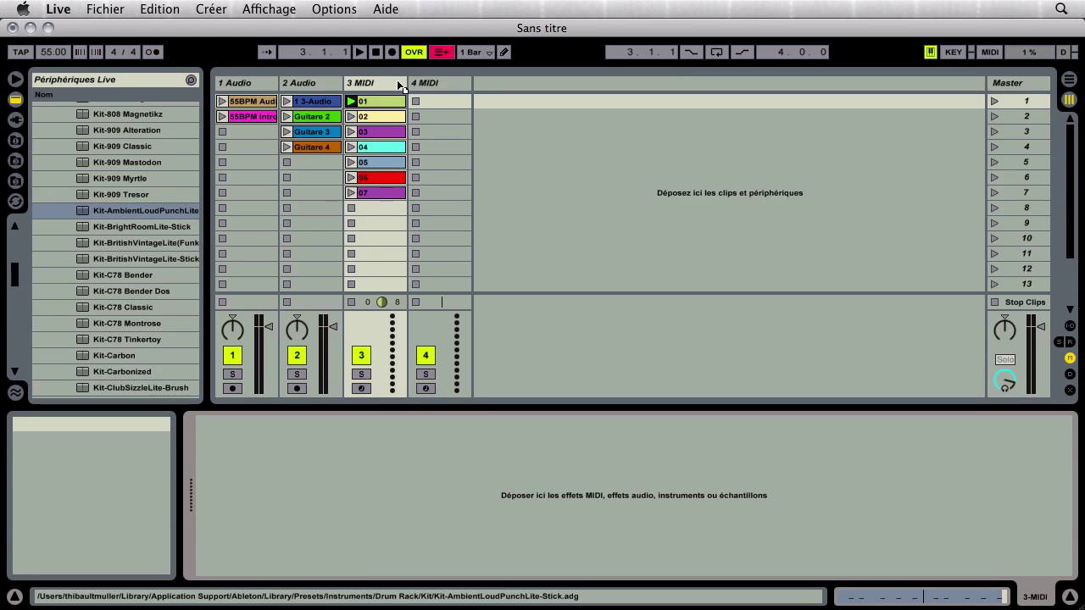
key("Return")
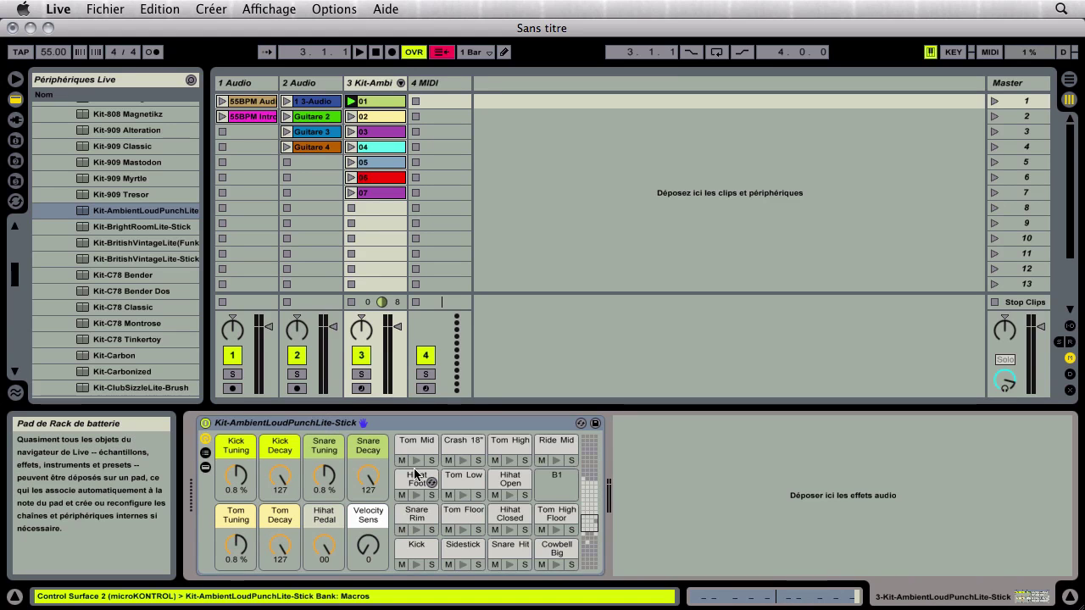
scroll(416, 475, "up", 9)
key("space")
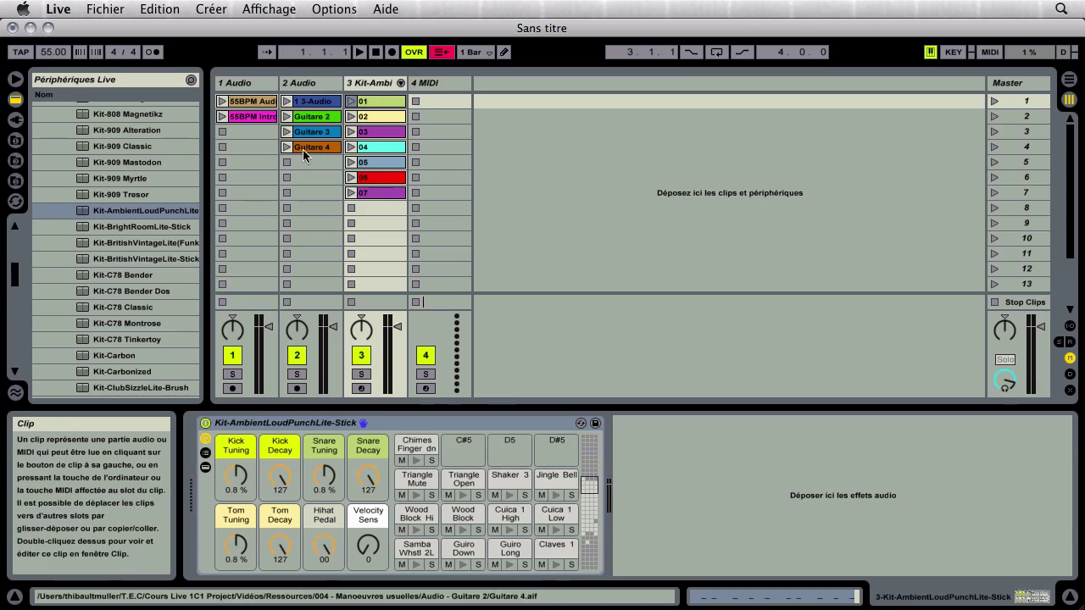
key("super+z")
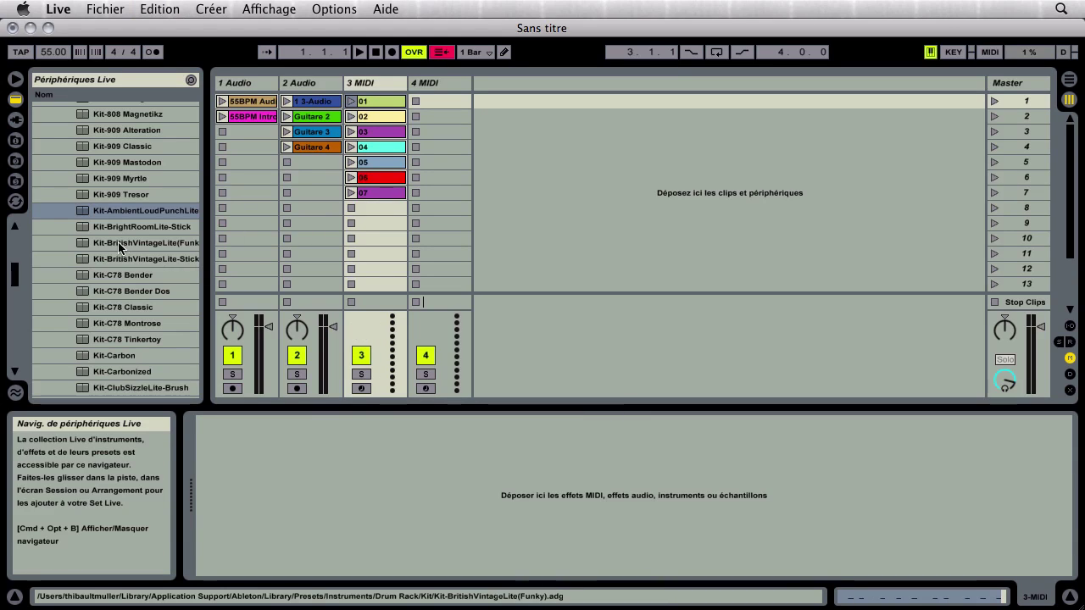
Load the Kit-AmbientLoudPunchLite-Stick preset onto the 3 MIDI track.
left_click(118, 214)
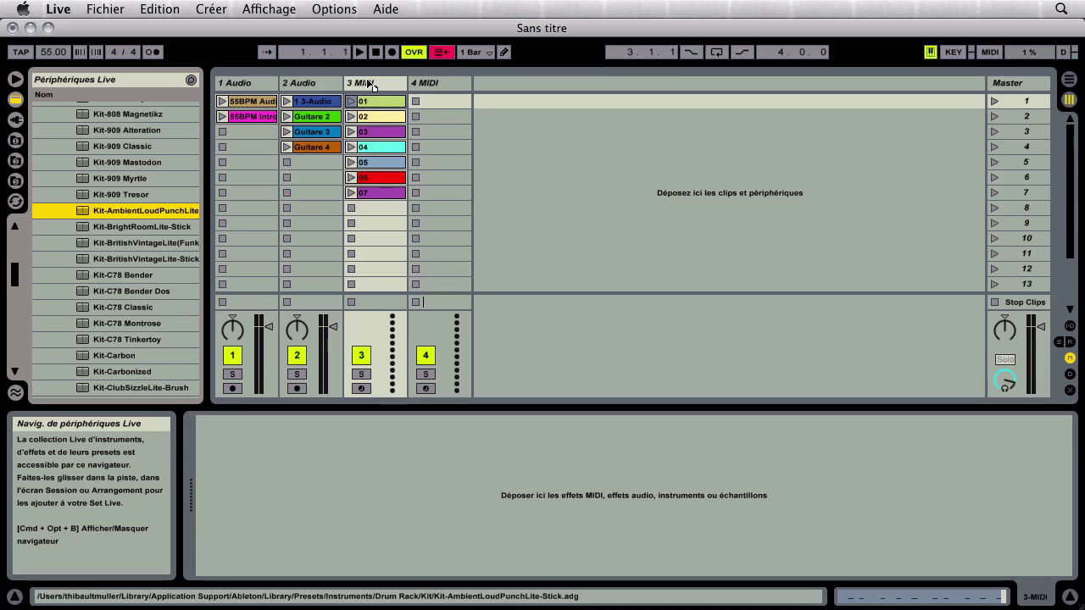
left_click_drag(369, 84, 369, 85)
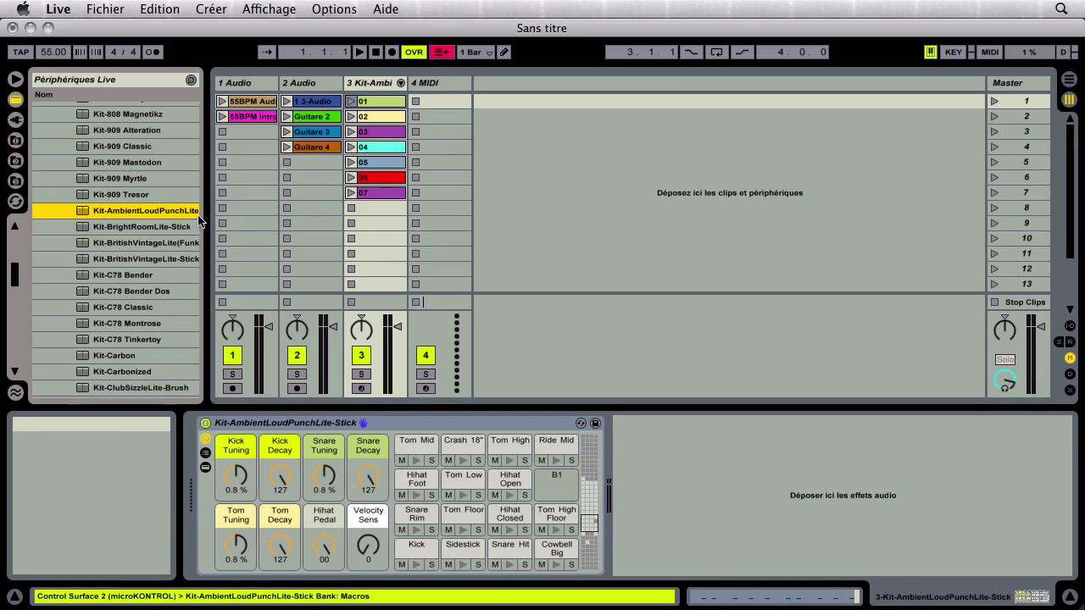
Launch clip 04 on the drum kit track to hear it.
left_click(362, 103)
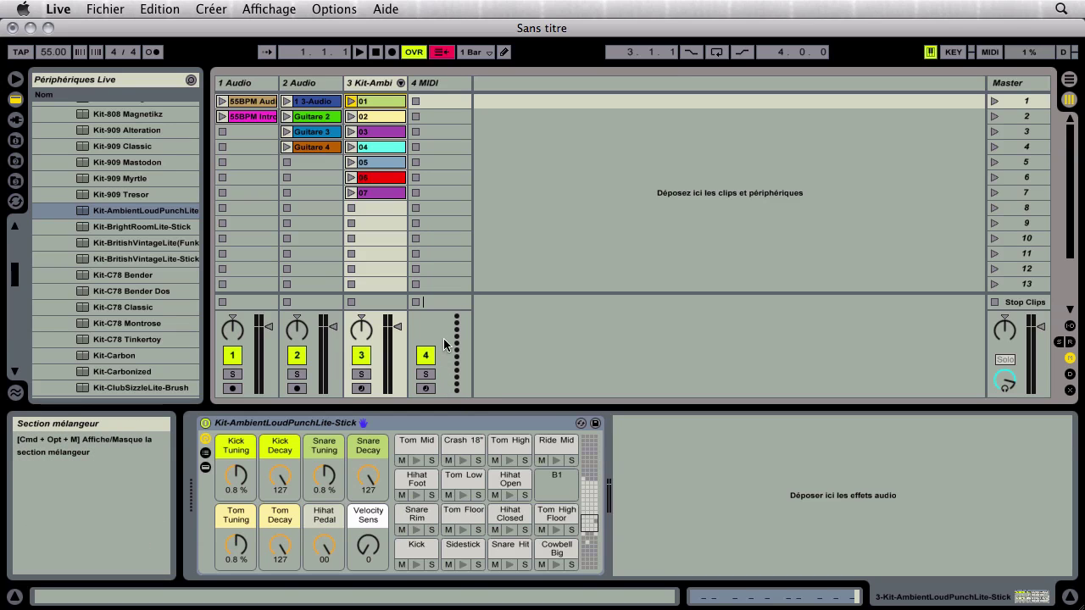
left_click(351, 102)
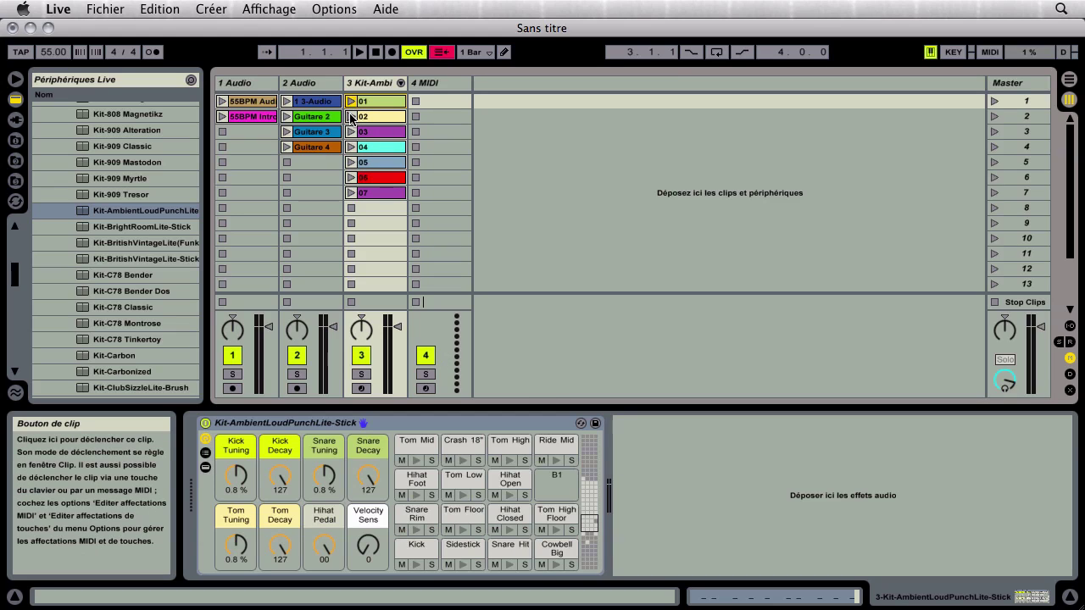
left_click(351, 147)
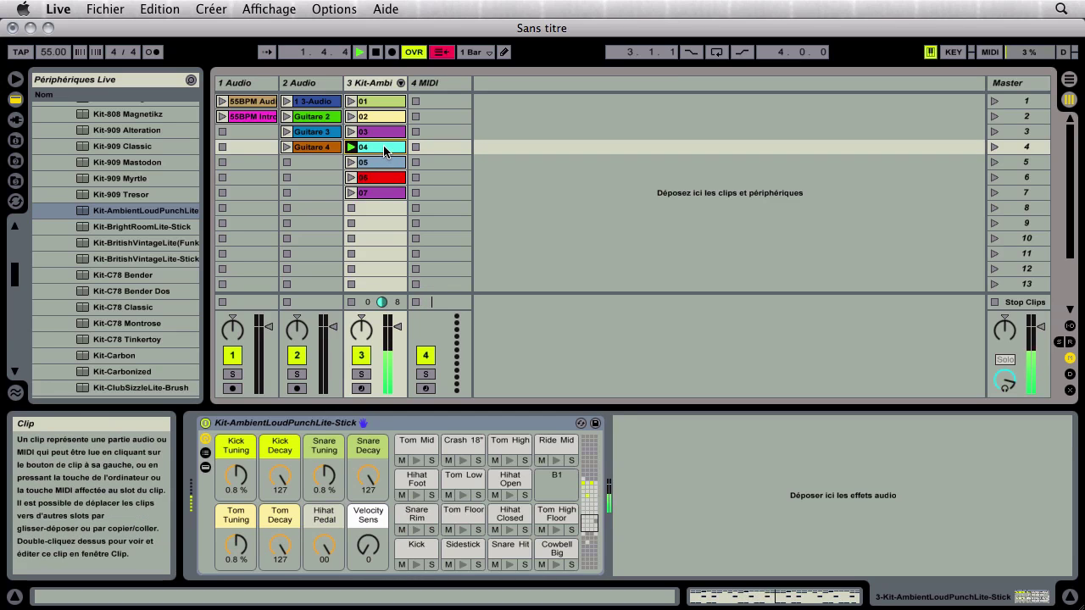
Examine the notes of clip 04 against the kit's pad names in an enlarged note editor, and reduce the editor's height again.
double_click(380, 148)
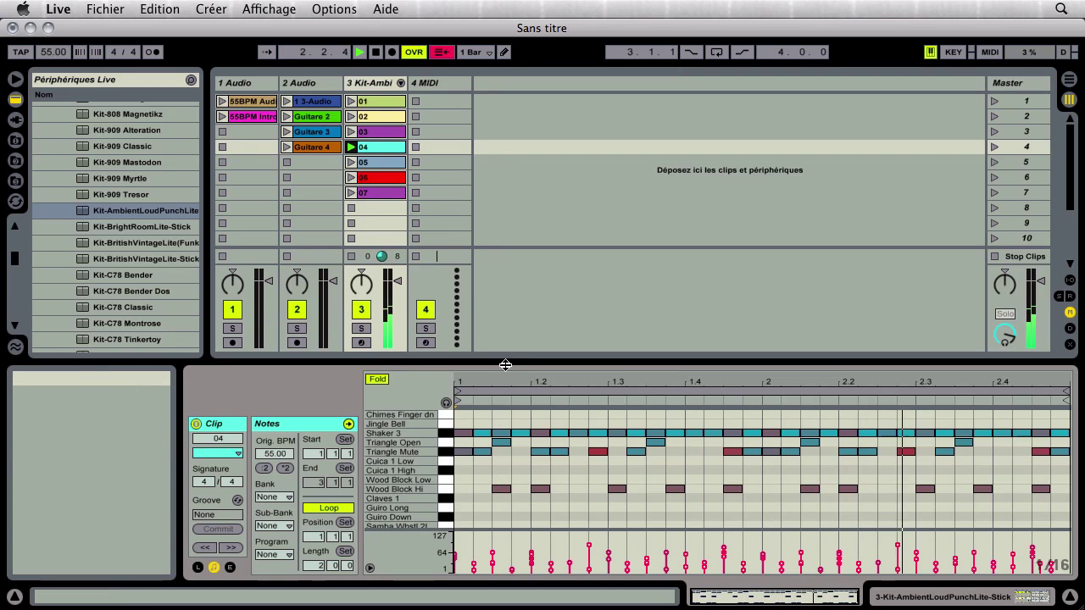
left_click_drag(509, 364, 532, 217)
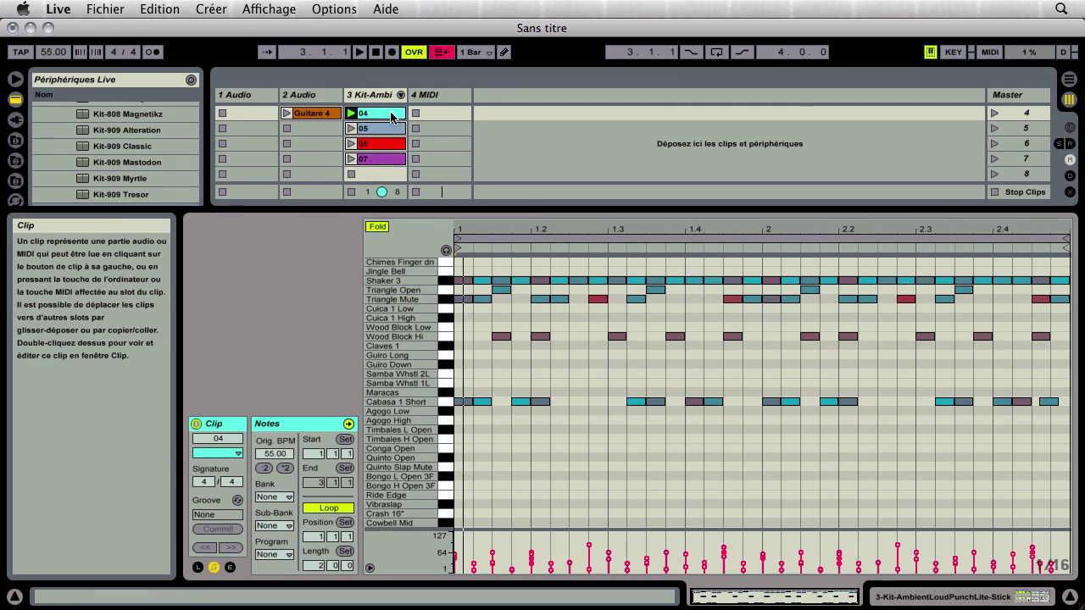
left_click_drag(460, 261, 1056, 444)
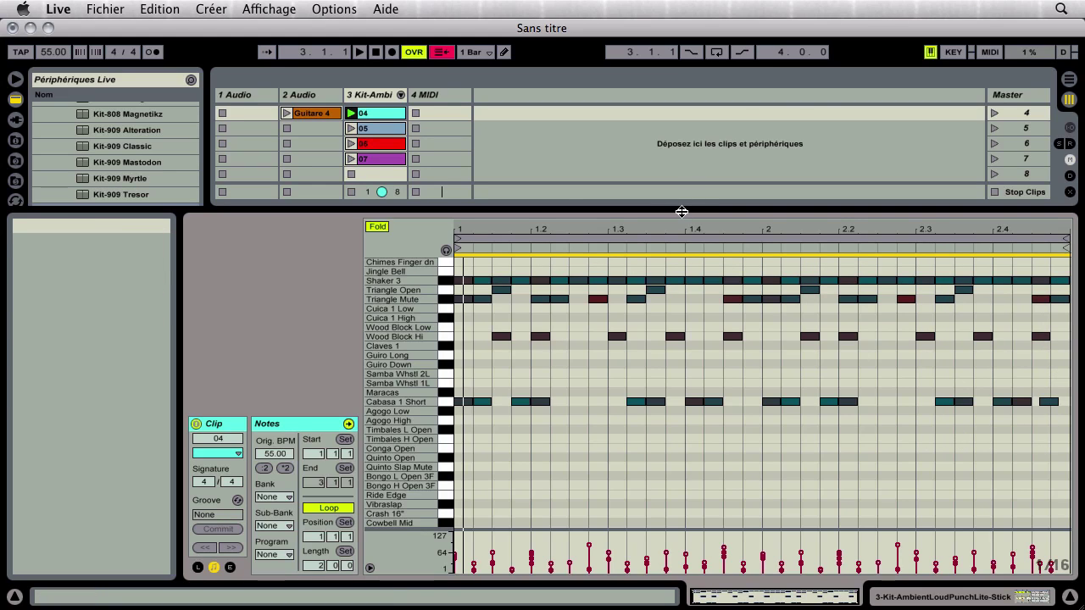
left_click_drag(681, 211, 658, 410)
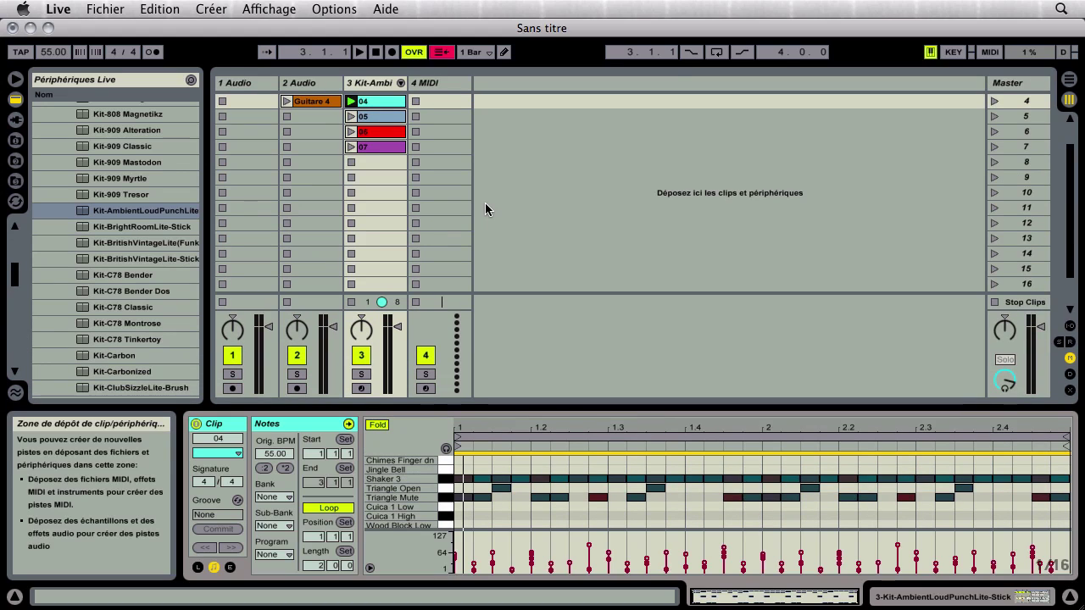
scroll(485, 203, "up", 3)
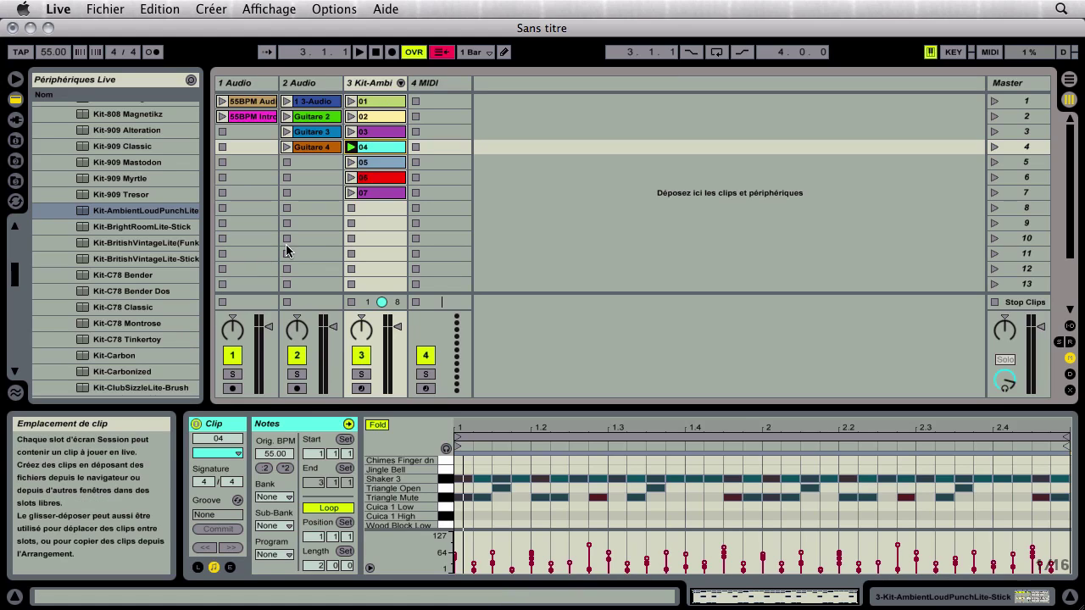
Import the MIDI files 01.mid to 03.mid from the Piano folder into 4 MIDI, starting at the first slot, and display the Keys clip's notes.
left_click(438, 85)
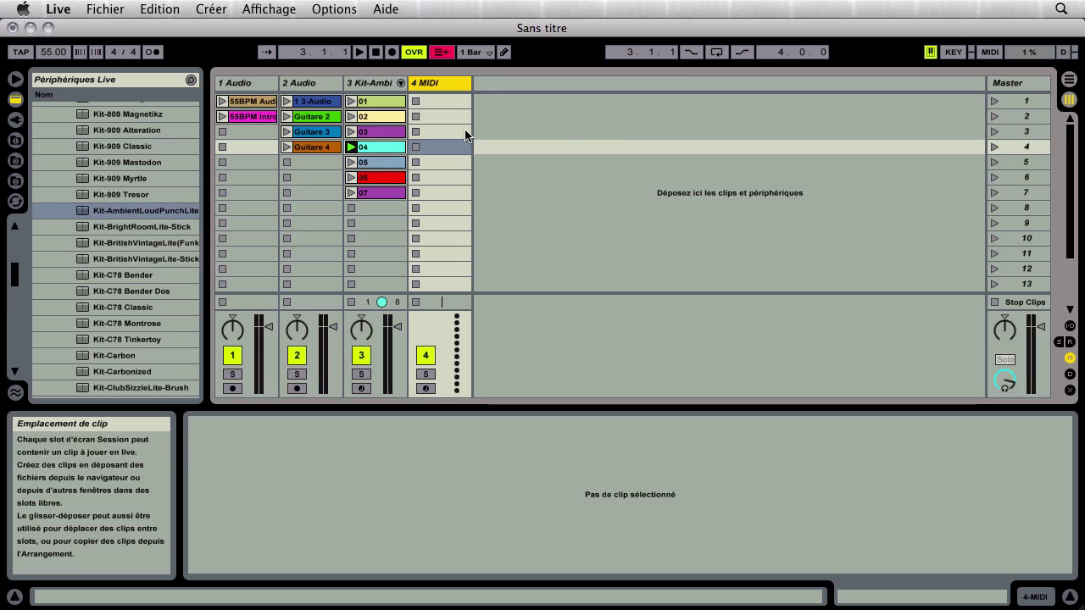
key("super+Tab")
left_click(612, 273)
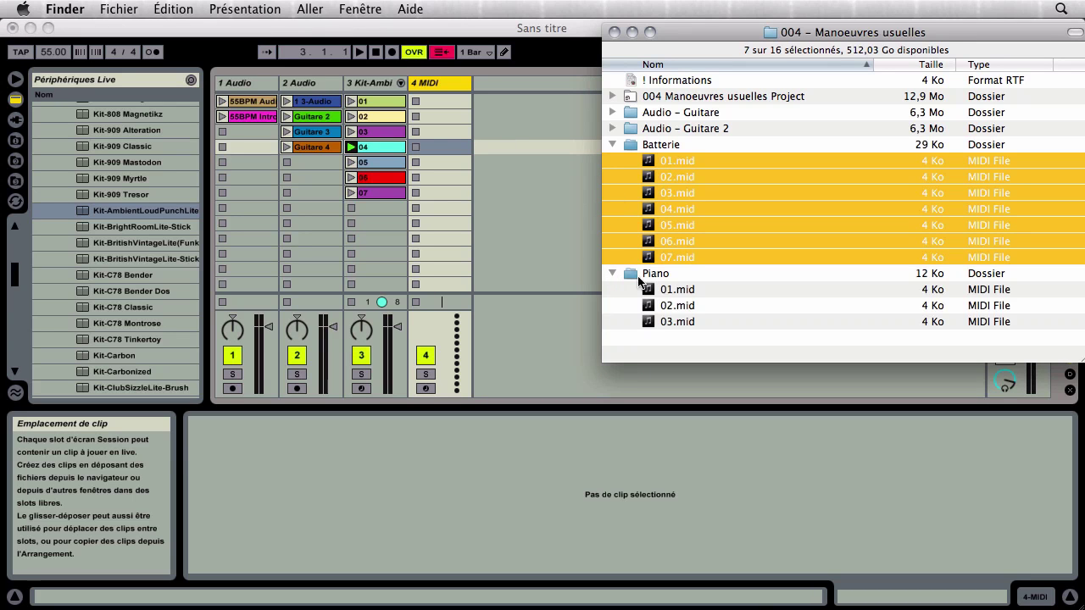
left_click(678, 290)
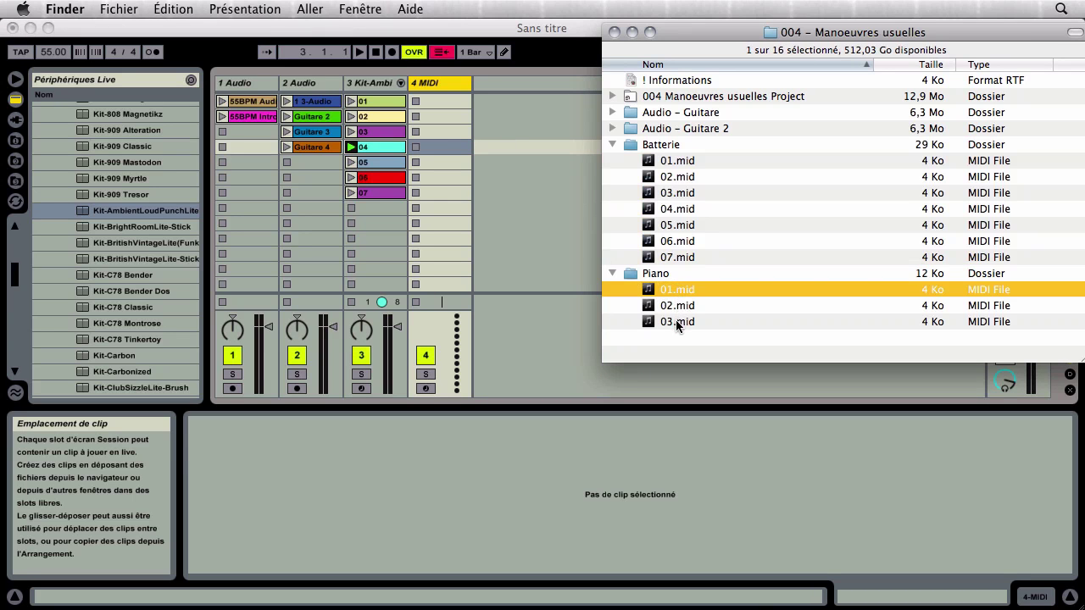
left_click(675, 319, "shift")
left_click_drag(668, 289, 439, 110)
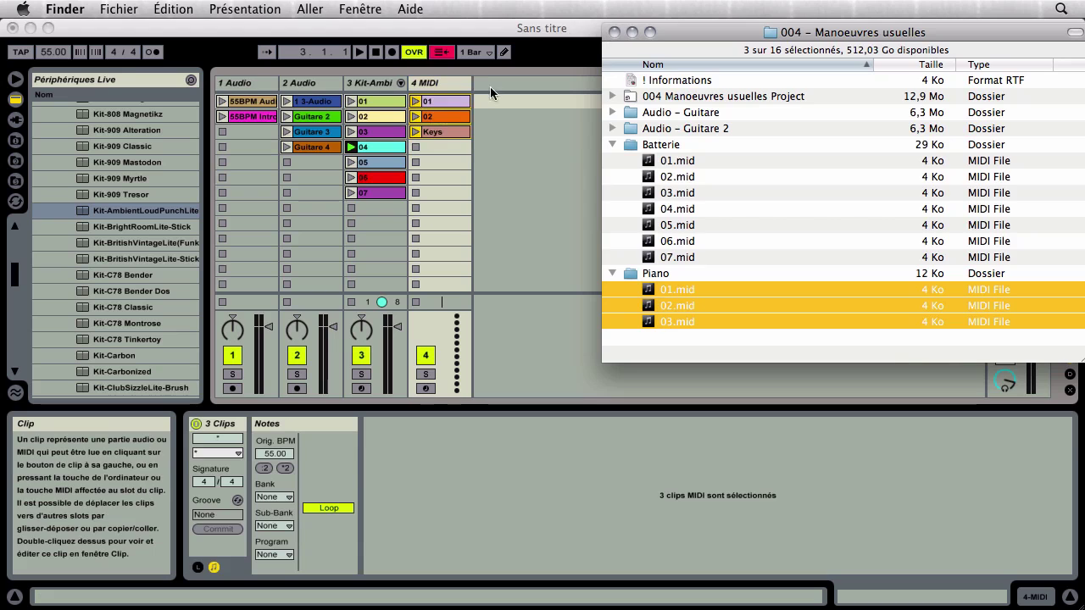
left_click(490, 86)
left_click(428, 133)
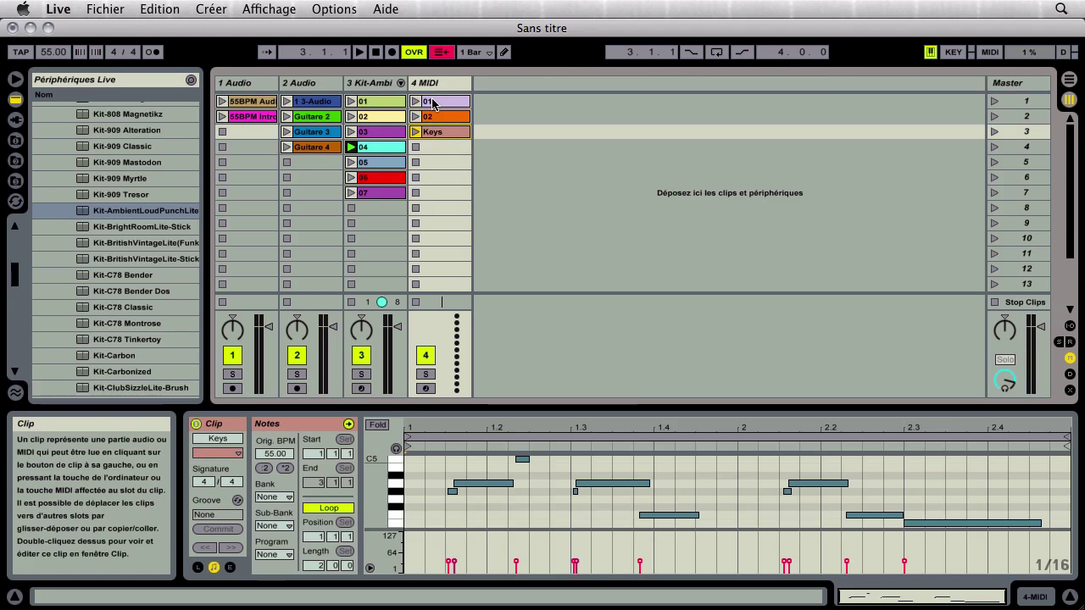
Display the notes of clips 01 and 02 on 4 MIDI, and launch 01, 02 and Keys one after another.
left_click(428, 117)
left_click(434, 104)
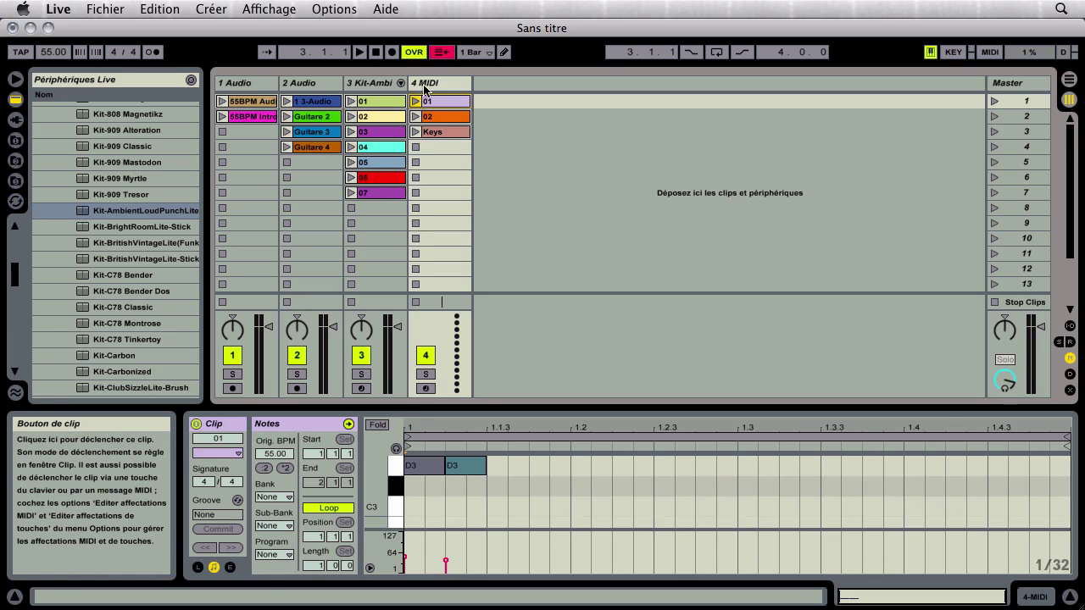
left_click(425, 86)
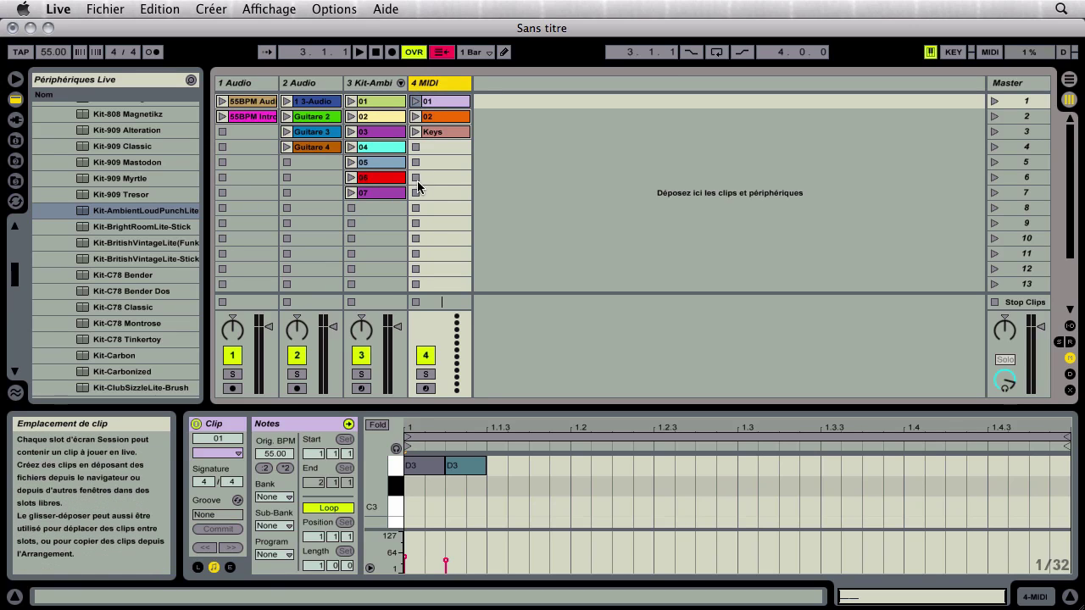
left_click(415, 102)
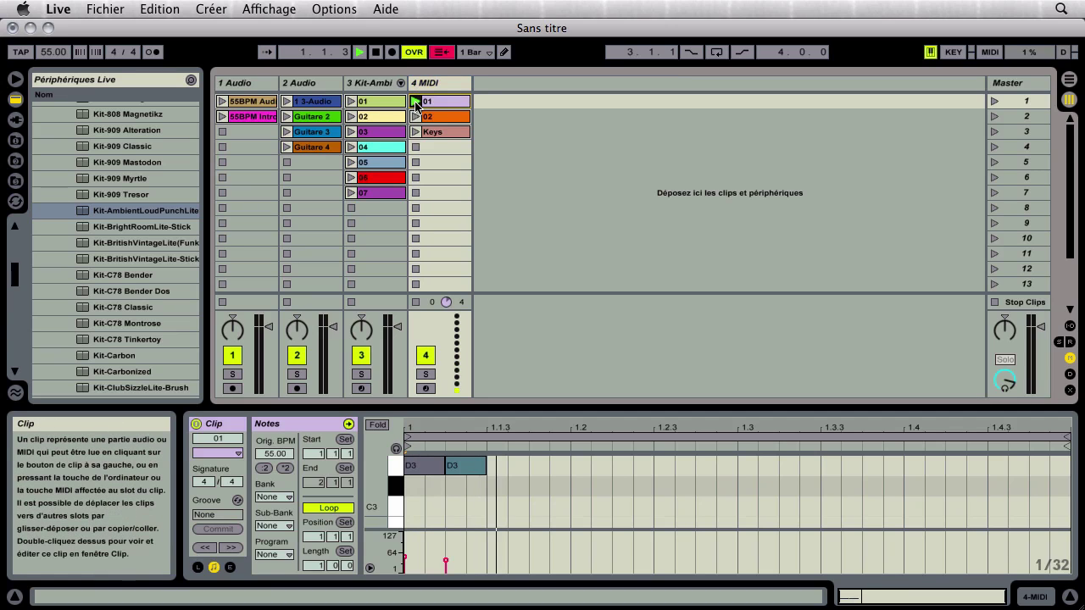
left_click(416, 116)
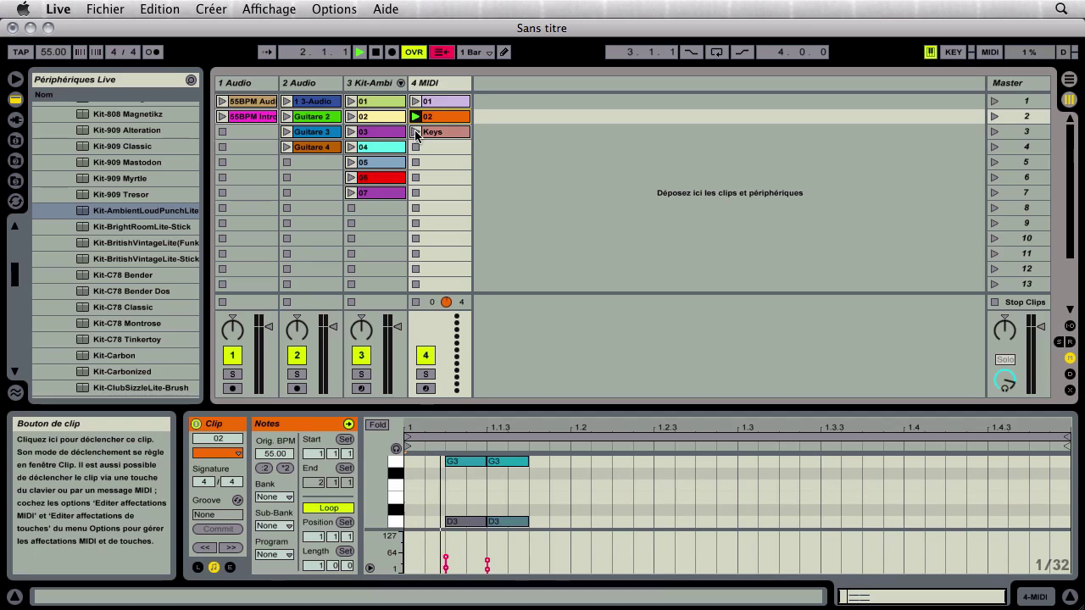
left_click(416, 132)
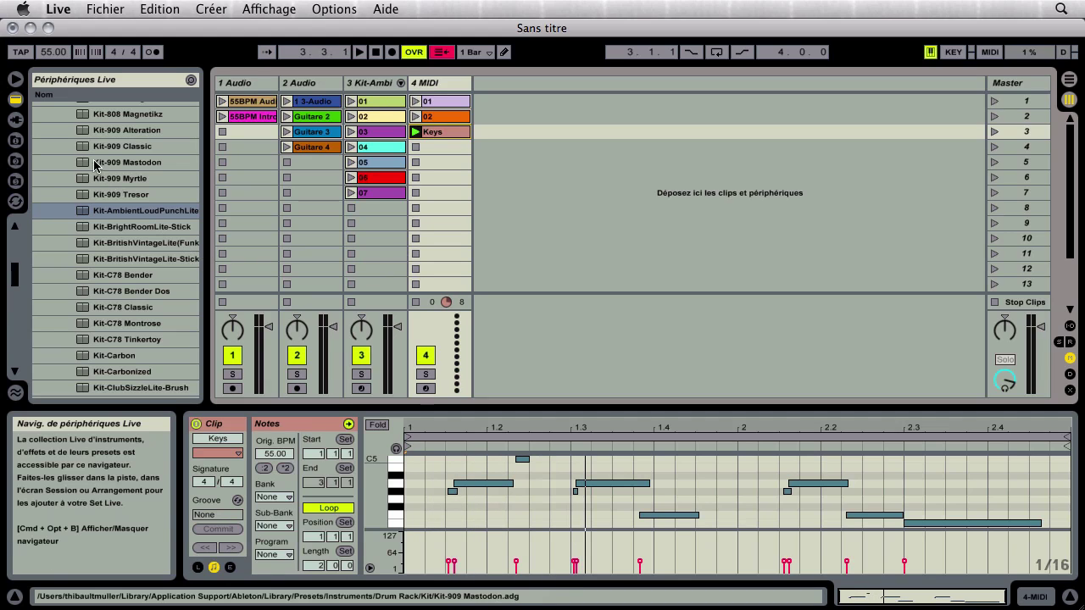
Load the Keys-Mellow preset from Electric's Custom Electric Pianos folder onto the 4 MIDI track.
scroll(79, 194, "up", 3)
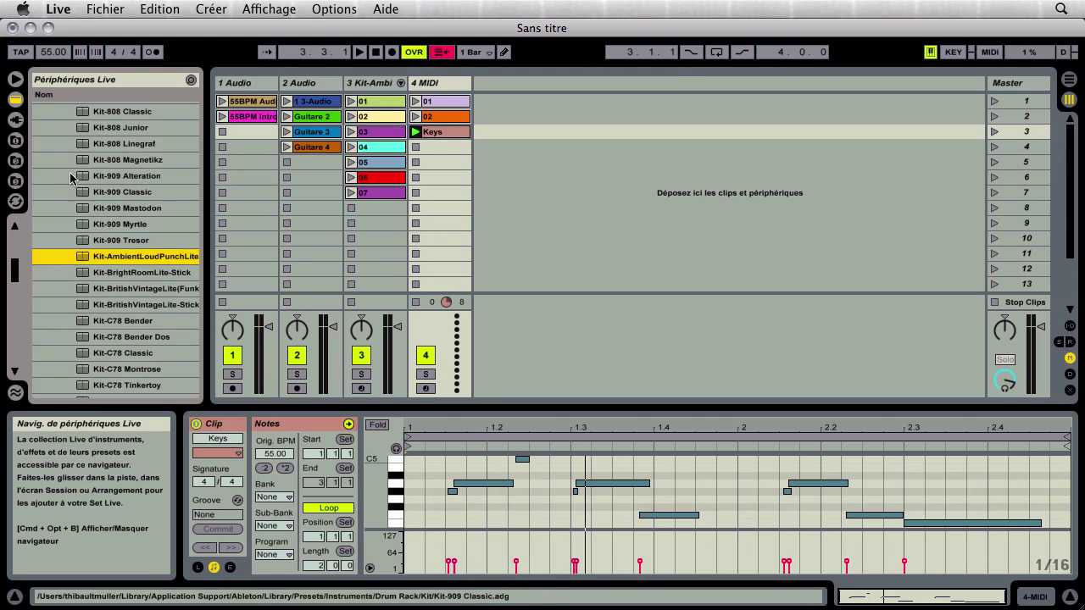
left_click(15, 103)
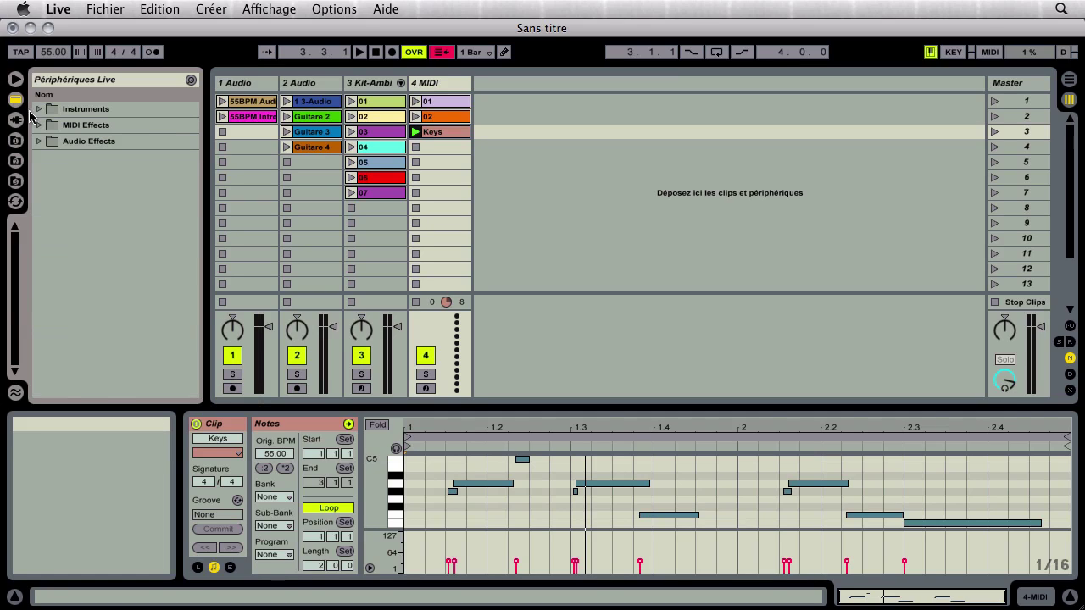
left_click(39, 109)
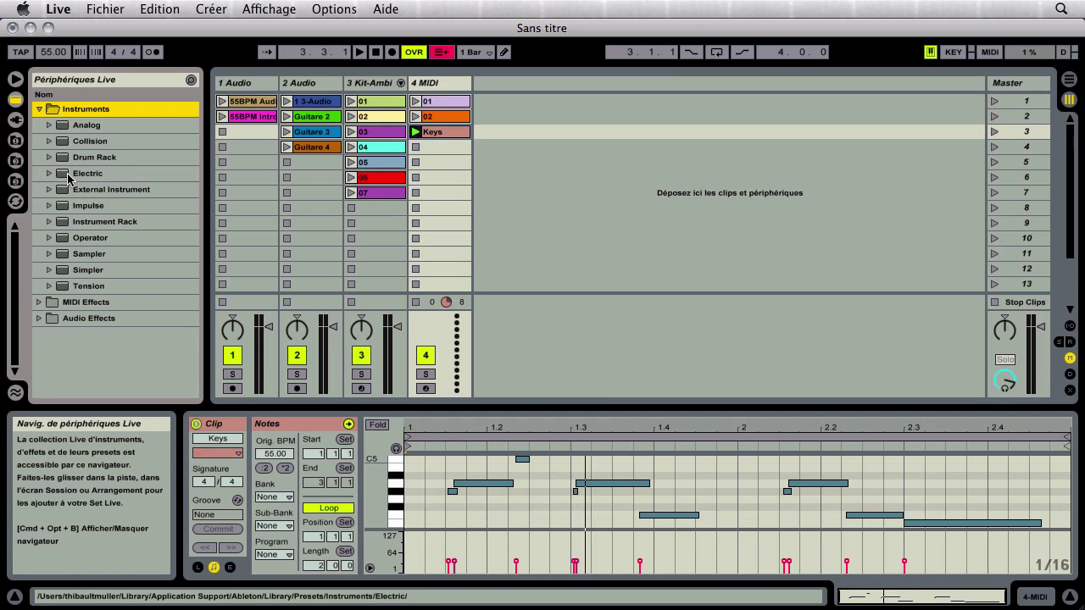
left_click(48, 174)
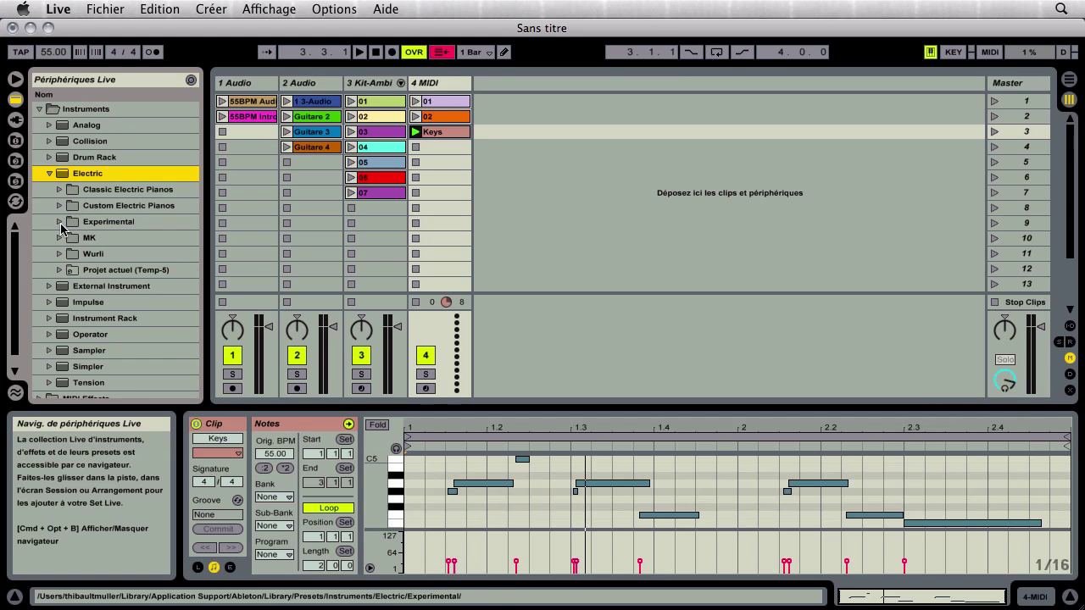
left_click(59, 206)
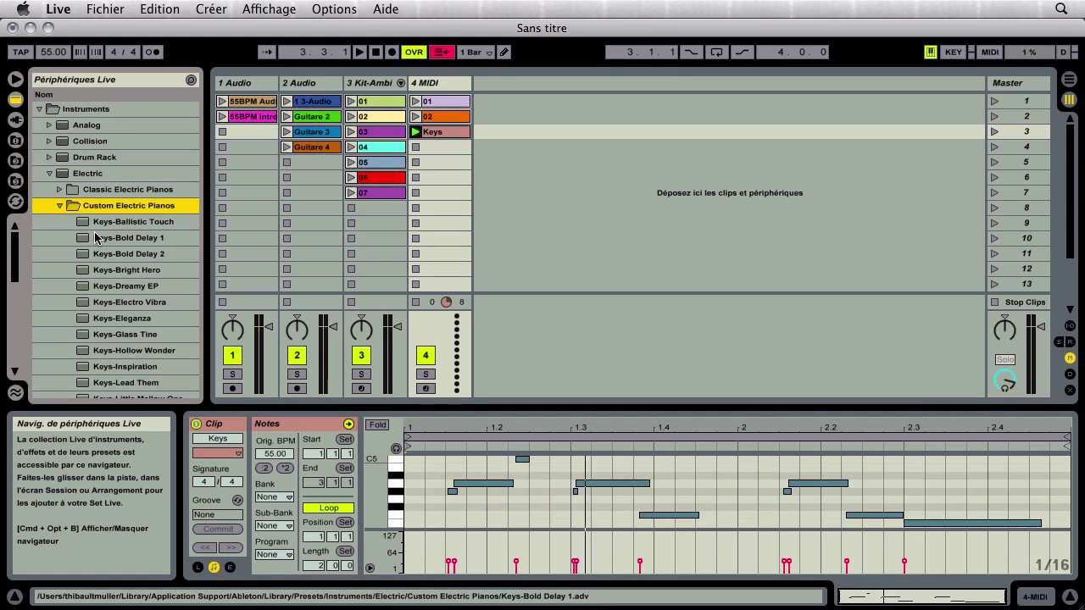
scroll(94, 268, "down", 6)
scroll(93, 268, "down", 3)
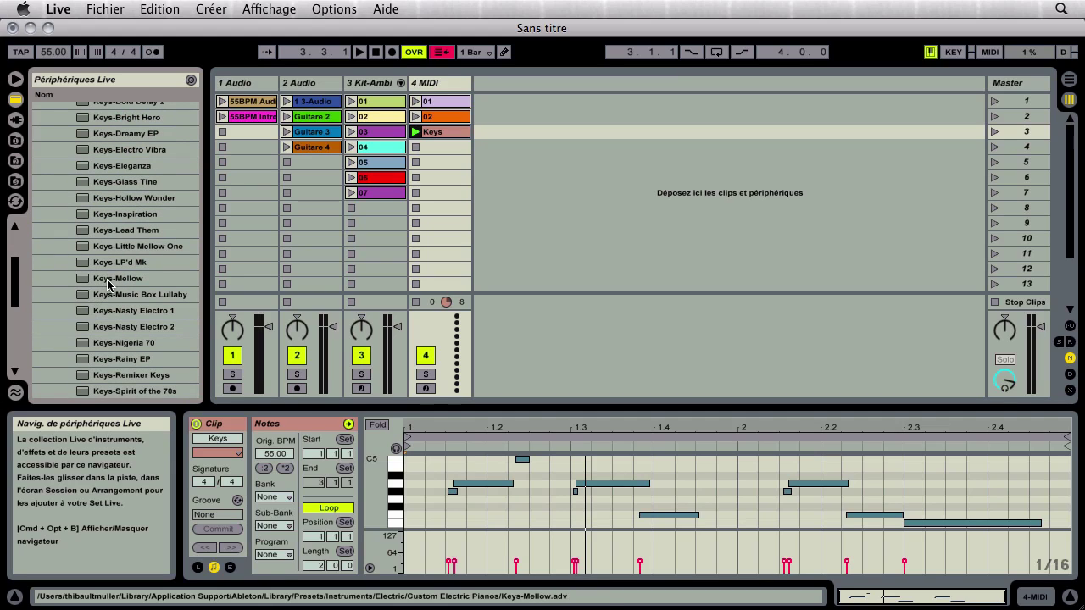
left_click(107, 281)
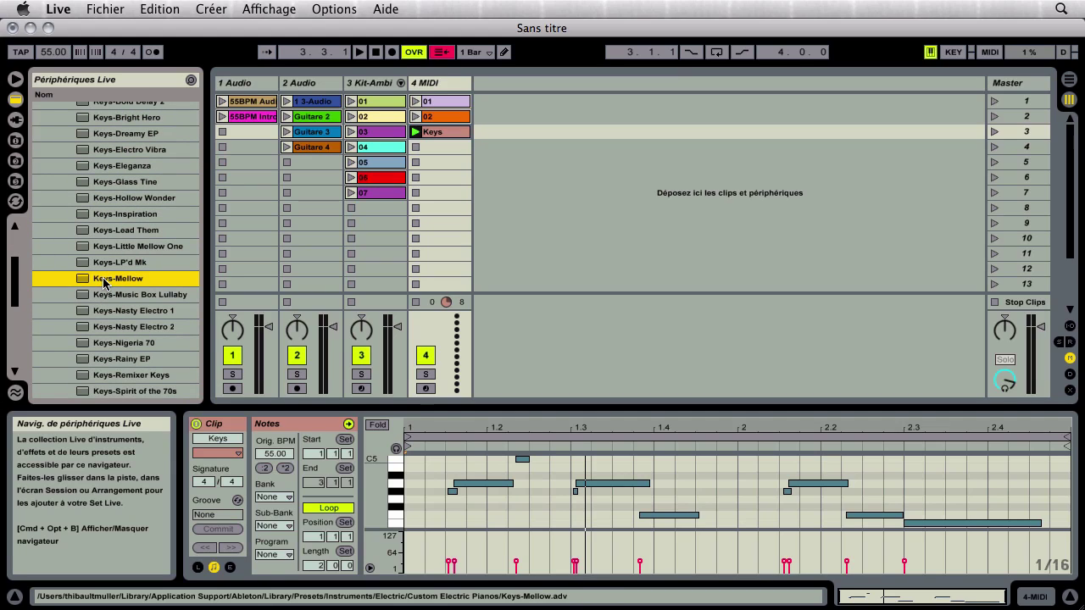
left_click(438, 83)
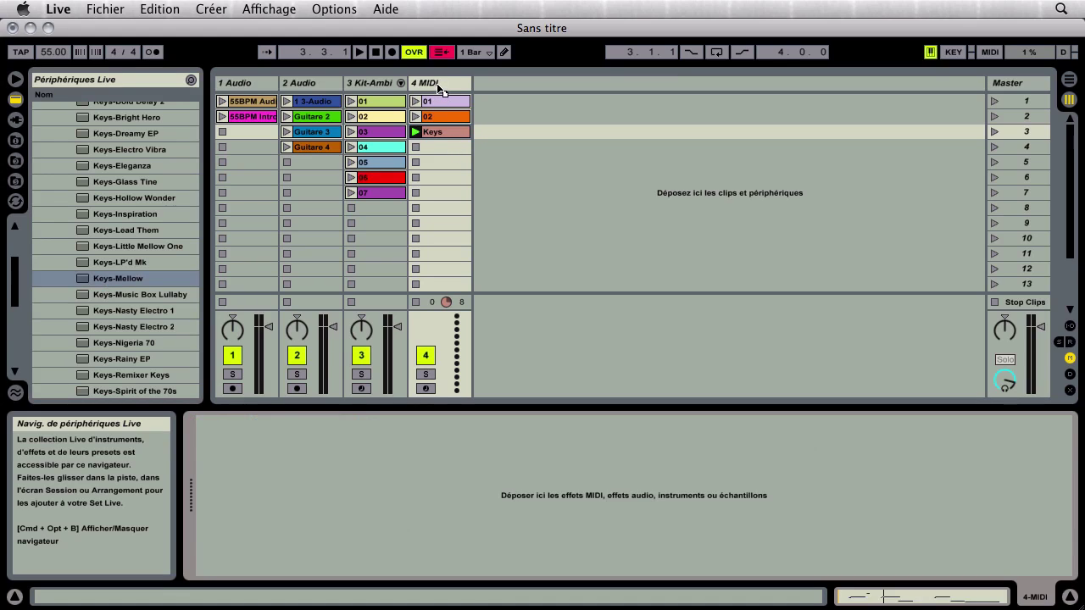
key("Return")
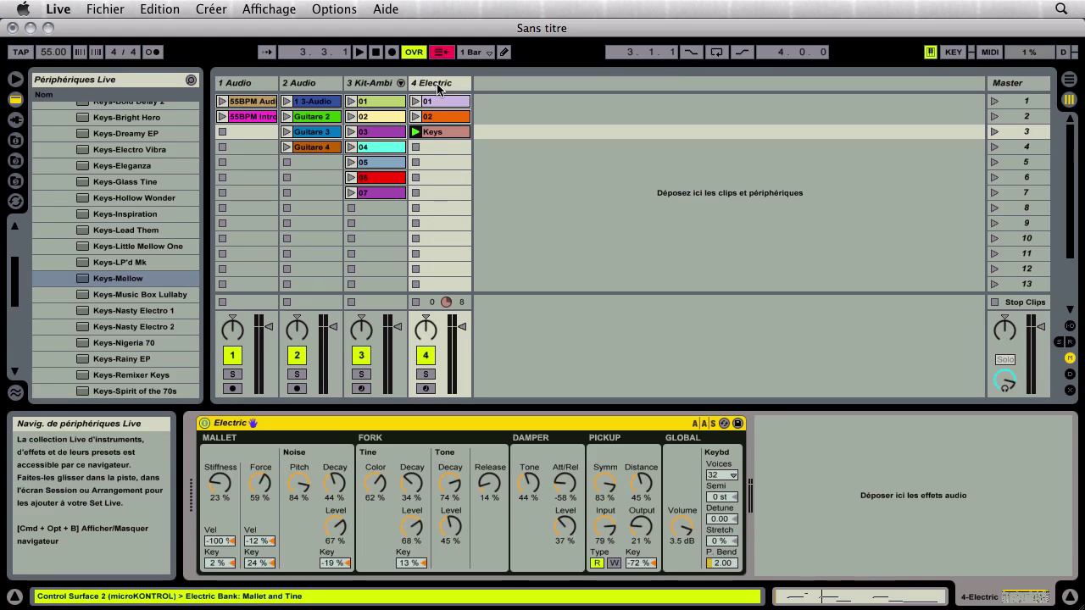
Audition the Keys clip with both 1 Audio clips, trying the 4 Electric track's volume at 6.0 dB before lowering it to about 0.6 dB.
left_click(416, 132)
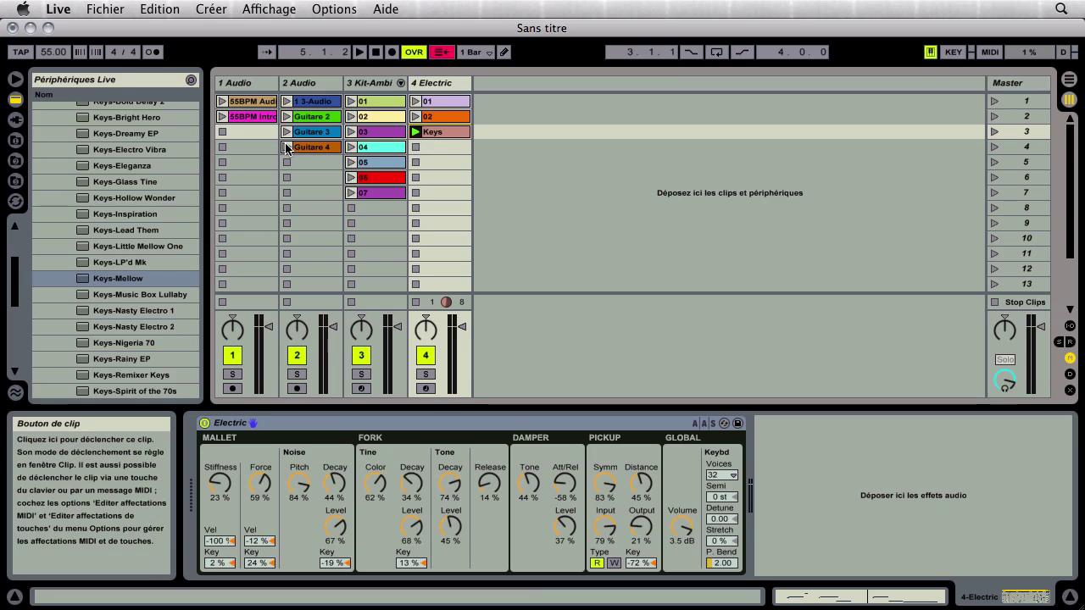
left_click(222, 118)
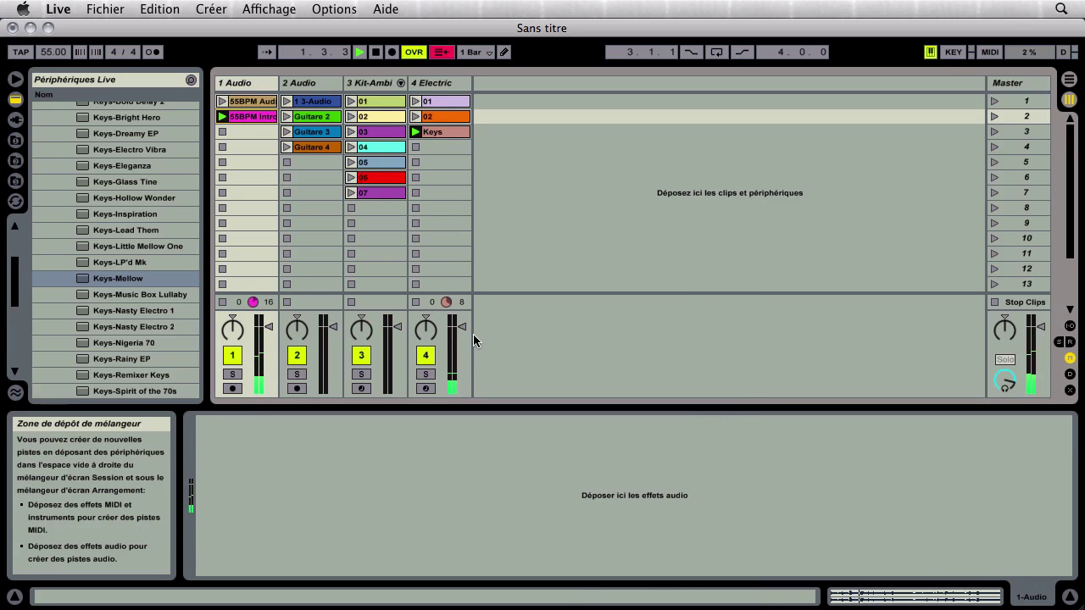
left_click_drag(462, 327, 463, 317)
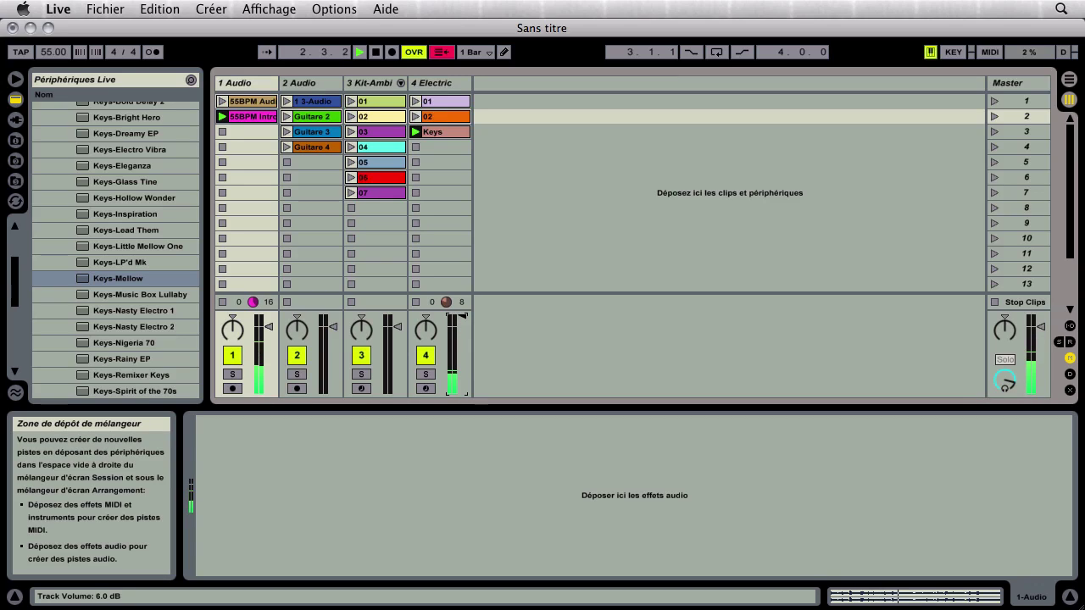
left_click_drag(463, 316, 463, 327)
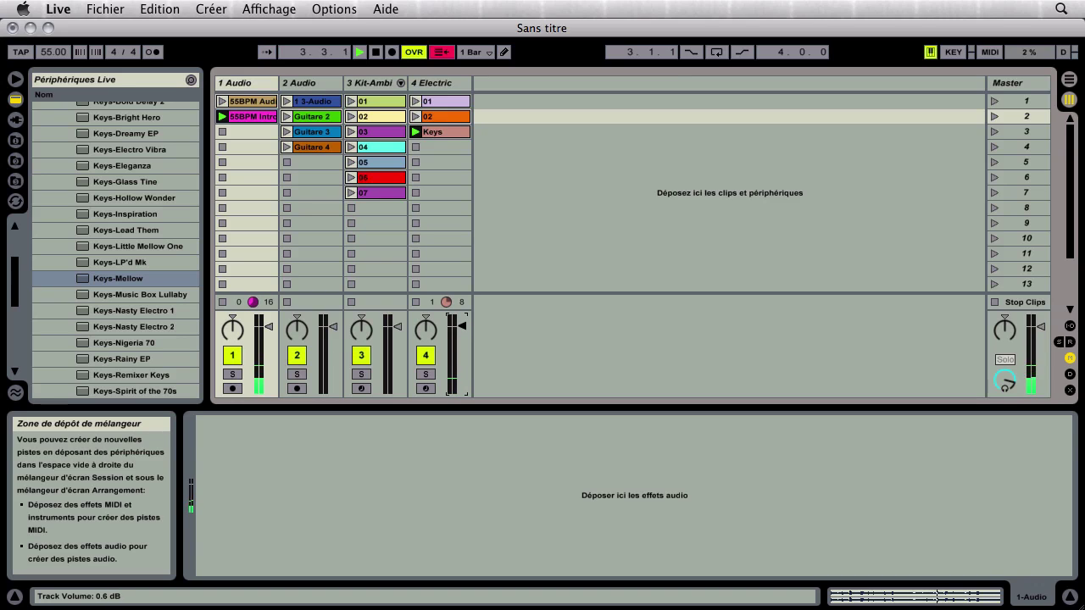
left_click(221, 101)
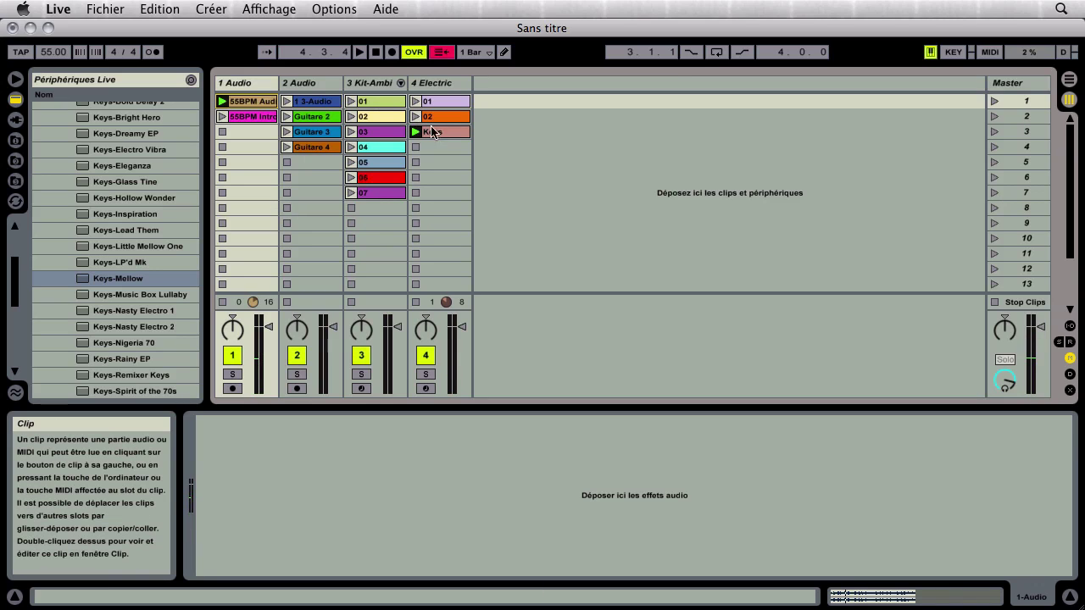
Set the Detune of the Electric instrument on track 4 to 0.34.
left_click(430, 83)
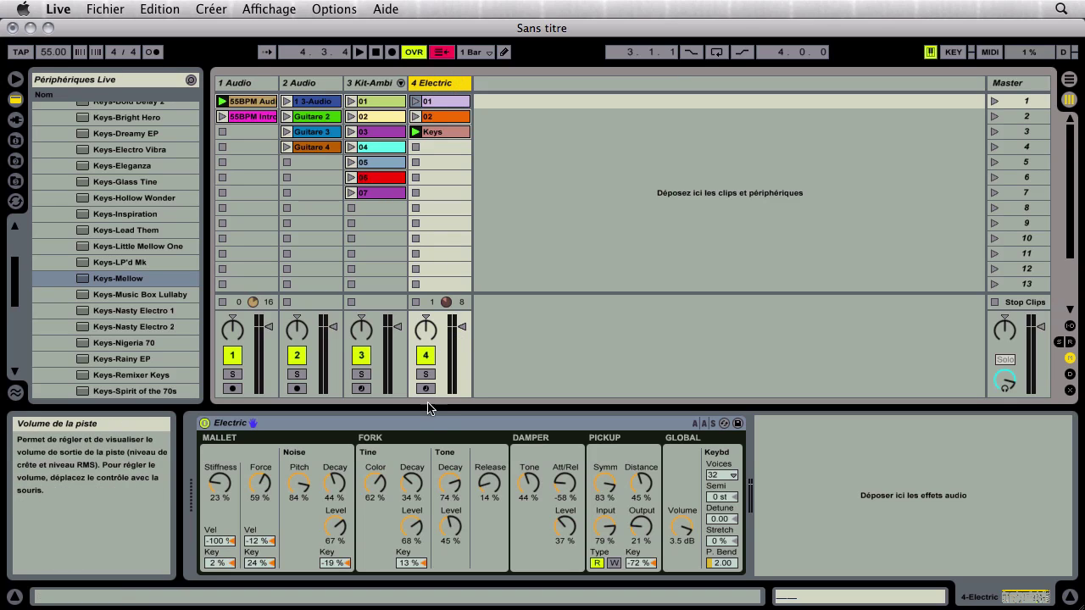
left_click(428, 426)
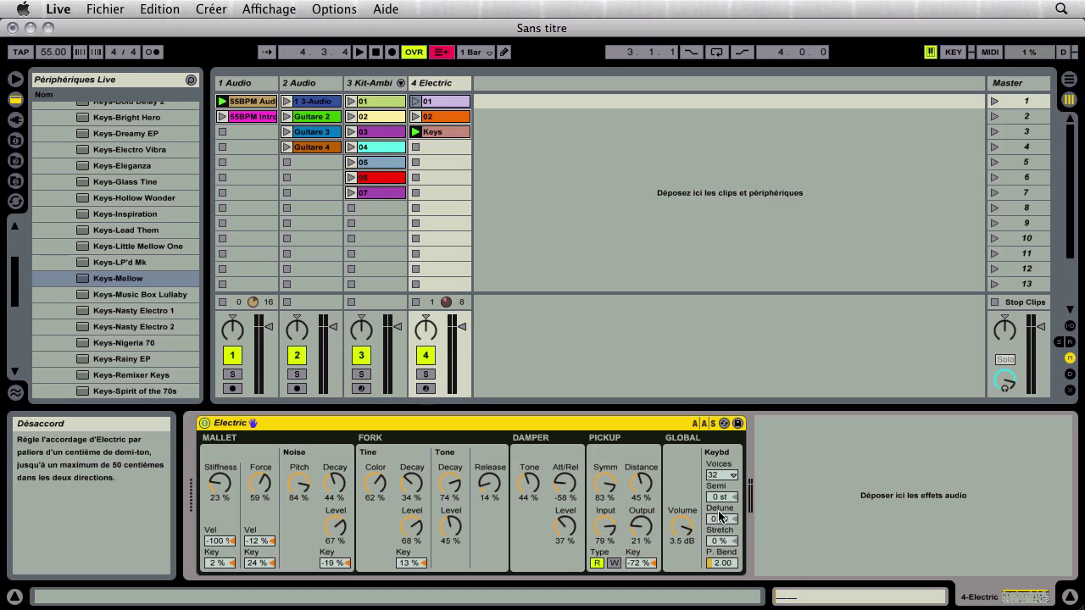
mouse_move(724, 525)
left_mouse_down()
mouse_move(724, 512)
mouse_move(721, 525)
left_mouse_up()
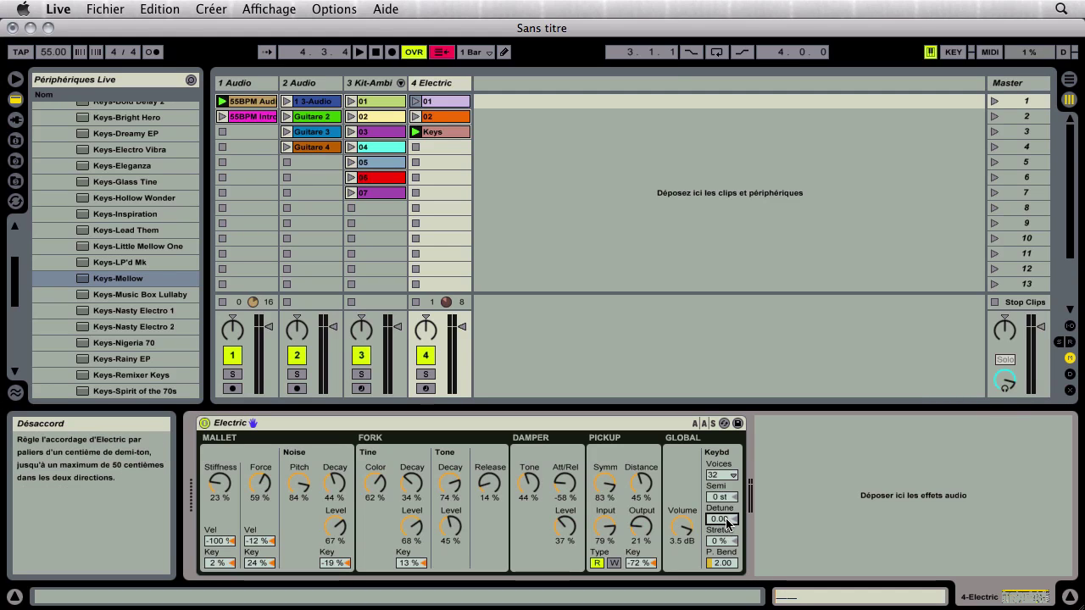
left_click_drag(721, 519, 721, 492)
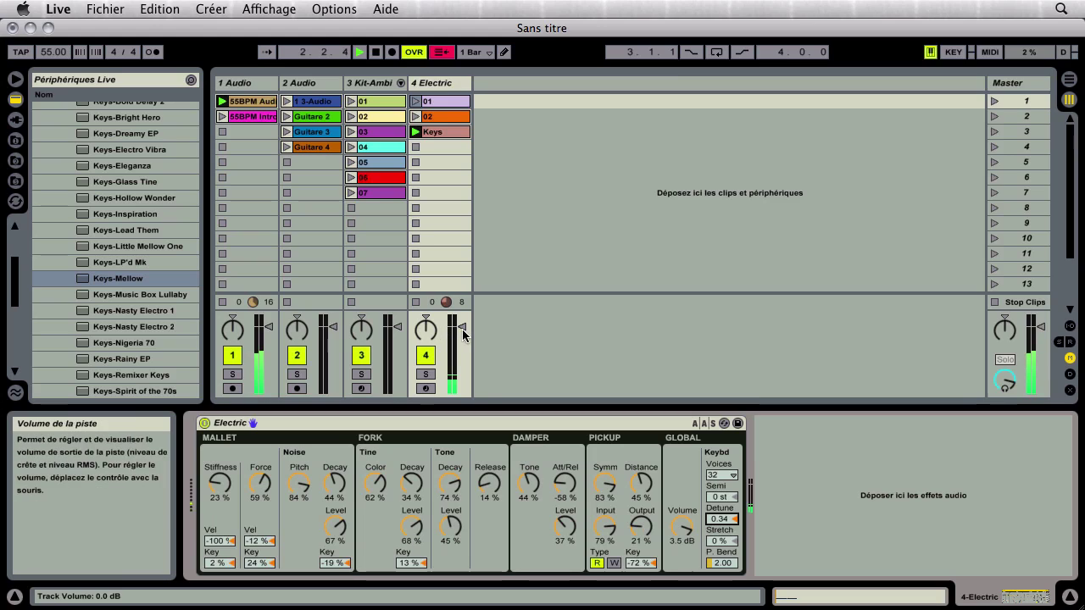
Compare the 4 Electric track at 6.0 dB and 0.0 dB during playback, and stop playback.
left_click_drag(462, 327, 462, 315)
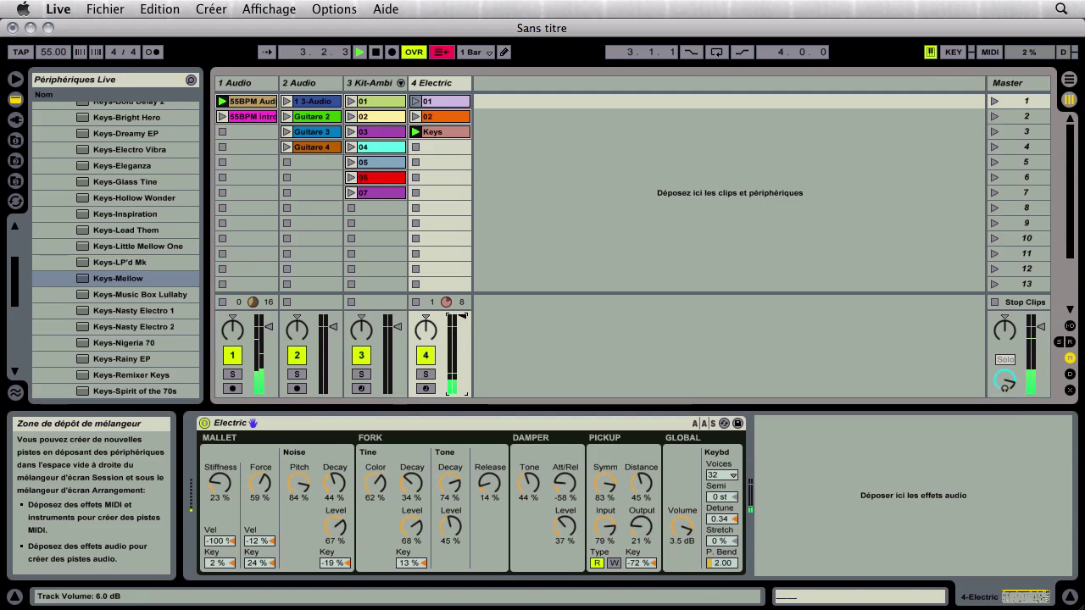
left_click_drag(462, 315, 462, 327)
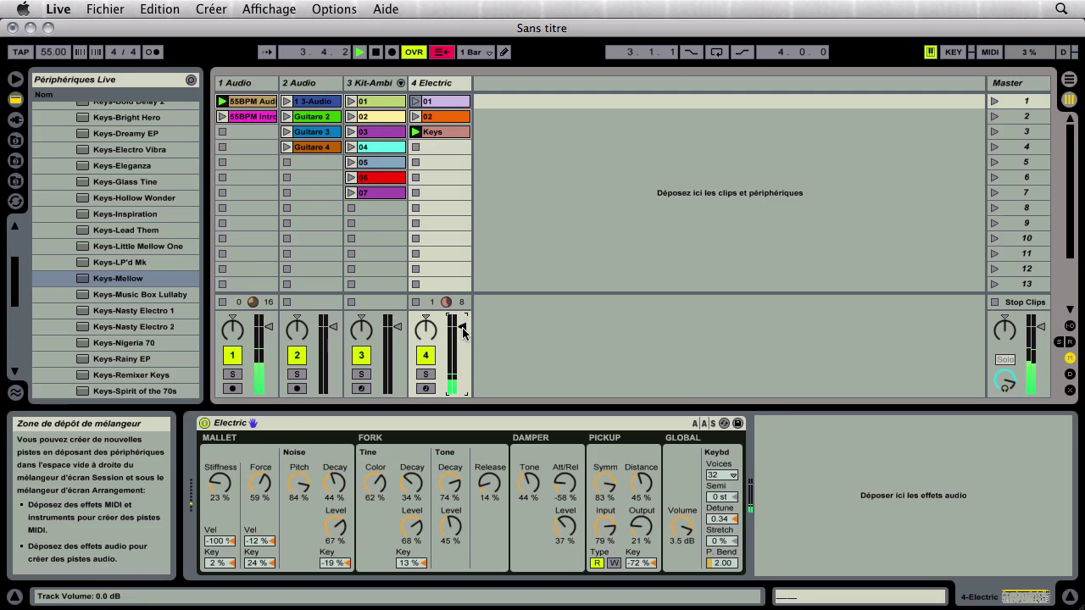
key("space")
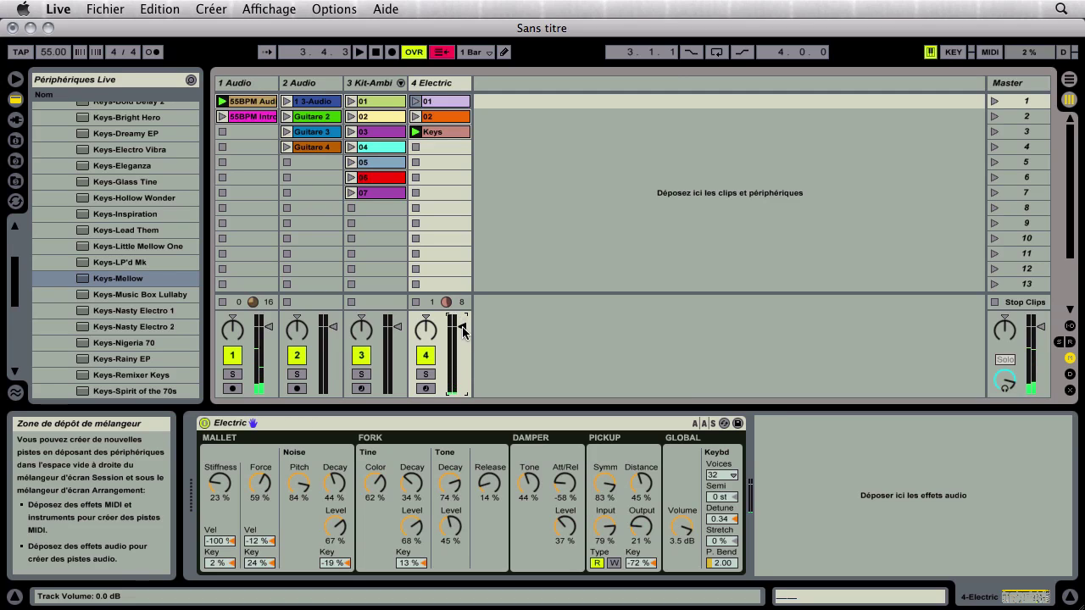
left_click(438, 148)
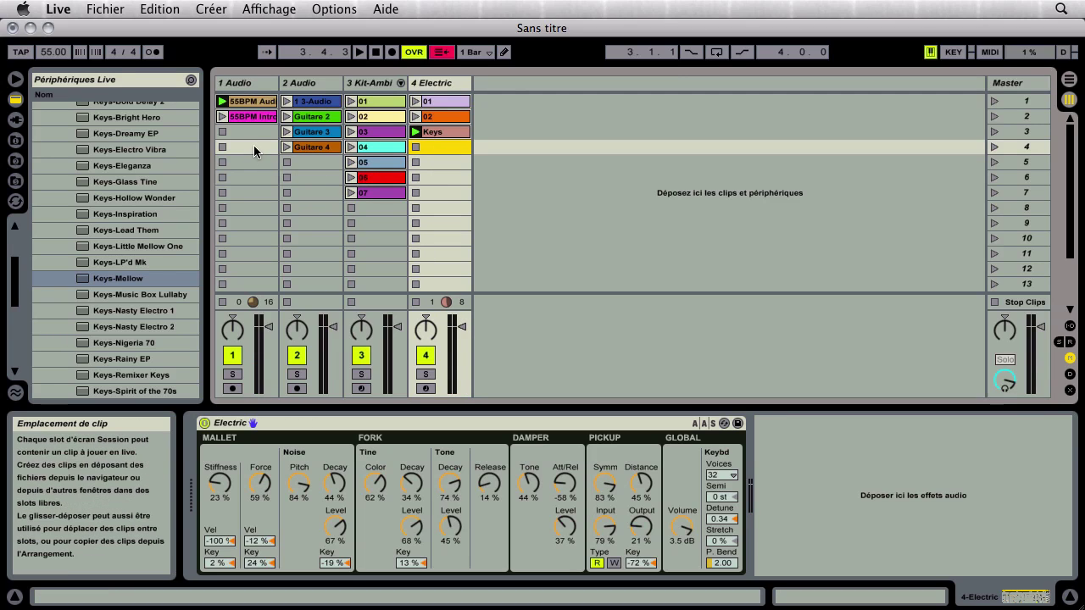
left_click_drag(253, 148, 428, 193)
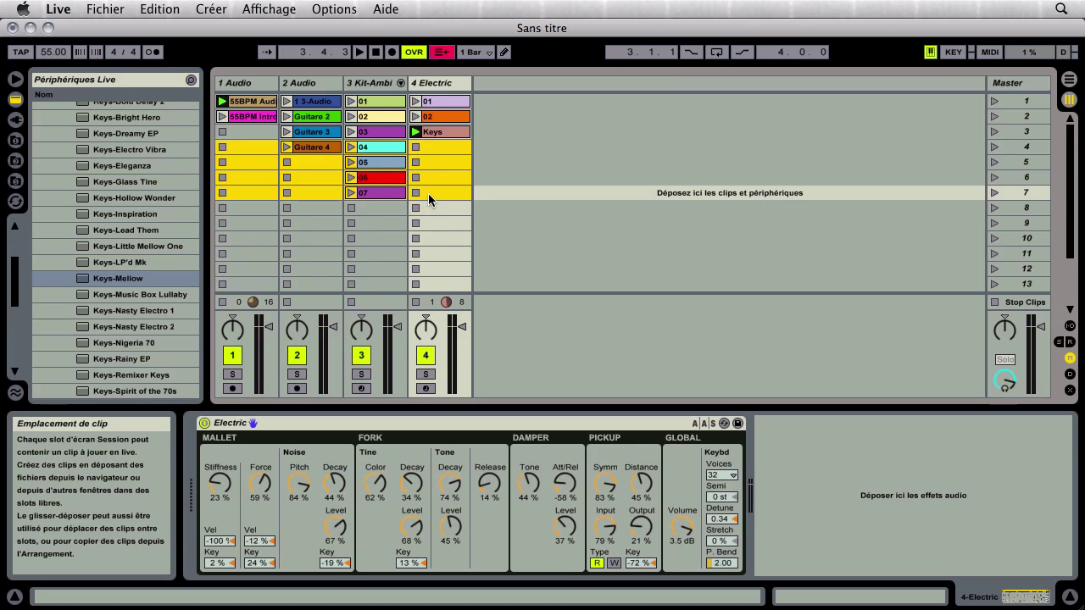
left_click(249, 213)
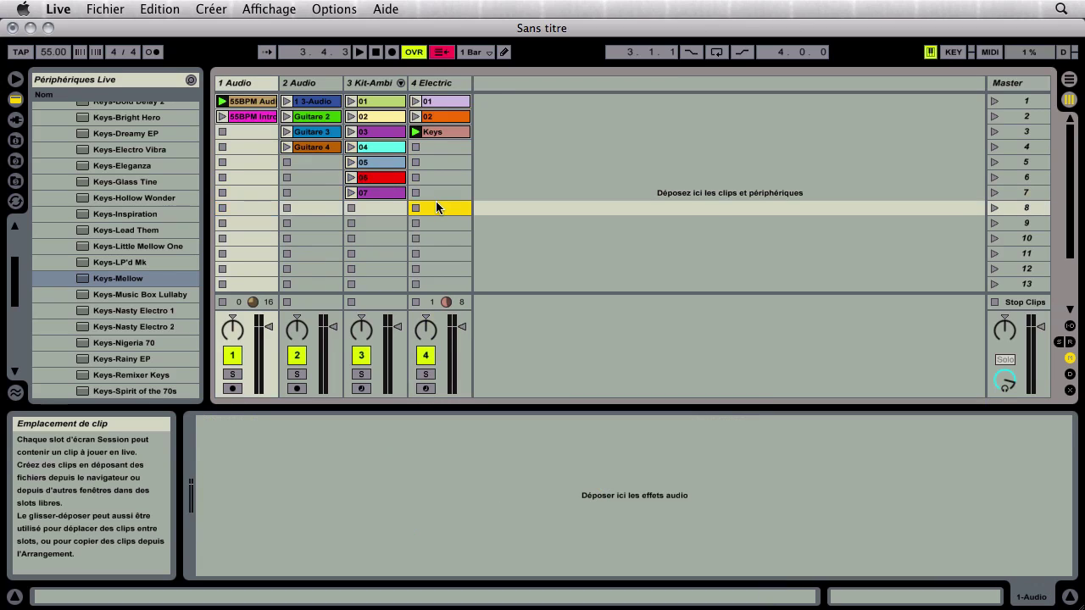
left_click_drag(436, 208, 301, 210)
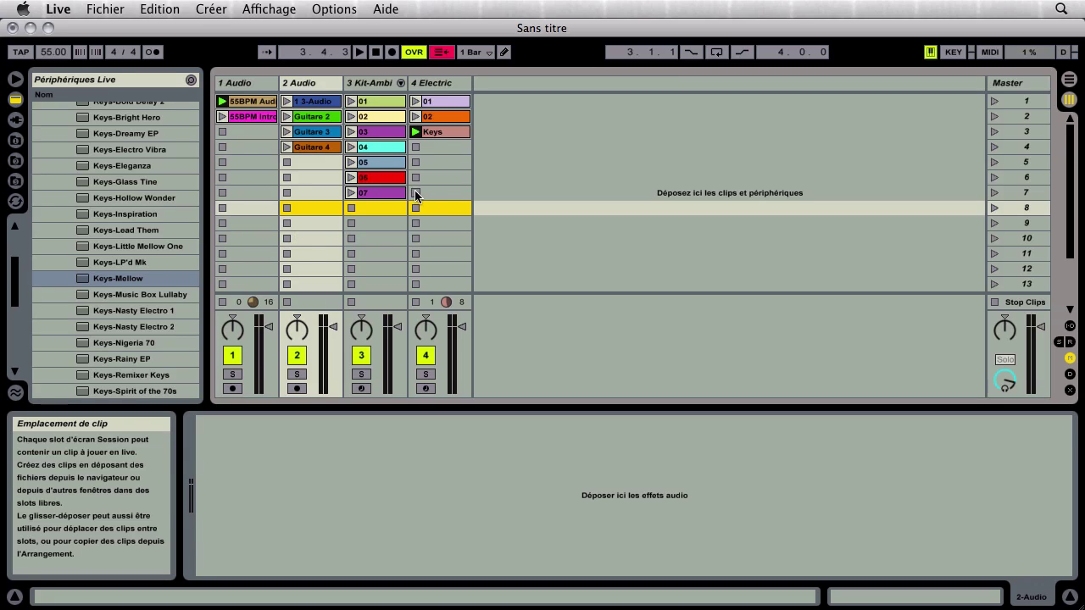
left_click(444, 181)
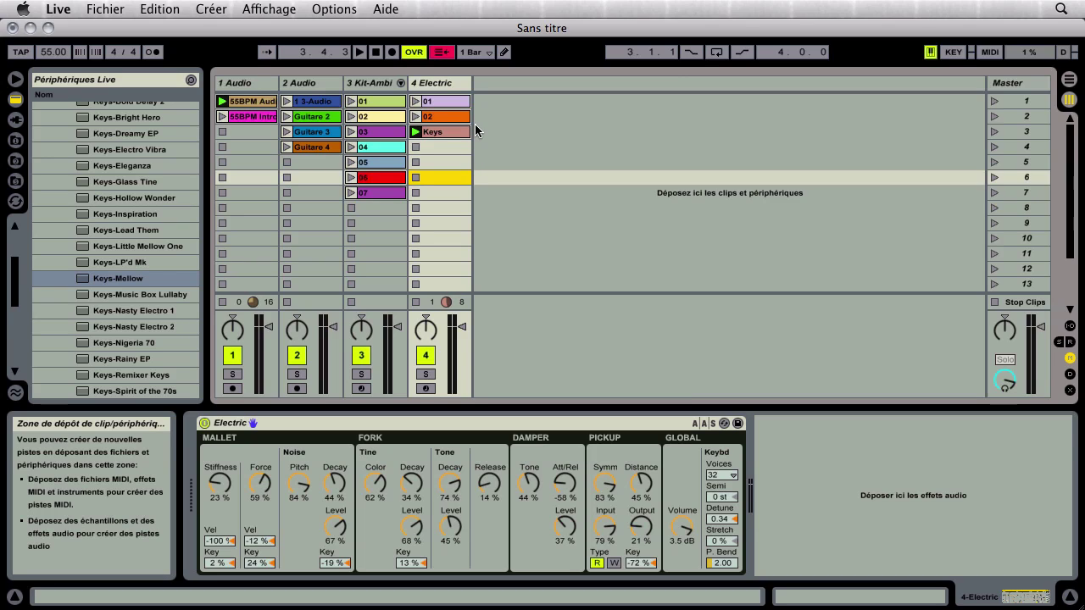
left_click(436, 205)
left_click_drag(382, 209, 304, 211)
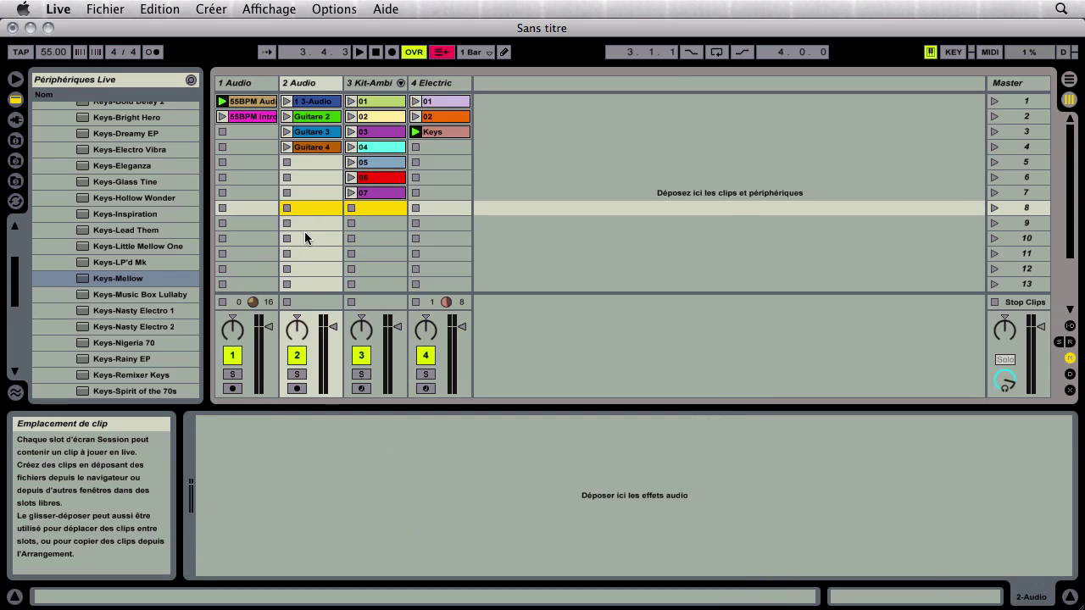
left_click(247, 207)
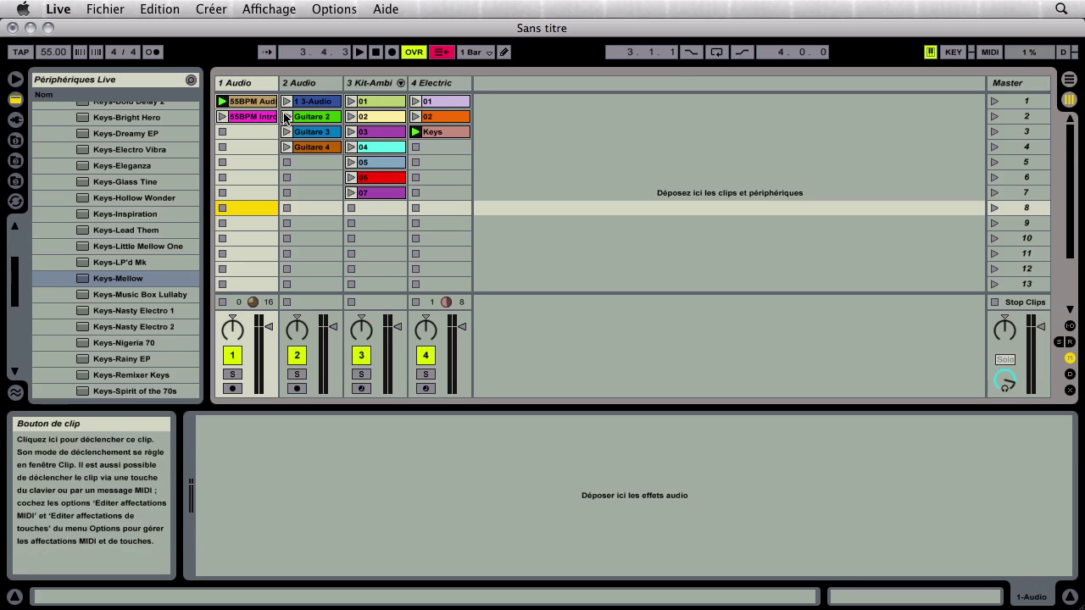
left_click(381, 82)
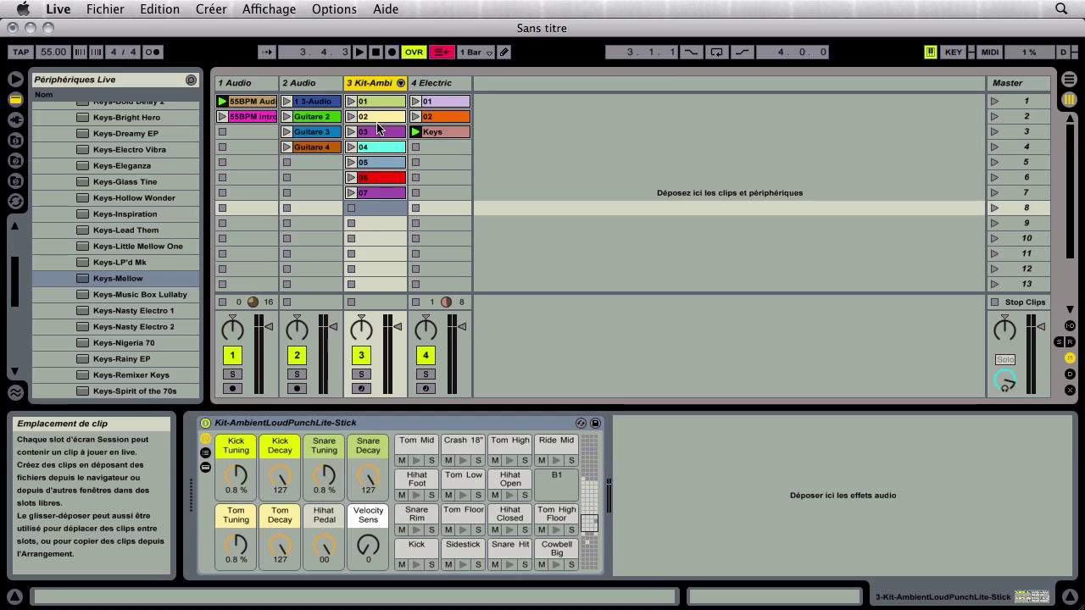
left_click(327, 209)
left_click(258, 208)
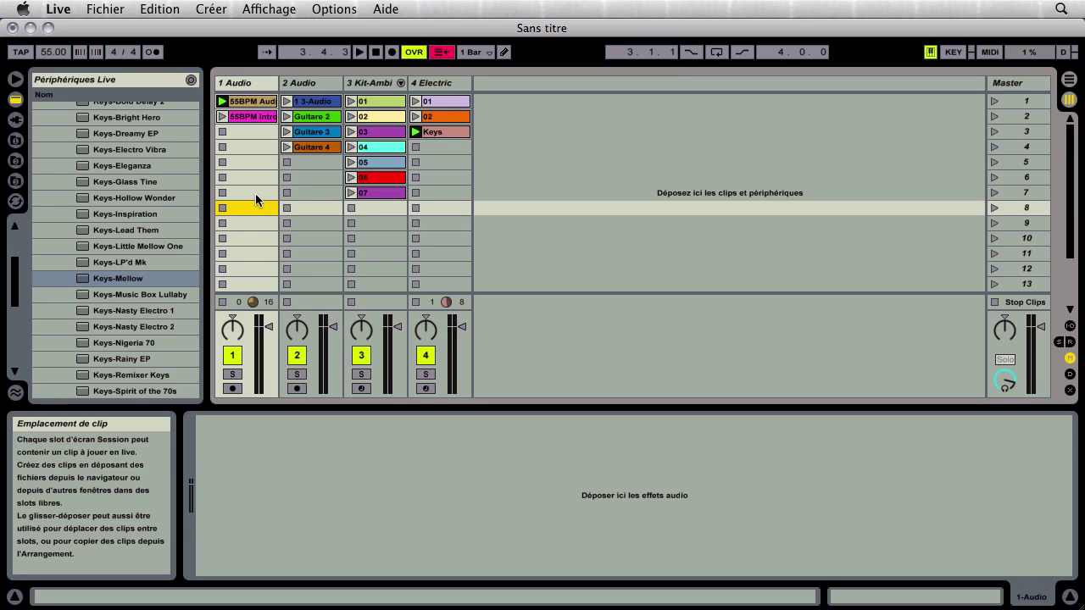
left_click(322, 190, "shift")
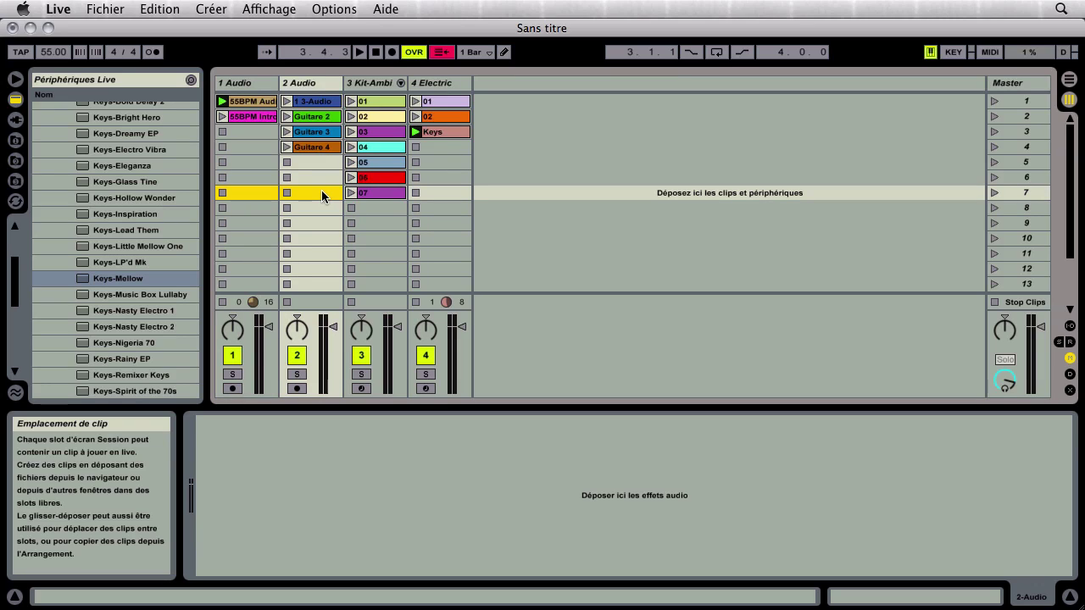